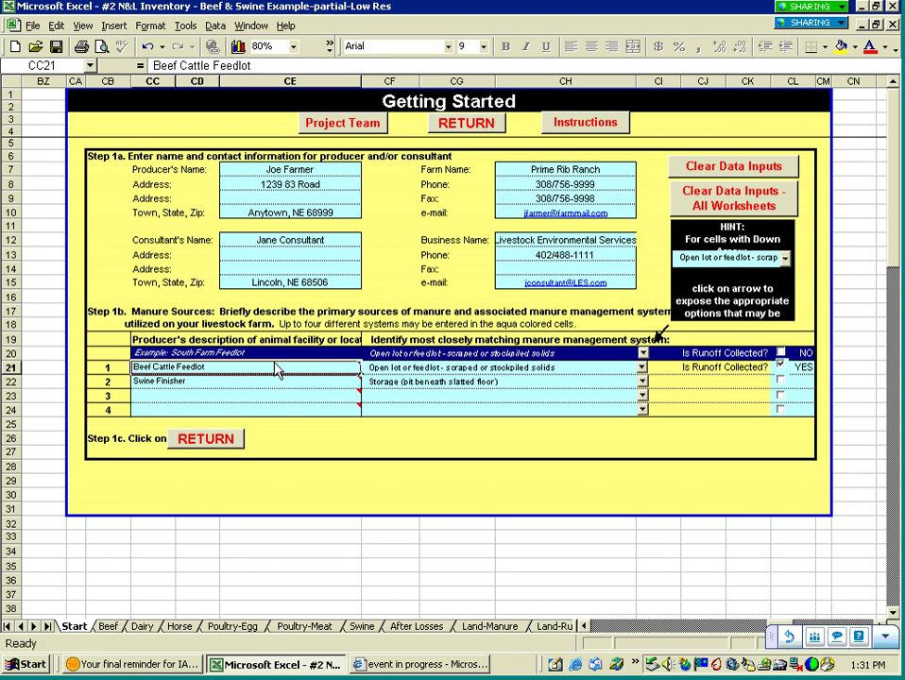
Browse the manure management systems for the Beef Cattle Feedlot and choose "Open lot or feedlot - scraped or stockpiled solids".
{"action": "mouse_move", "coordinate": [239, 397]}
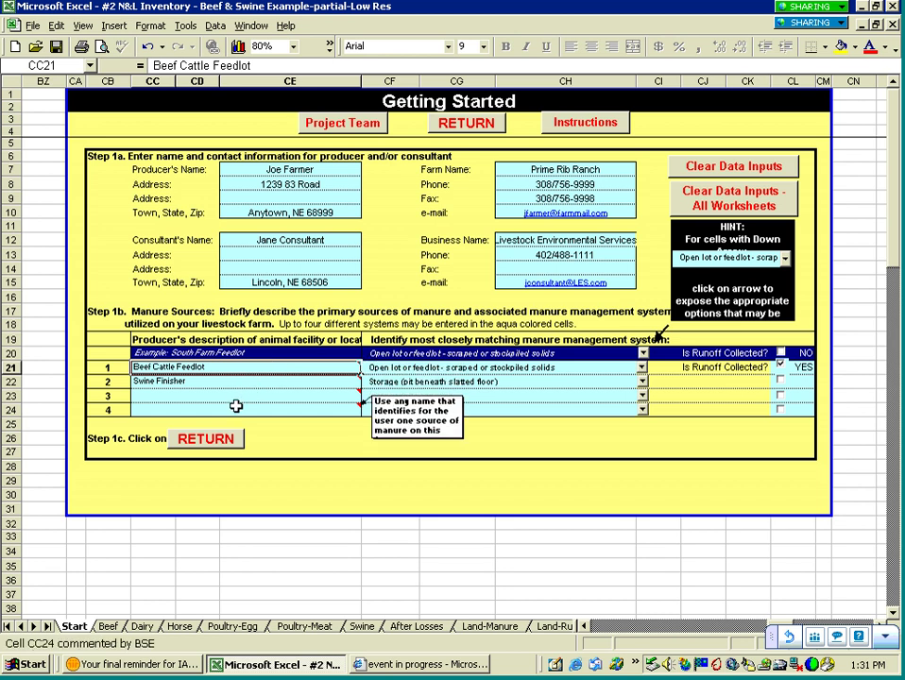
{"action": "mouse_move", "coordinate": [333, 416]}
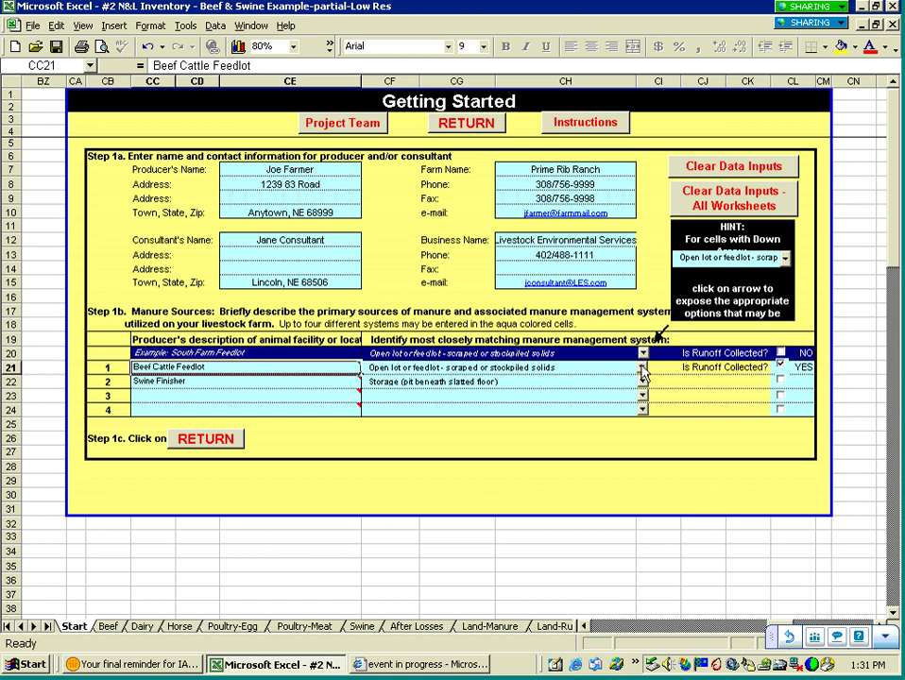
{"action": "left_click", "coordinate": [641, 370]}
{"action": "left_click", "coordinate": [642, 381]}
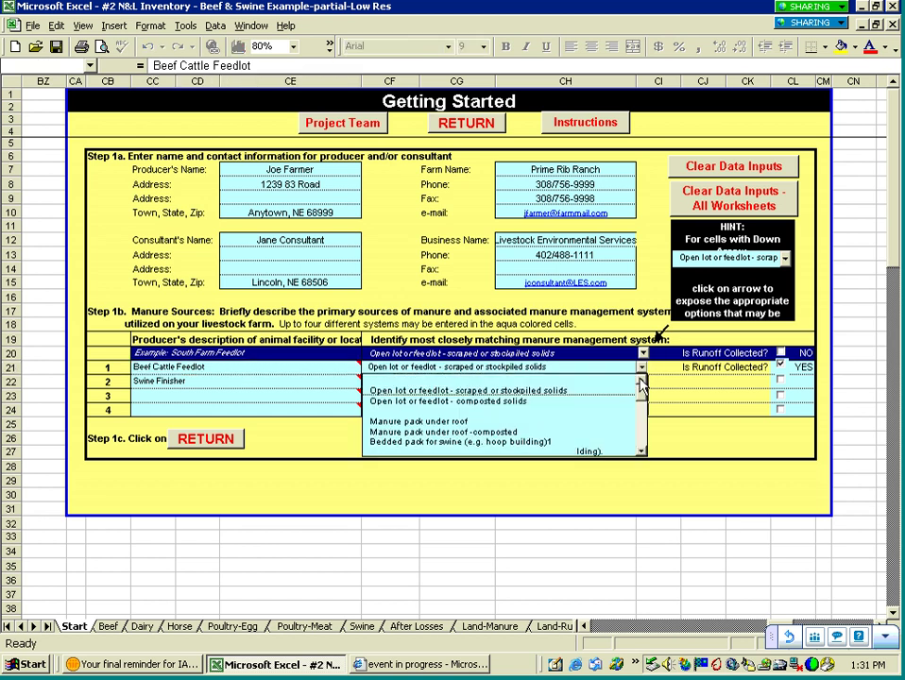
{"action": "left_click", "coordinate": [641, 451]}
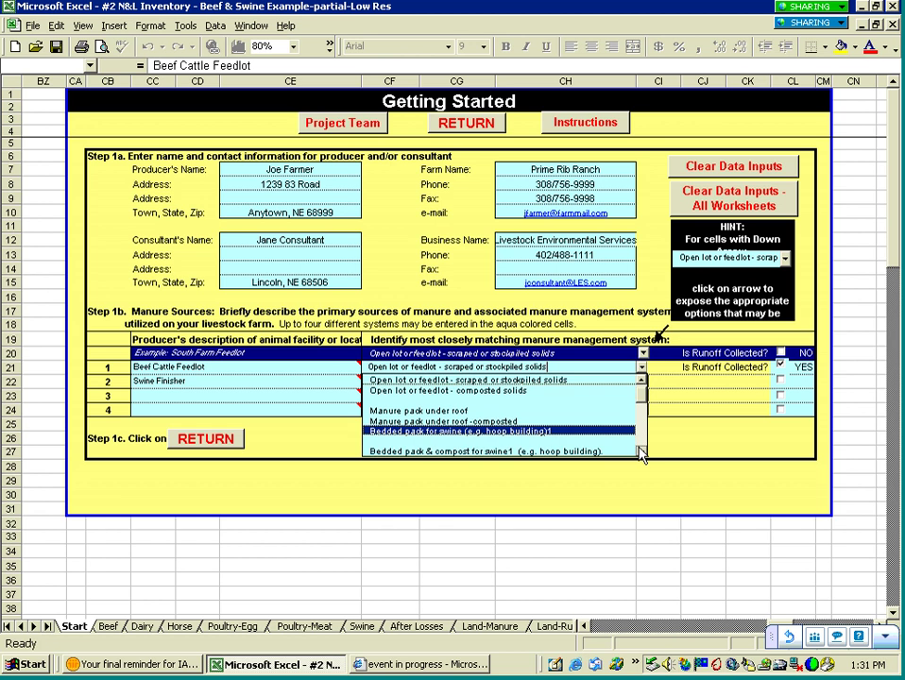
{"action": "left_click", "coordinate": [641, 451]}
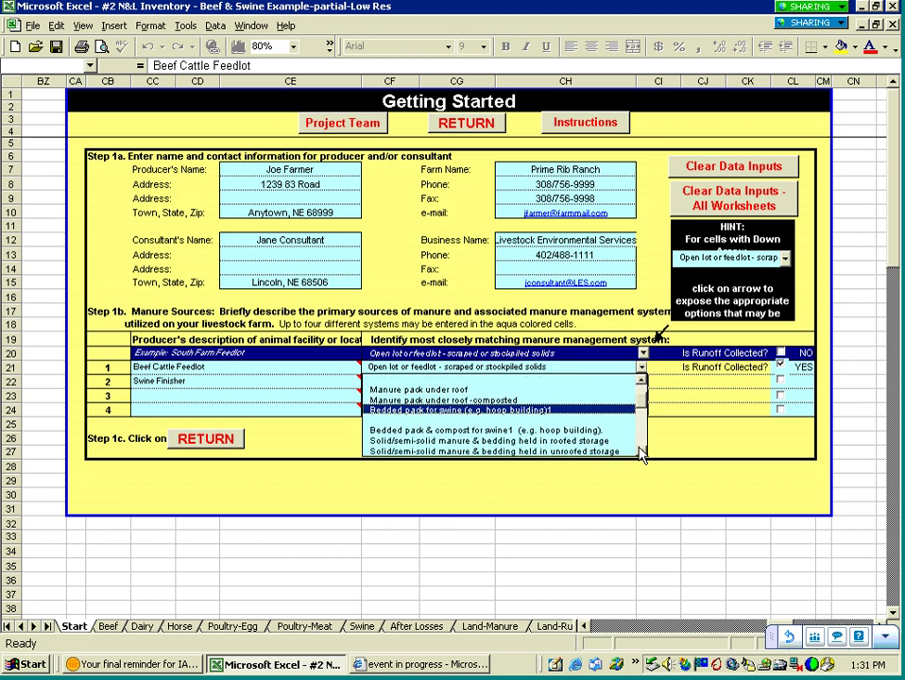
{"action": "left_click", "coordinate": [641, 383]}
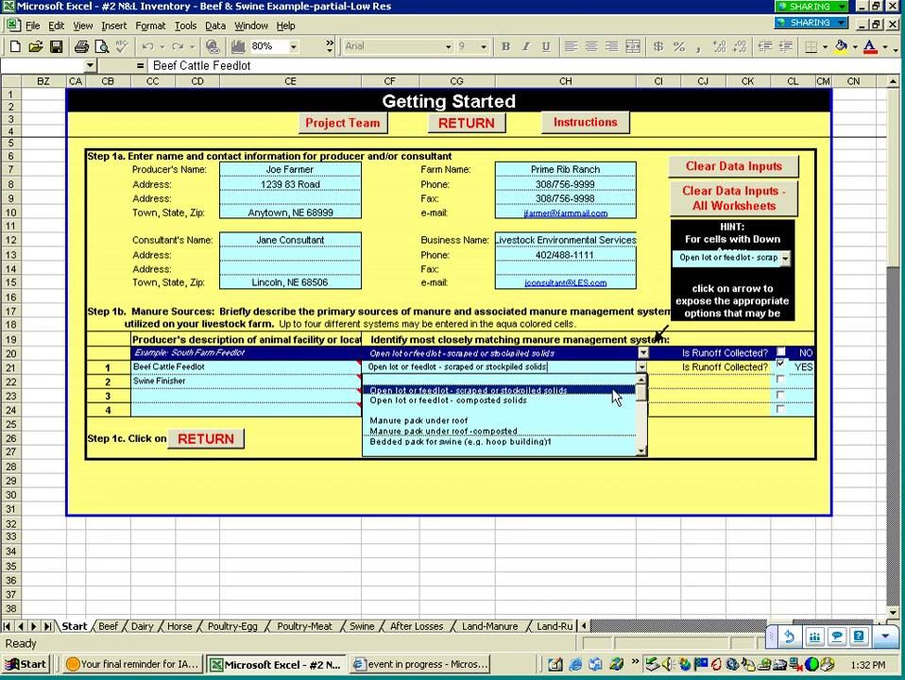
{"action": "left_click", "coordinate": [567, 391]}
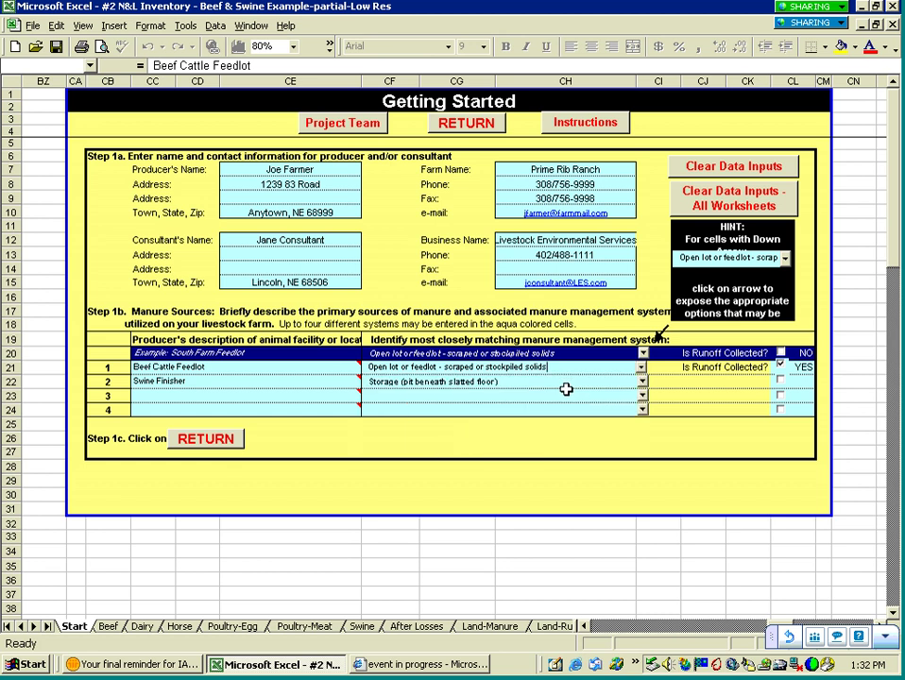
Switch the Beef Cattle Feedlot's "Is Runoff Collected?" setting to NO and back to YES.
{"action": "mouse_move", "coordinate": [207, 384]}
{"action": "left_click", "coordinate": [692, 370]}
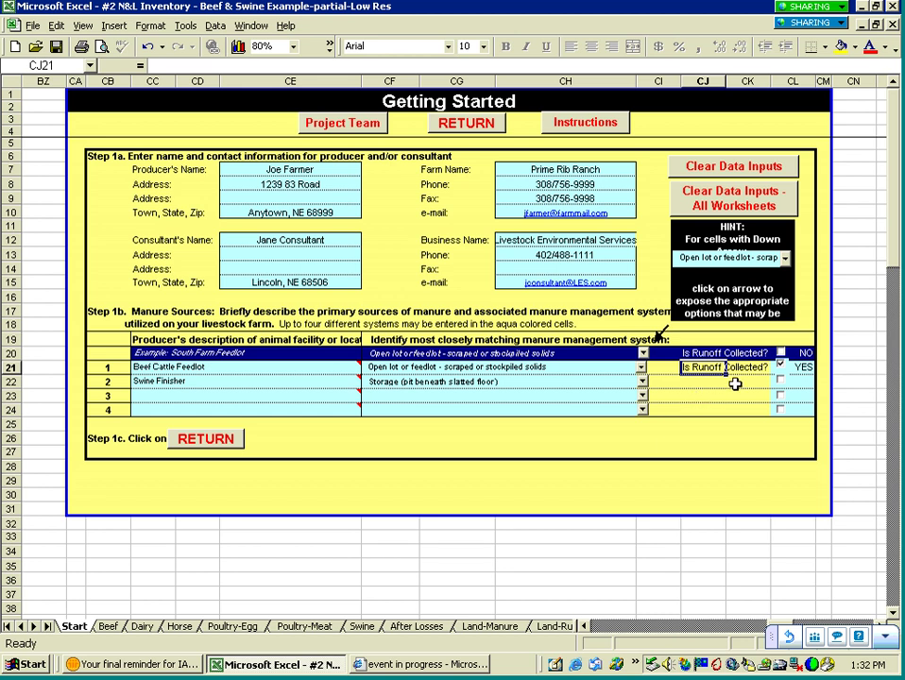
{"action": "left_click", "coordinate": [781, 367]}
{"action": "left_click", "coordinate": [781, 368]}
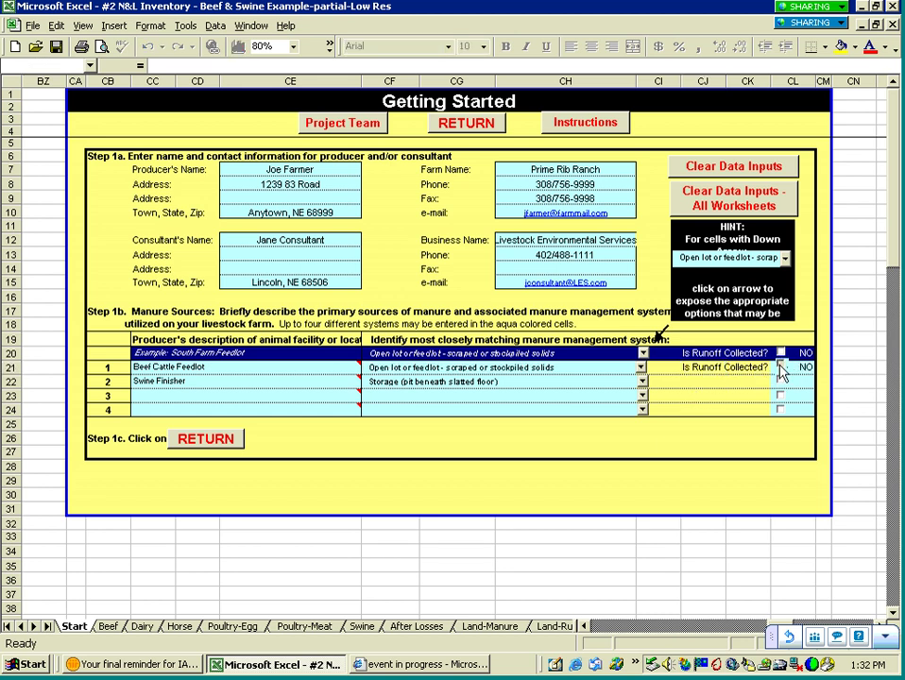
{"action": "left_click", "coordinate": [781, 368]}
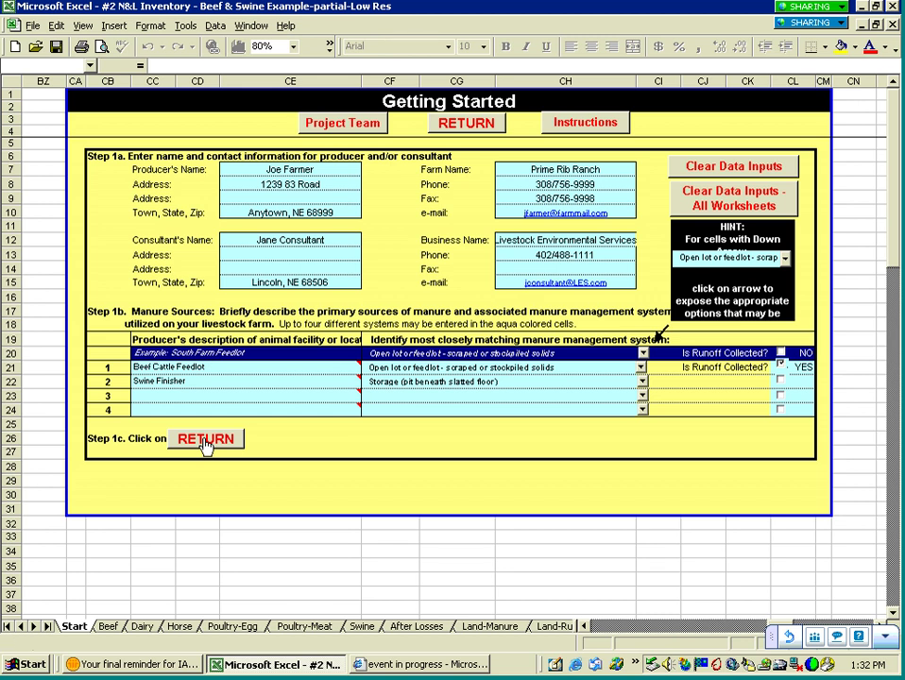
Return to the estimator's main page and open the beef data inputs from Step 2.
{"action": "left_click", "coordinate": [205, 441]}
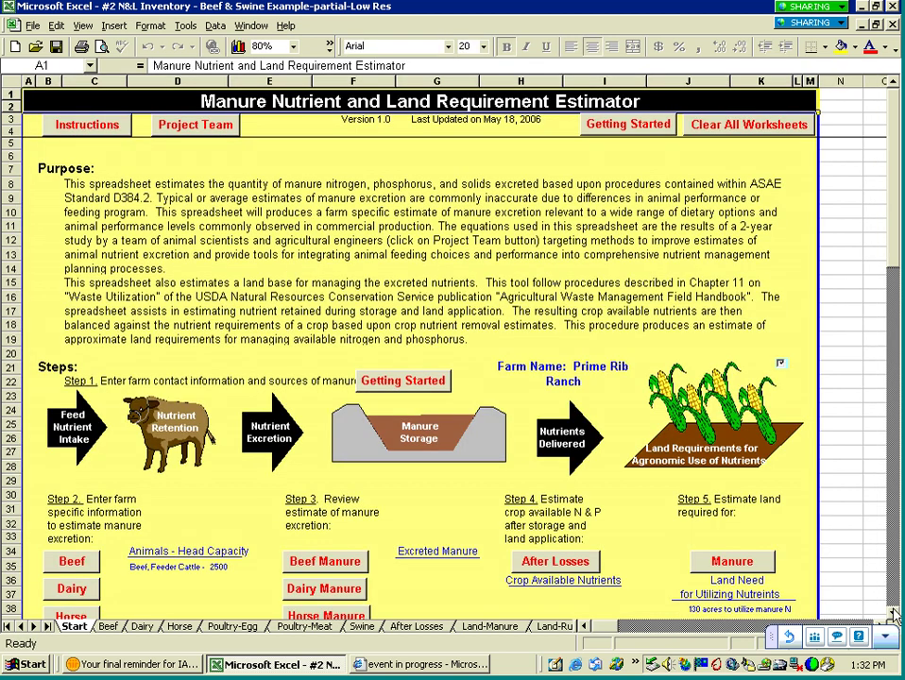
{"action": "scroll", "coordinate": [893, 615], "scroll_direction": "down", "scroll_amount": 2}
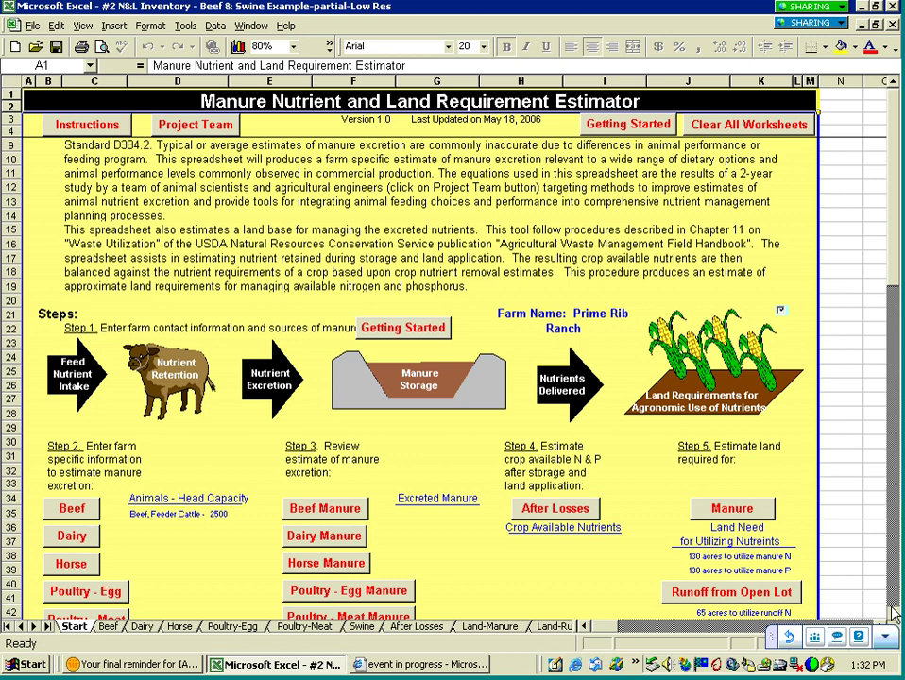
{"action": "left_click", "coordinate": [893, 615]}
{"action": "left_click", "coordinate": [893, 615]}
{"action": "left_click", "coordinate": [894, 612]}
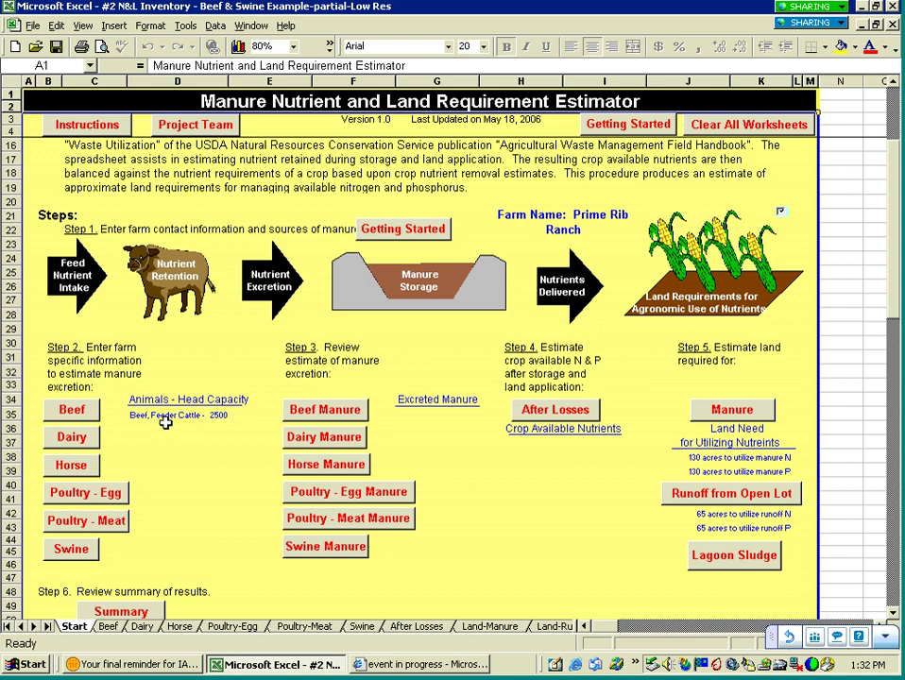
{"action": "left_click", "coordinate": [61, 413]}
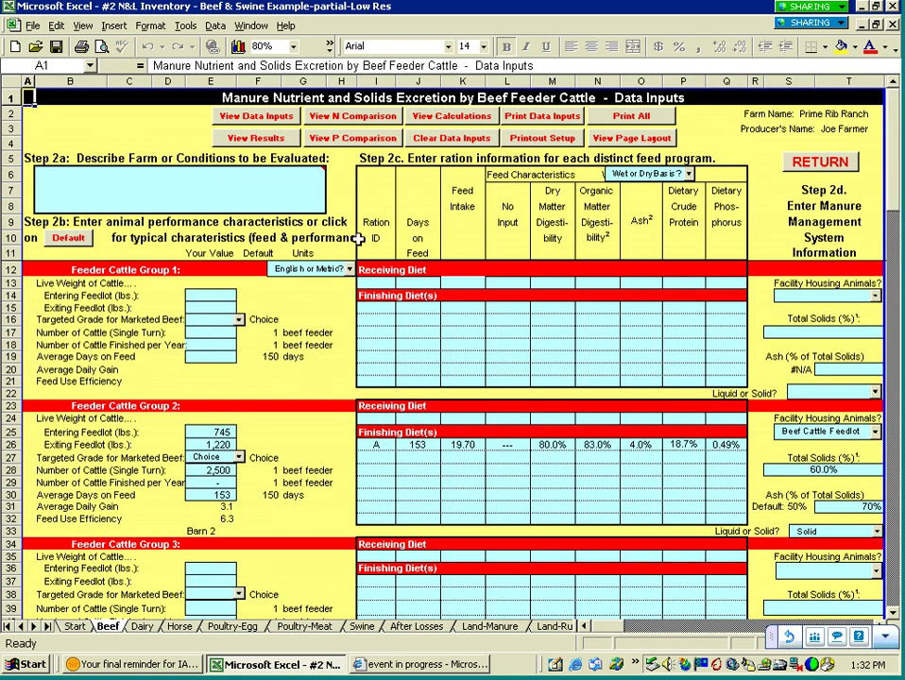
Set the beef worksheet's units to English and its feed characteristics to Dry Basis.
{"action": "mouse_move", "coordinate": [110, 178]}
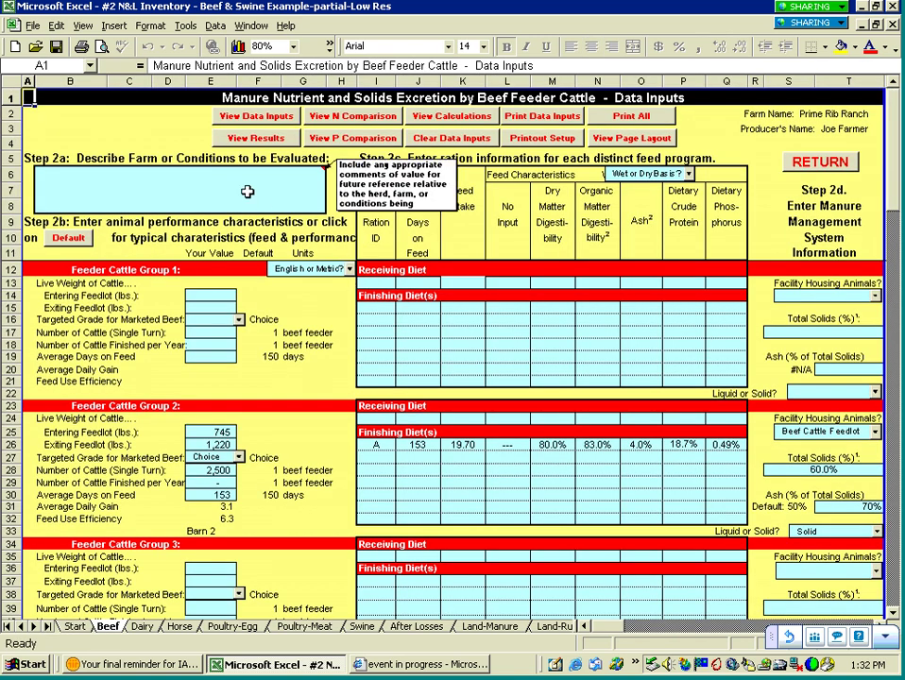
{"action": "left_click", "coordinate": [111, 179]}
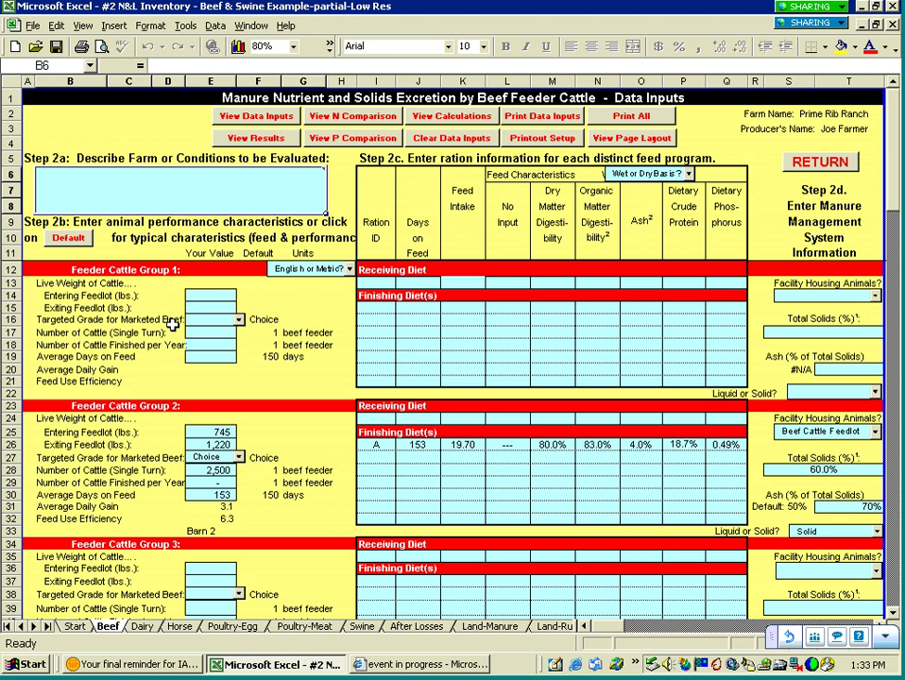
{"action": "left_click", "coordinate": [349, 269]}
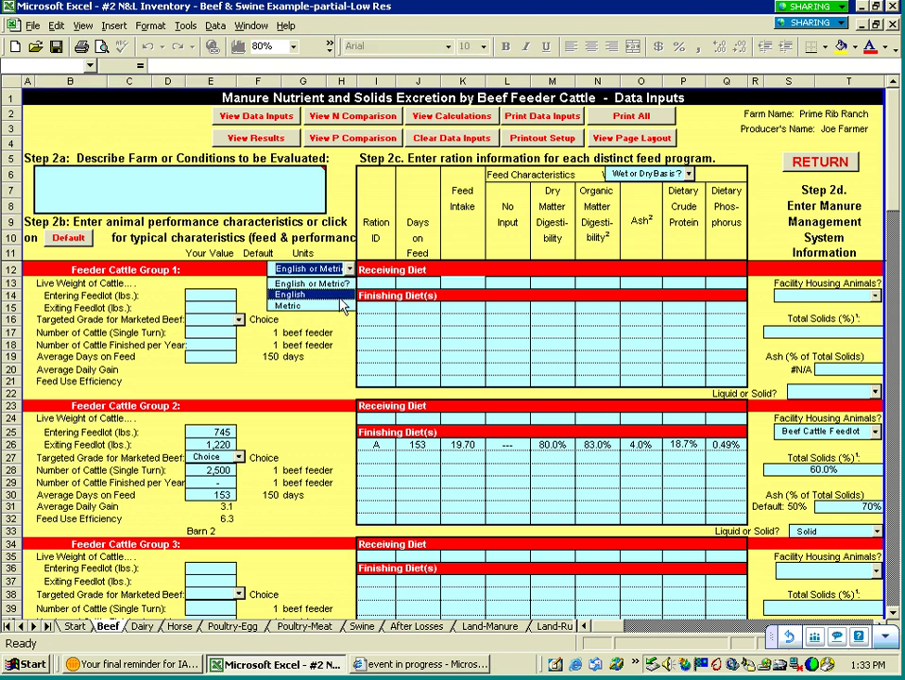
{"action": "left_click", "coordinate": [339, 295]}
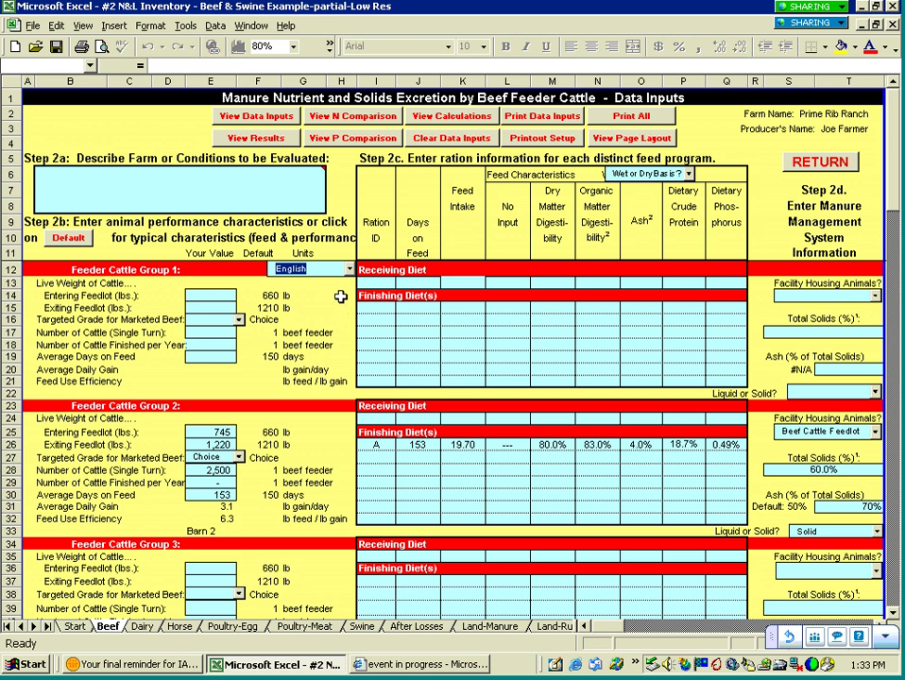
{"action": "left_click", "coordinate": [652, 174]}
{"action": "left_click", "coordinate": [689, 174]}
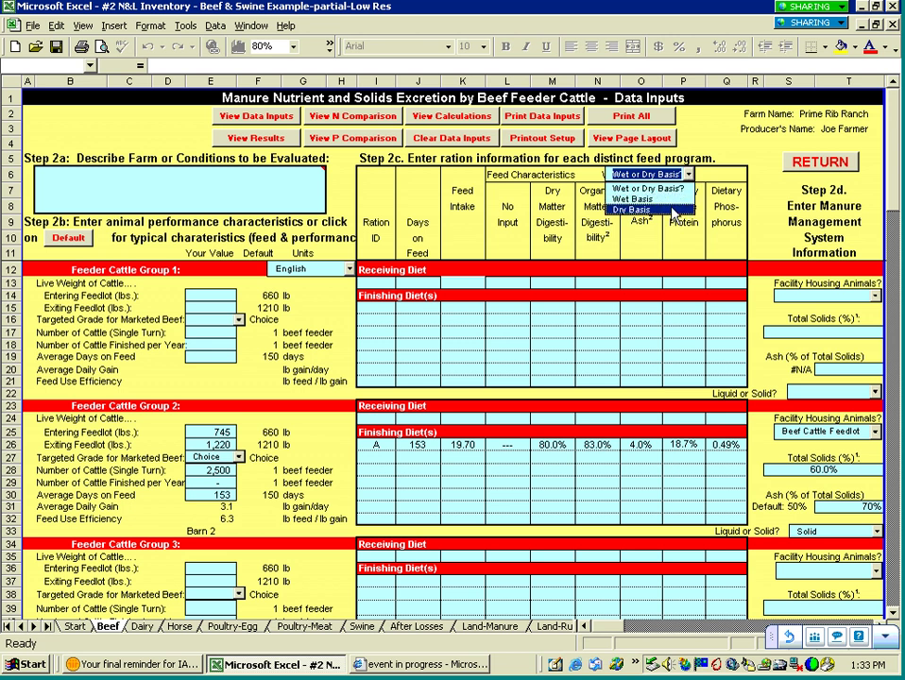
{"action": "left_click", "coordinate": [672, 210]}
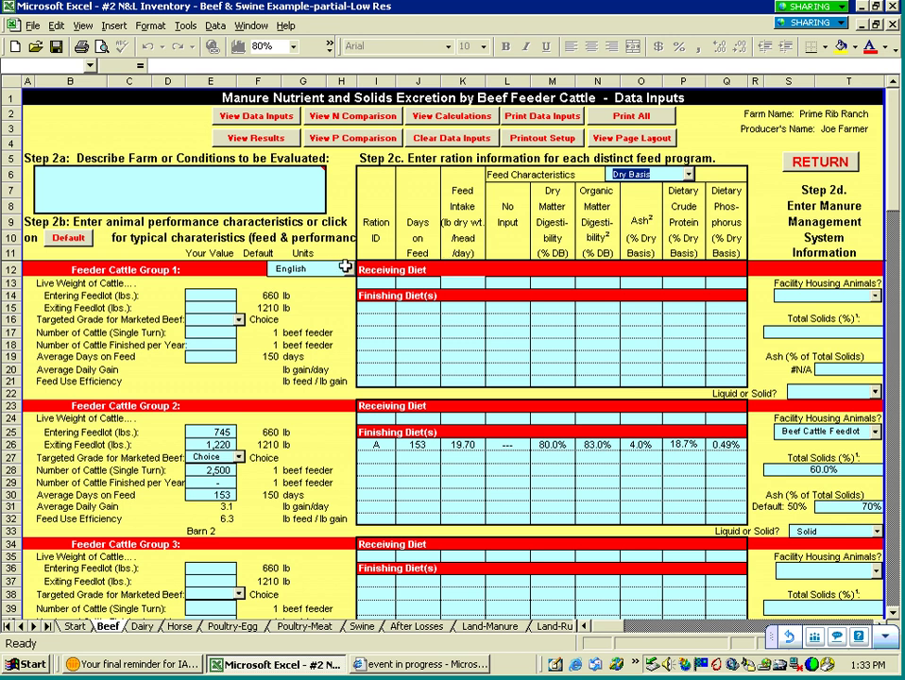
Load the default feed and performance values, then give Feeder Cattle Group 1 2500 cattle per single turn and 5000 finished per year.
{"action": "left_click", "coordinate": [68, 241]}
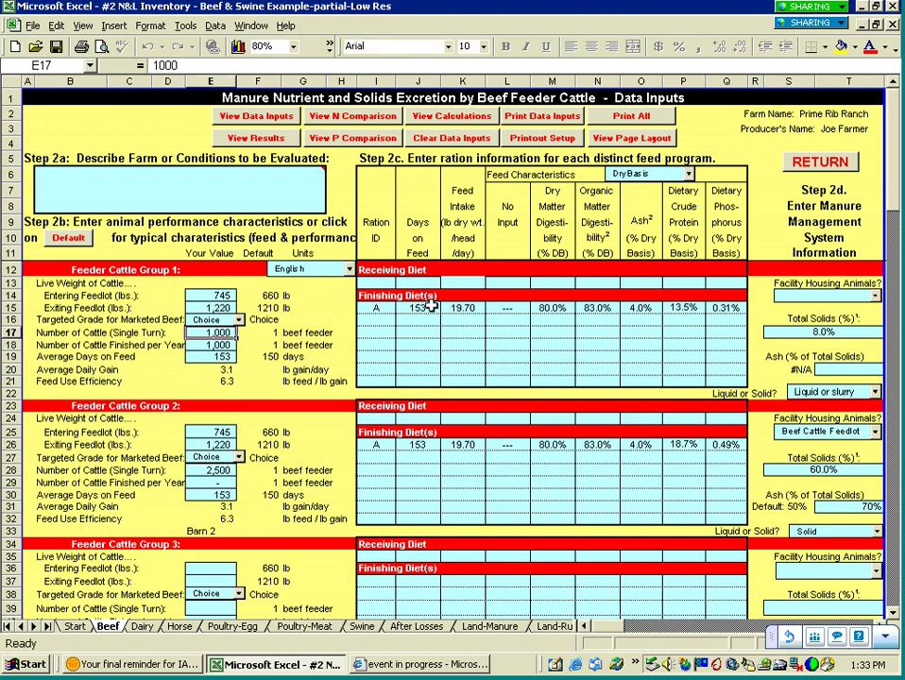
{"action": "left_click", "coordinate": [225, 297]}
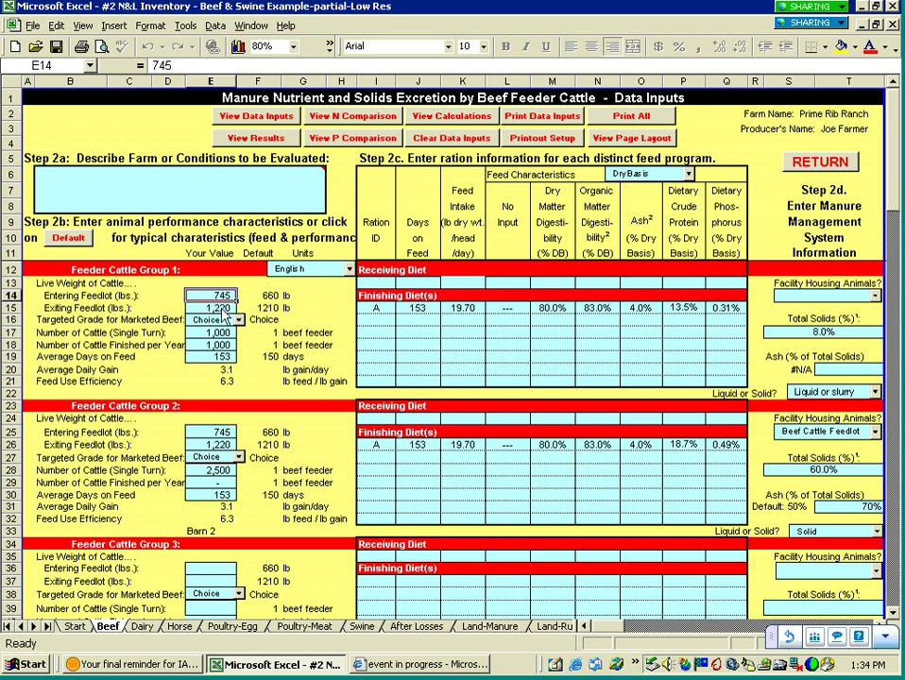
{"action": "key", "text": "Down"}
{"action": "key", "text": "Down"}
{"action": "key", "text": "Down"}
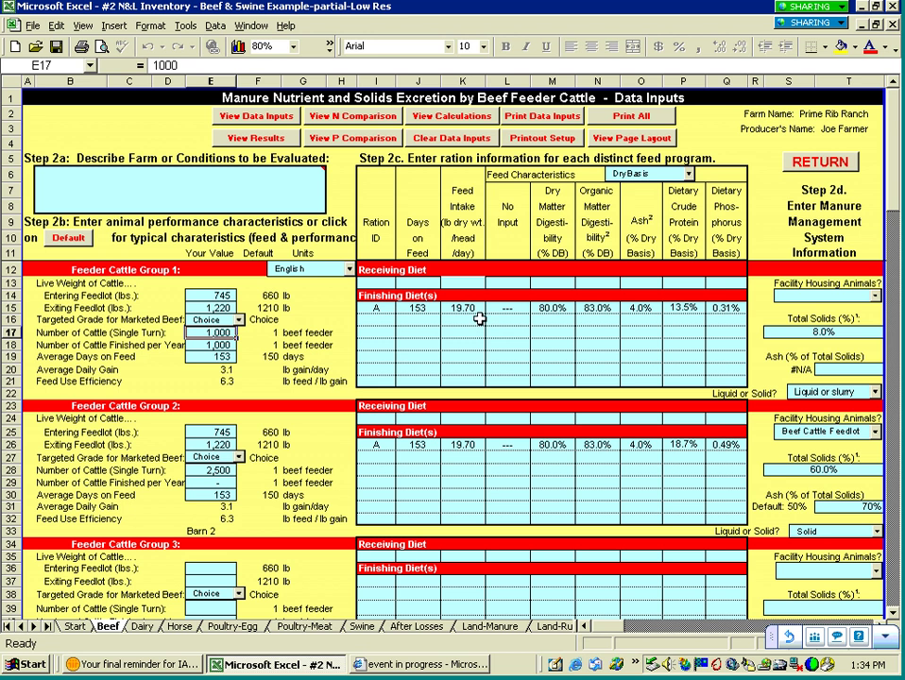
{"action": "type", "text": "2500"}
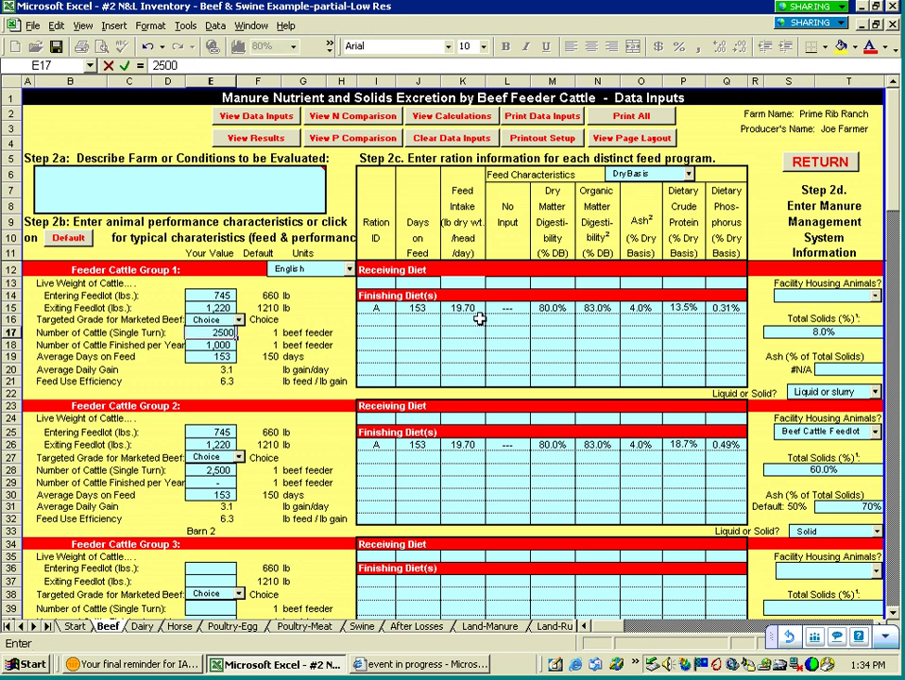
{"action": "key", "text": "Return"}
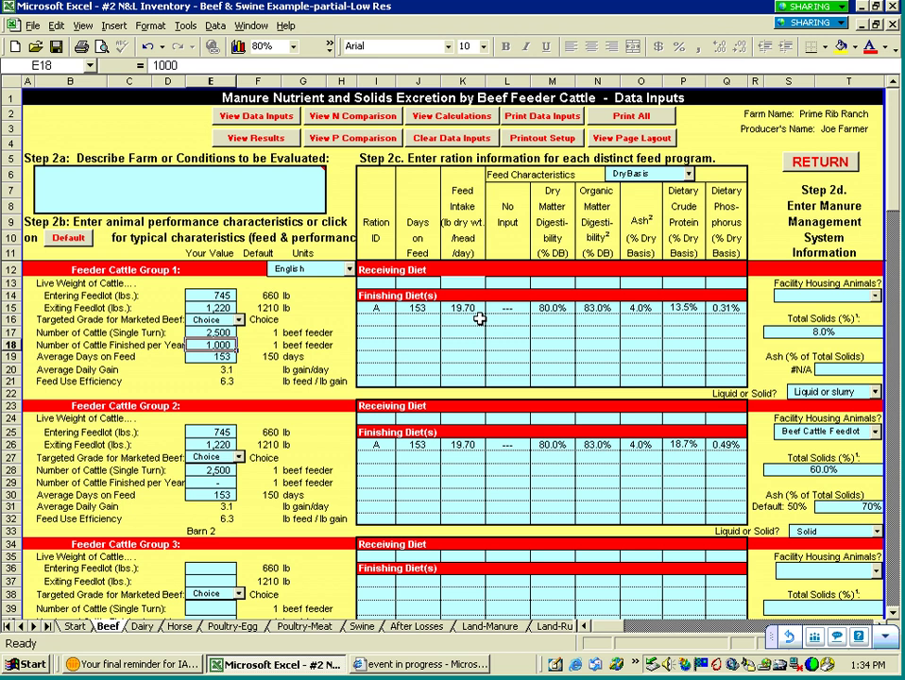
{"action": "type", "text": "5000"}
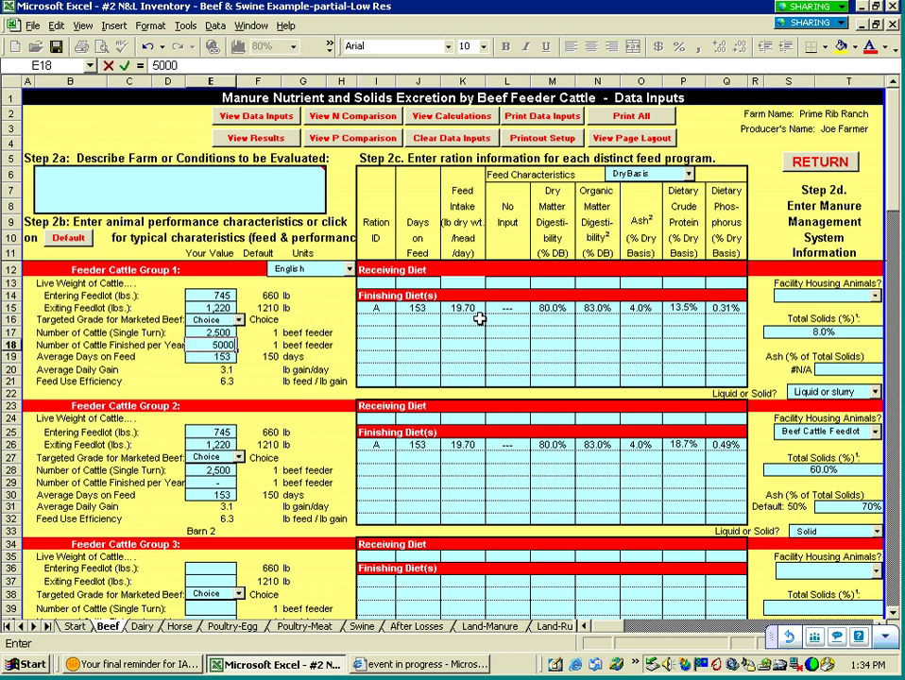
{"action": "key", "text": "Return"}
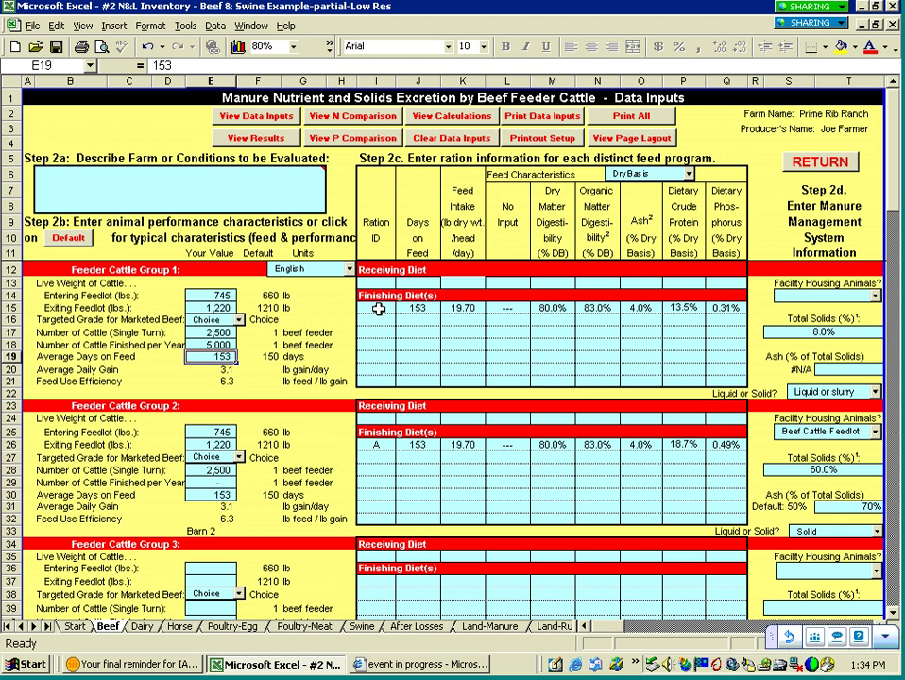
Check Feeder Cattle Group 1's finishing diet values and set the facility housing its animals to Beef Cattle Feedlot.
{"action": "left_click", "coordinate": [469, 309]}
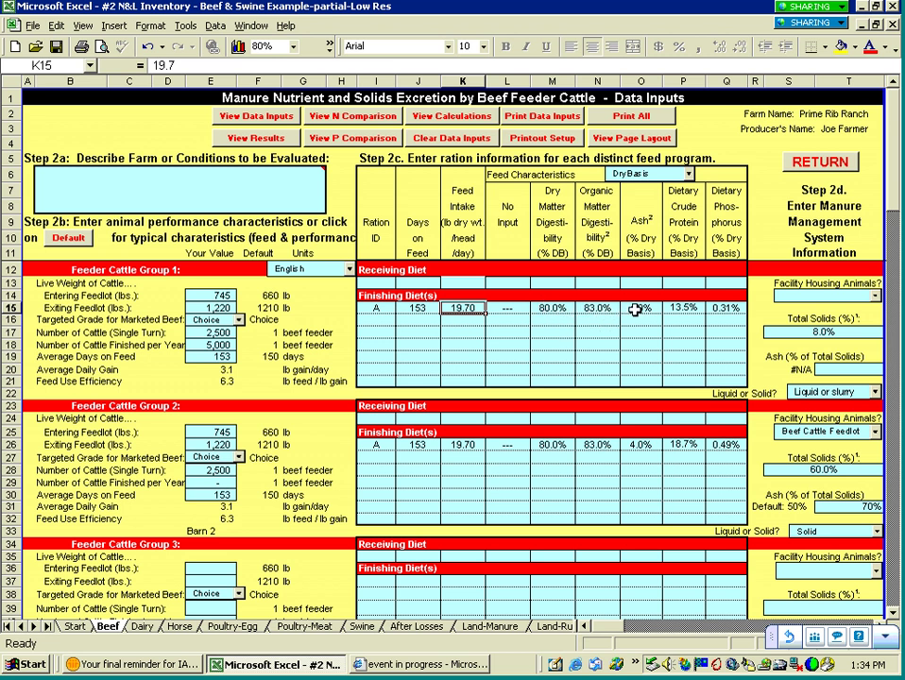
{"action": "left_click", "coordinate": [674, 310]}
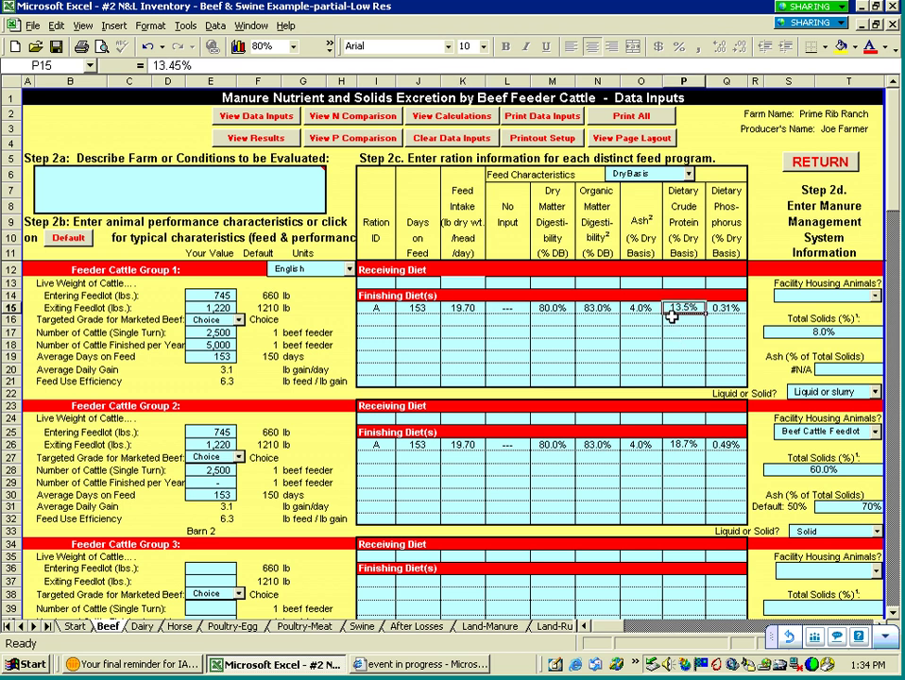
{"action": "left_click", "coordinate": [724, 308]}
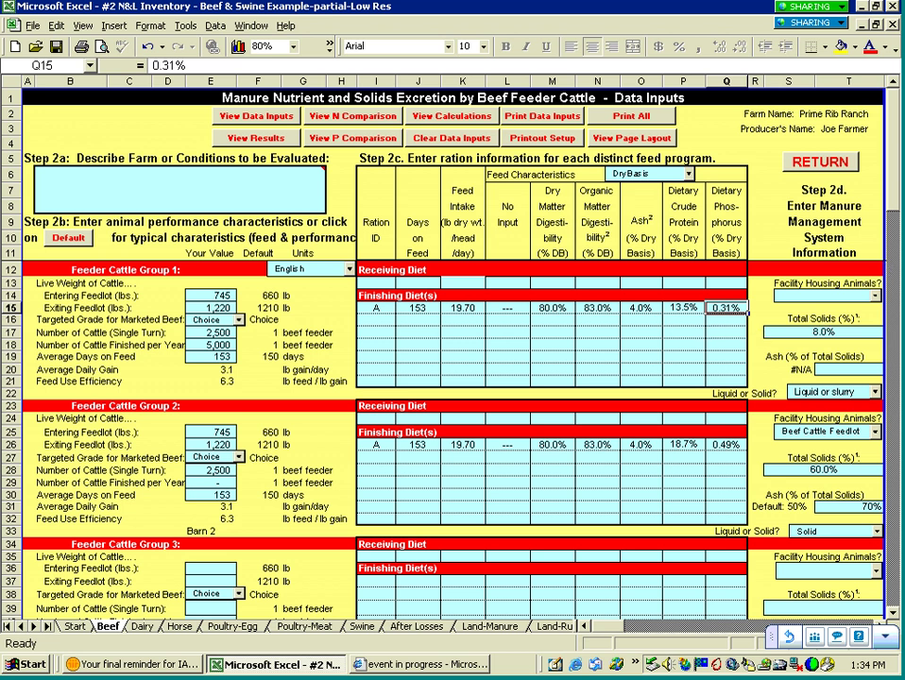
{"action": "left_click", "coordinate": [875, 297]}
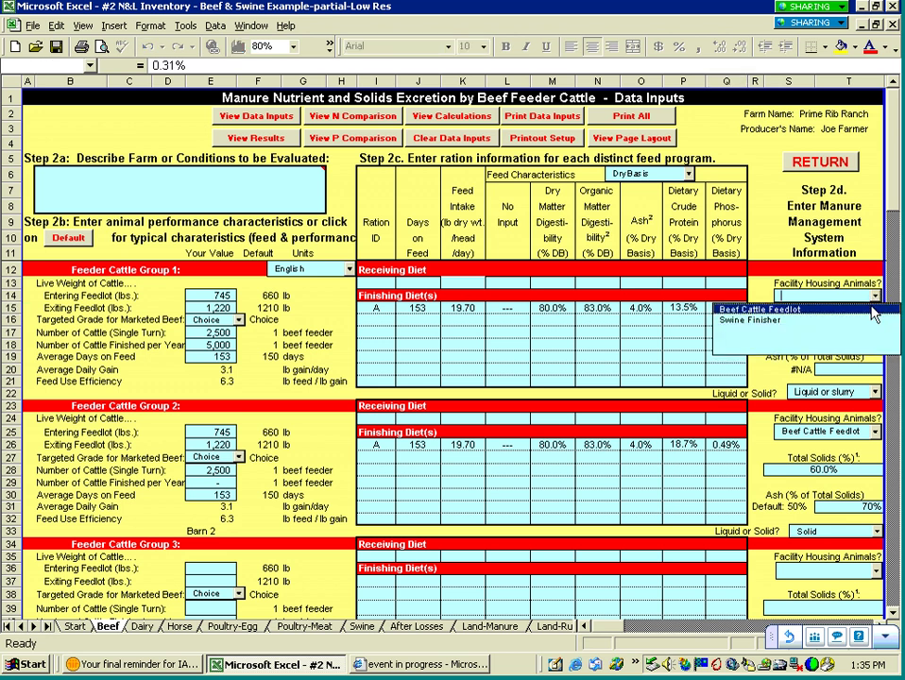
{"action": "left_click", "coordinate": [807, 311]}
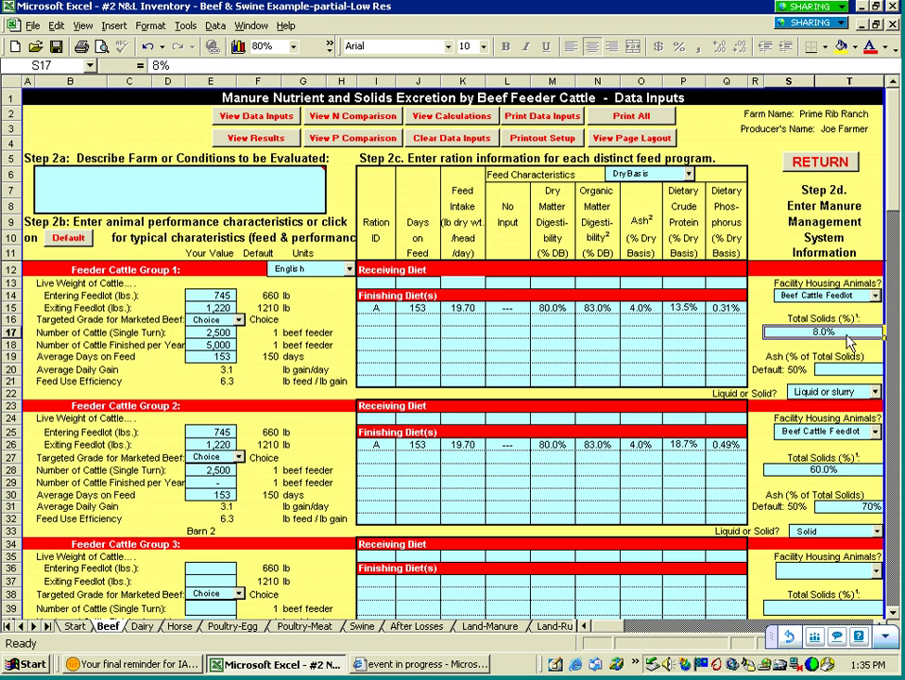
Set the total solids of Feeder Cattle Group 1's harvested manure to 60%.
{"action": "double_click", "coordinate": [847, 342]}
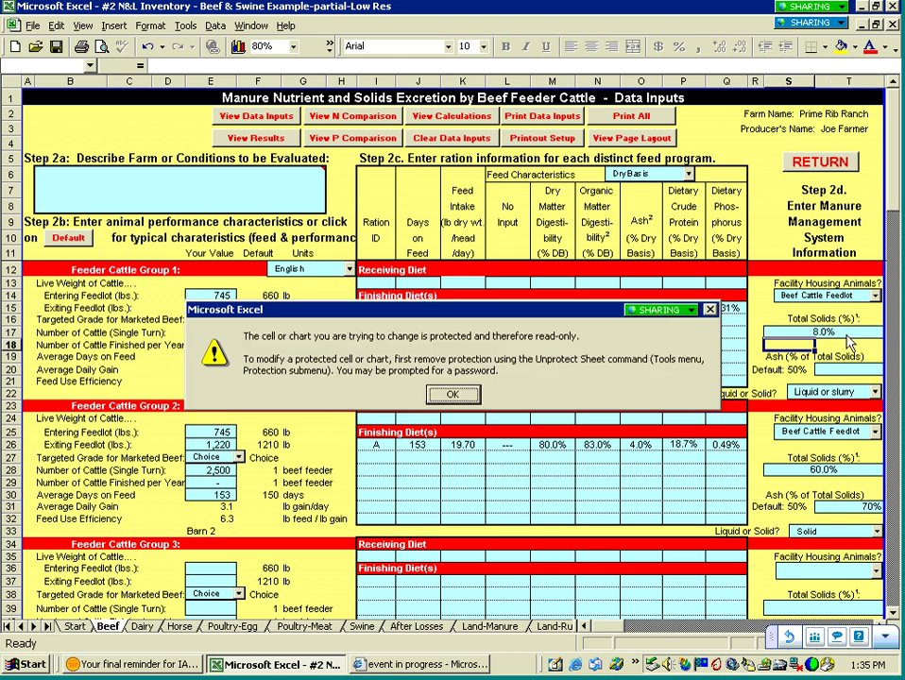
{"action": "left_click", "coordinate": [453, 397]}
{"action": "left_click", "coordinate": [822, 332]}
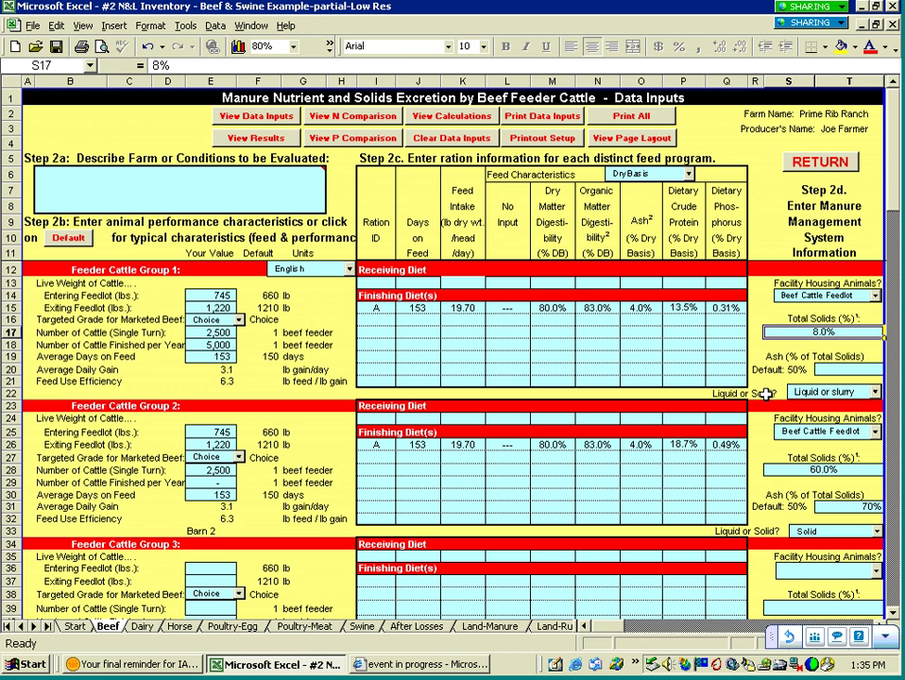
{"action": "type", "text": "60"}
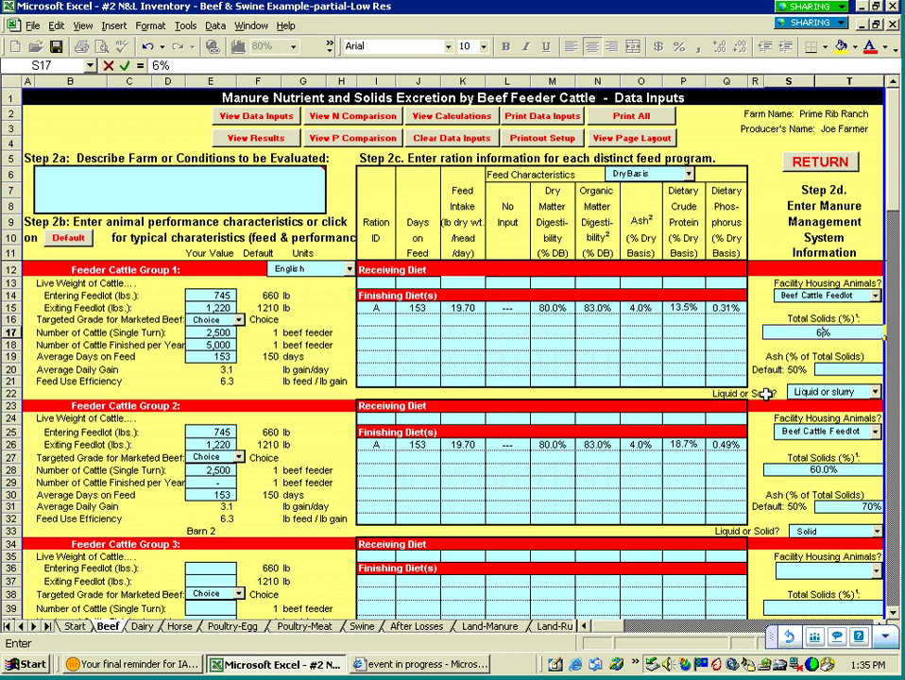
{"action": "key", "text": "Return"}
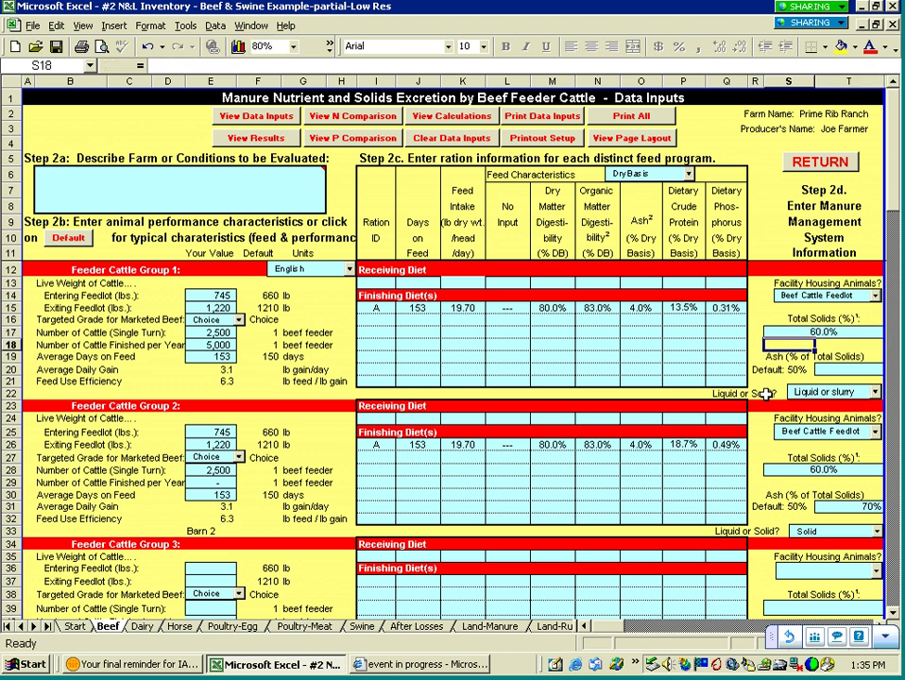
Leave Feeder Cattle Group 1's ash entry at its default and classify its manure as Solid.
{"action": "left_click", "coordinate": [853, 370]}
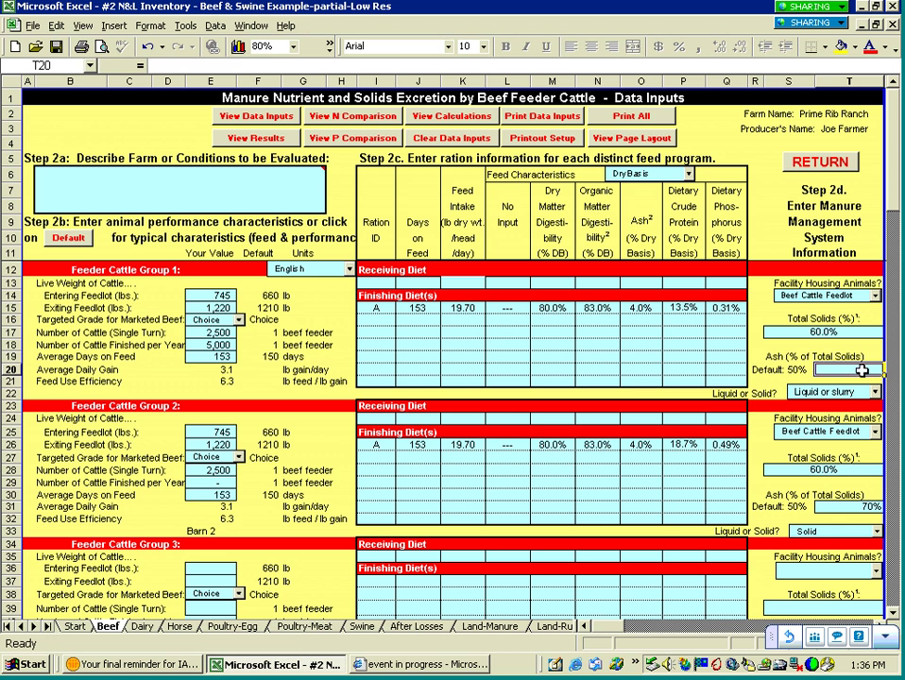
{"action": "left_click", "coordinate": [766, 378]}
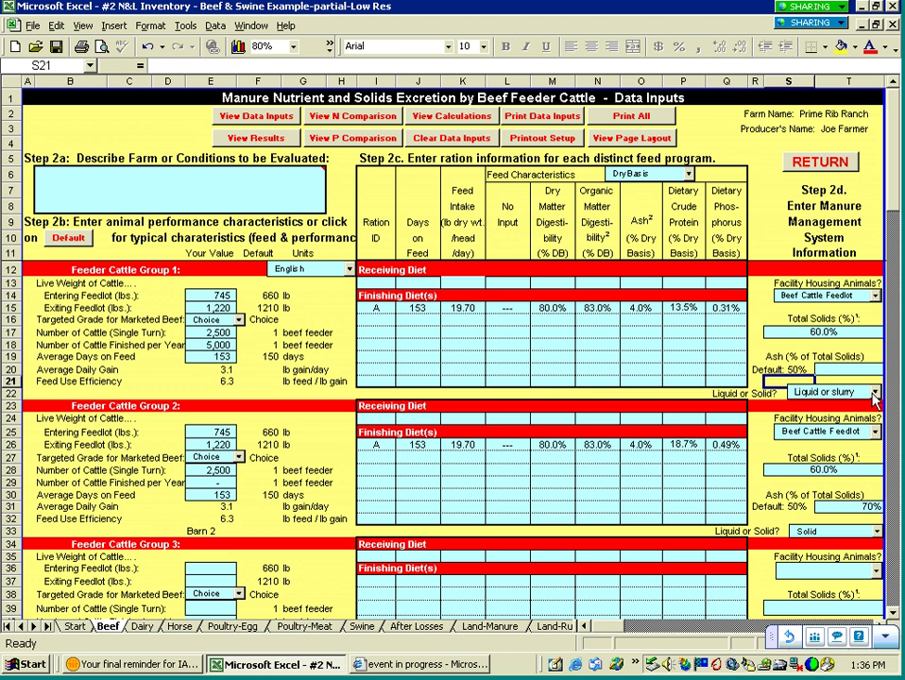
{"action": "left_click", "coordinate": [874, 393]}
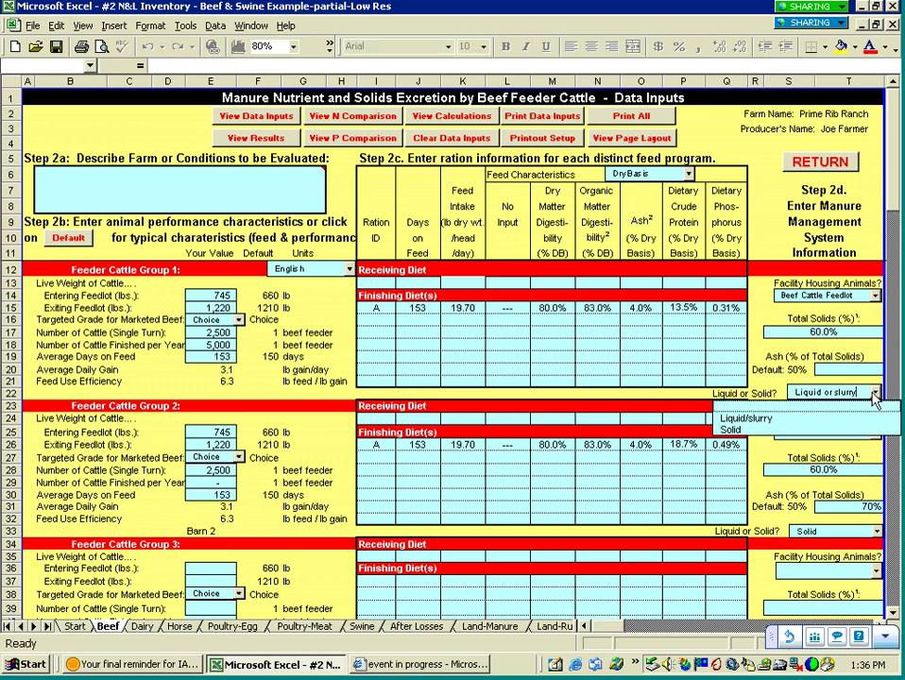
{"action": "left_click", "coordinate": [835, 435]}
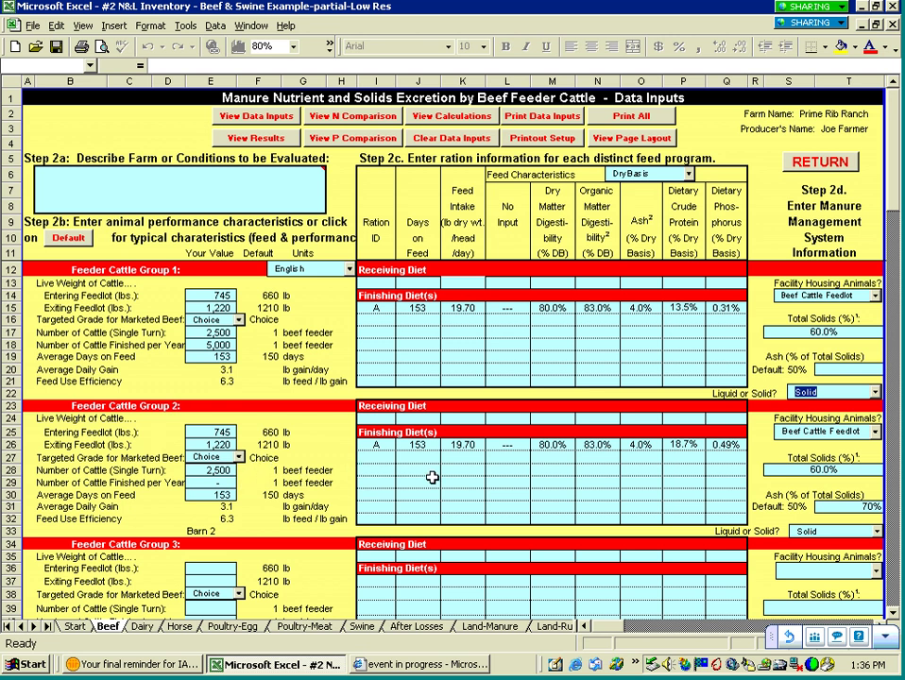
Set Feeder Cattle Group 2's cattle finished per year to 5000 and check its dietary crude protein, phosphorus and manure ash entries.
{"action": "left_click", "coordinate": [224, 481]}
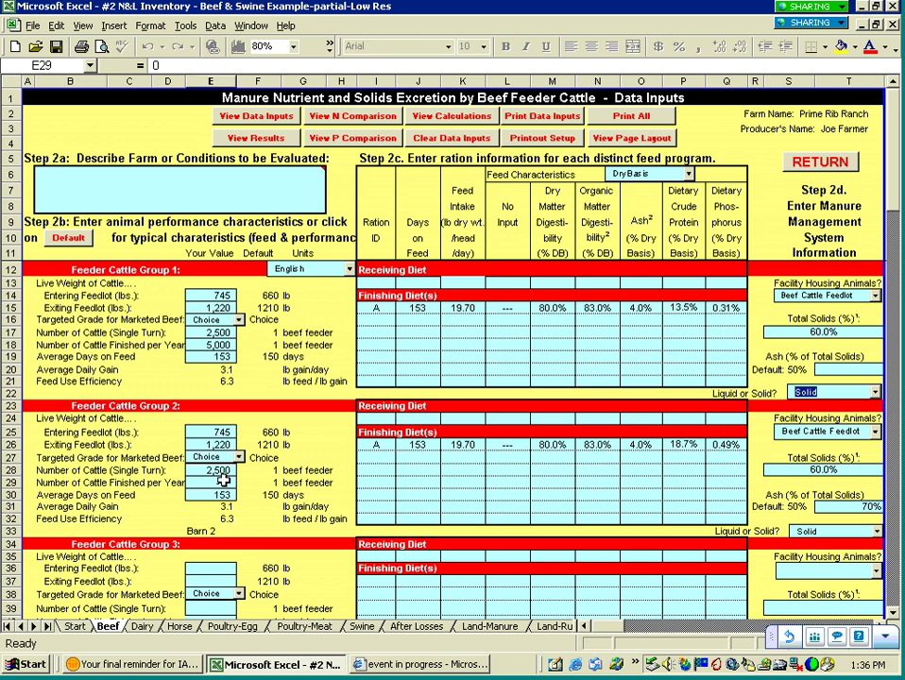
{"action": "type", "text": "5000"}
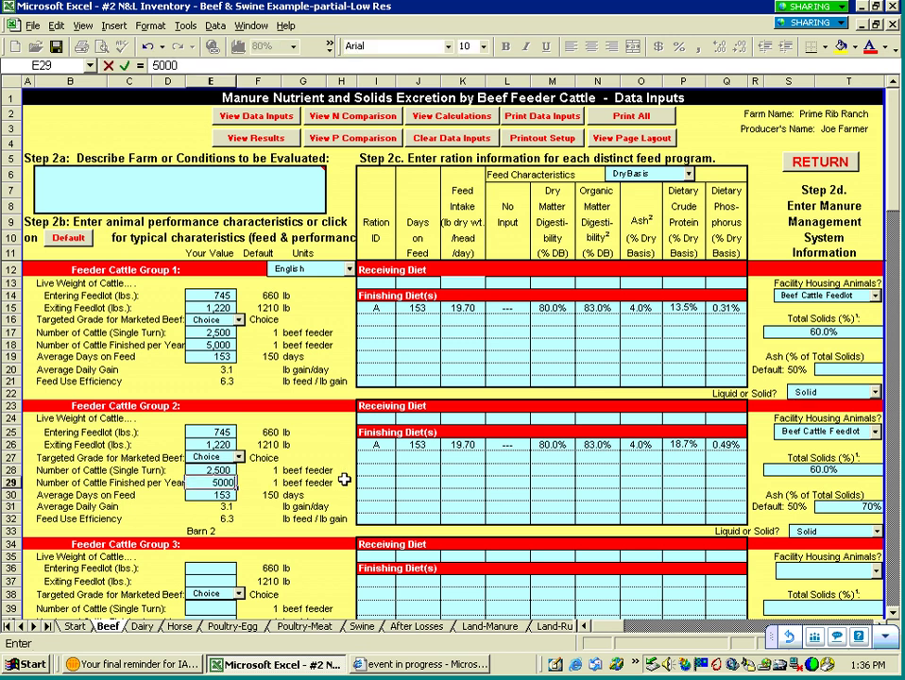
{"action": "key", "text": "Return"}
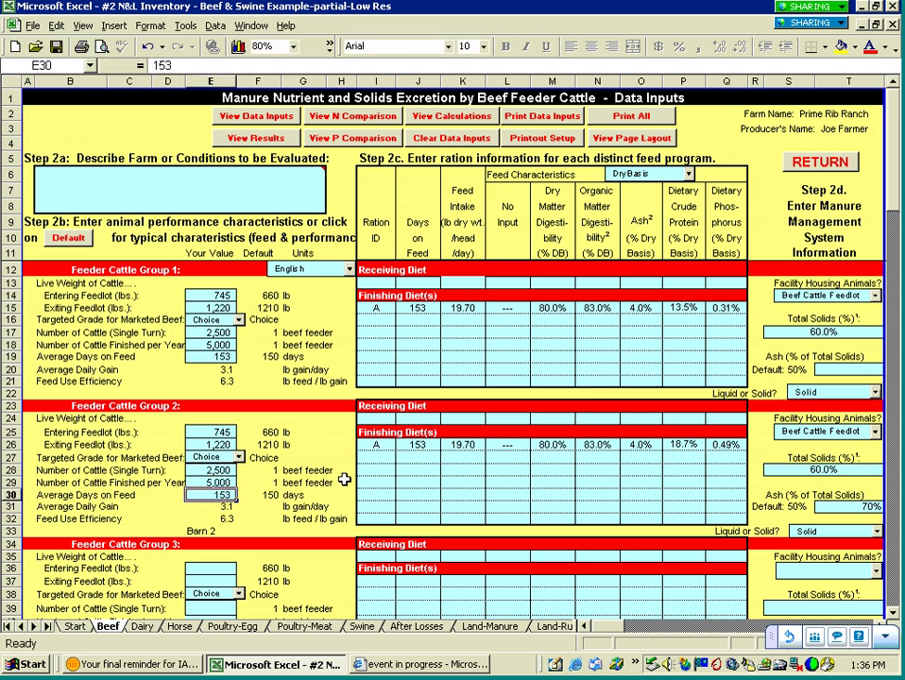
{"action": "left_click", "coordinate": [688, 446]}
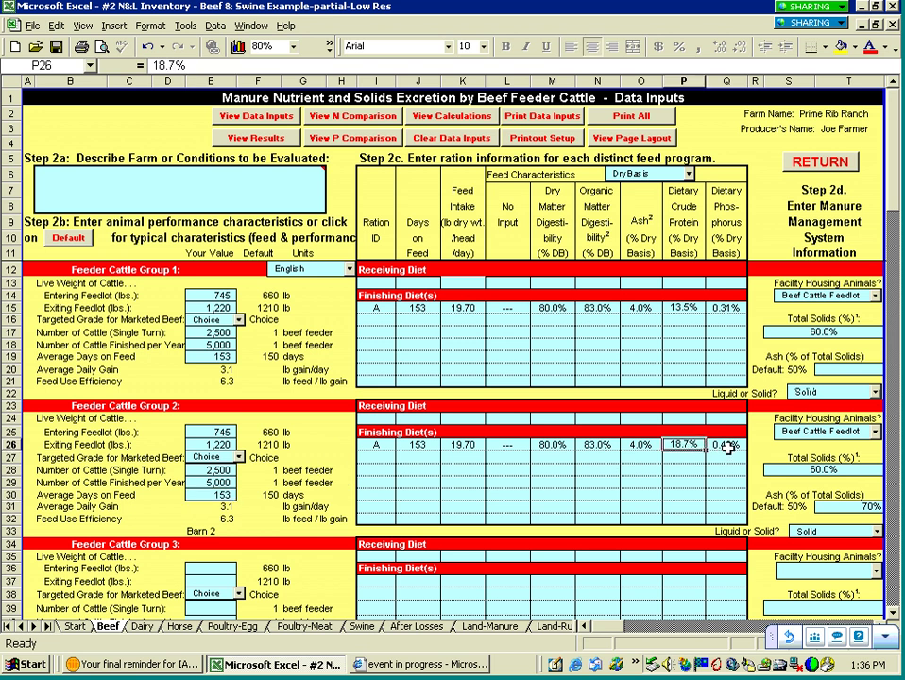
{"action": "left_click", "coordinate": [728, 446]}
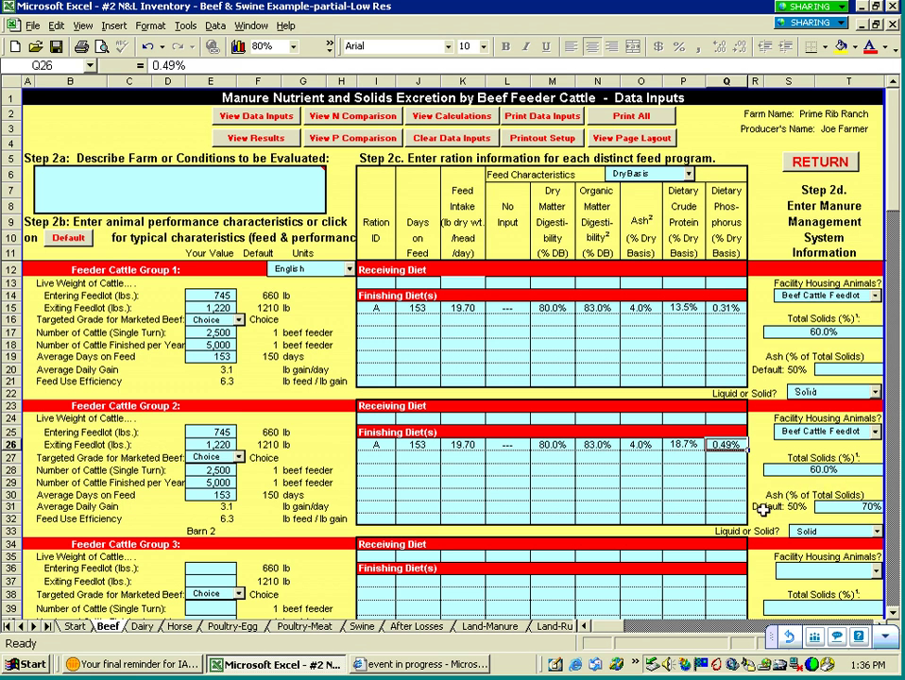
{"action": "left_click", "coordinate": [867, 506]}
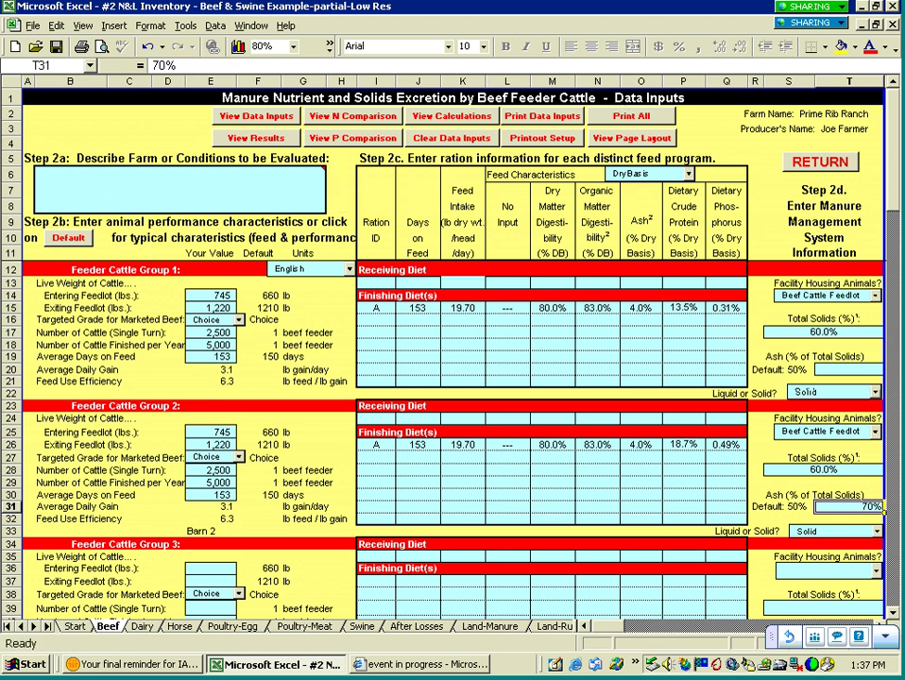
Return to the estimator's main page and open the beef manure excretion results from Step 3.
{"action": "left_click", "coordinate": [893, 614]}
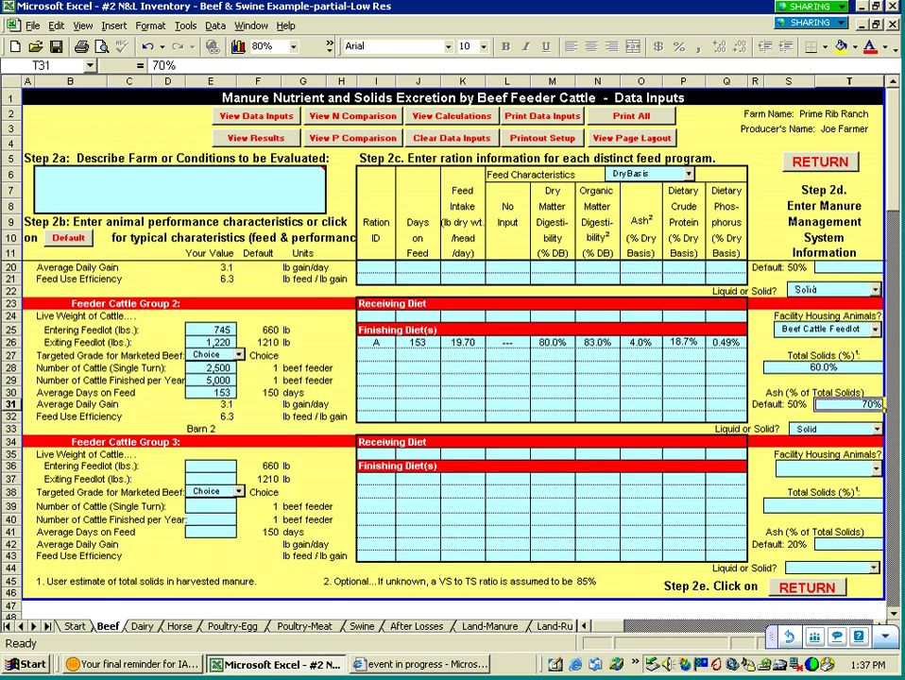
{"action": "left_click", "coordinate": [892, 614]}
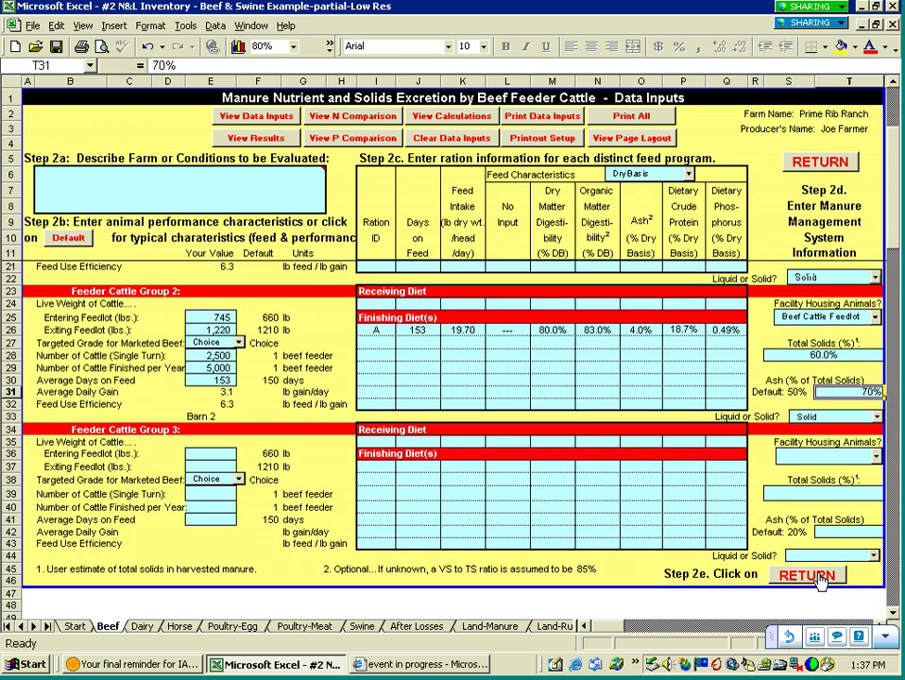
{"action": "left_click", "coordinate": [820, 579]}
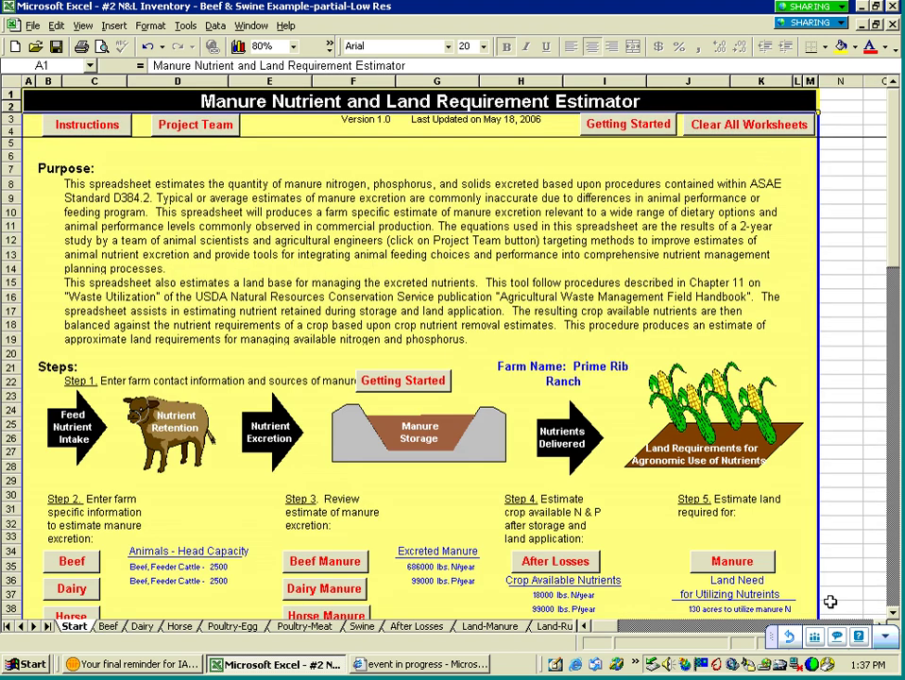
{"action": "left_click", "coordinate": [892, 616]}
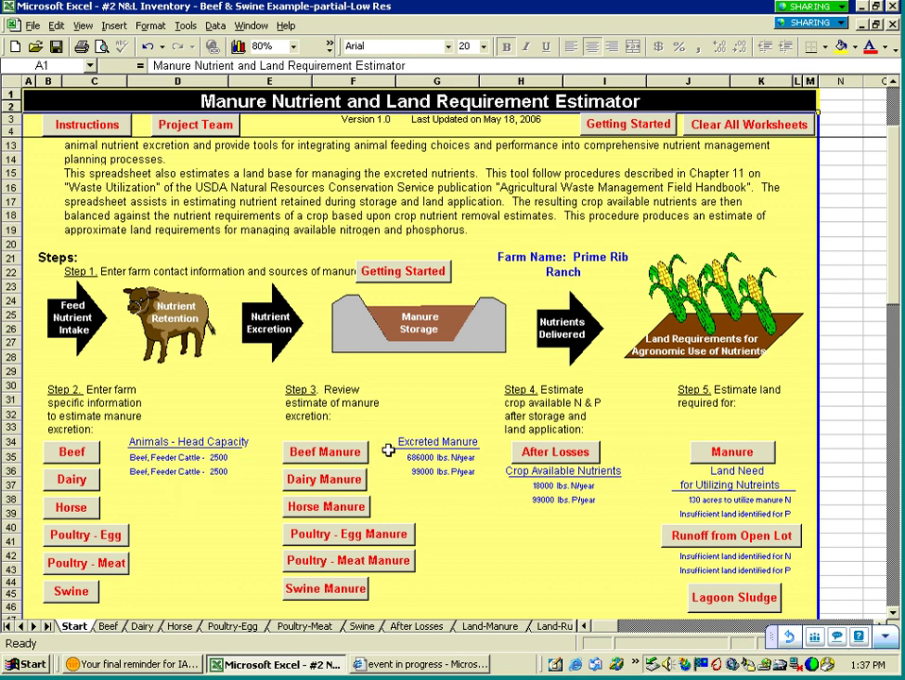
{"action": "left_click", "coordinate": [322, 458]}
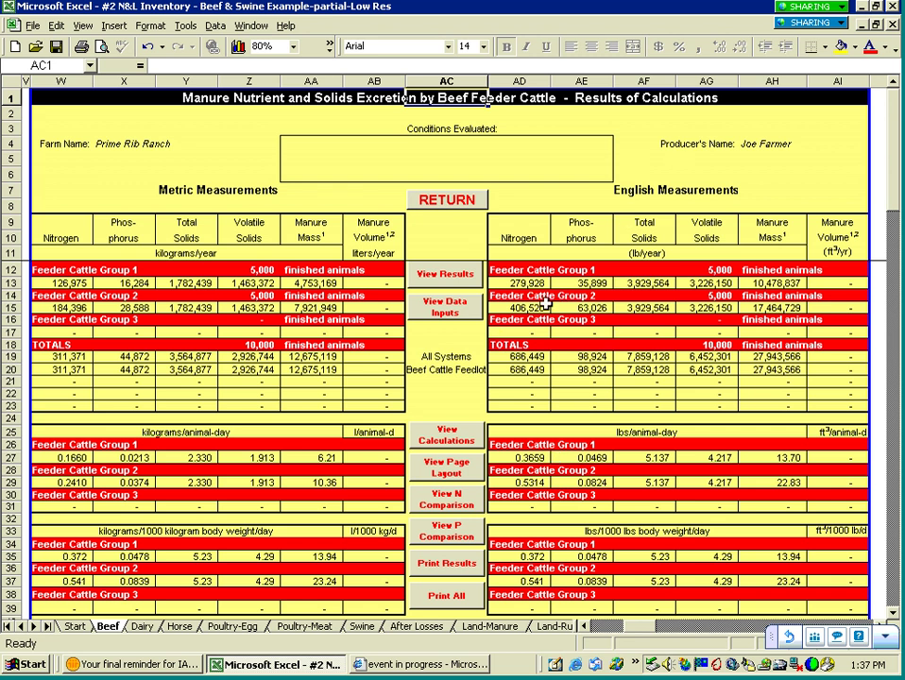
Compare the yearly nitrogen, phosphorus and manure mass of Feeder Cattle Groups 1 and 2 in English units.
{"action": "left_click", "coordinate": [531, 271]}
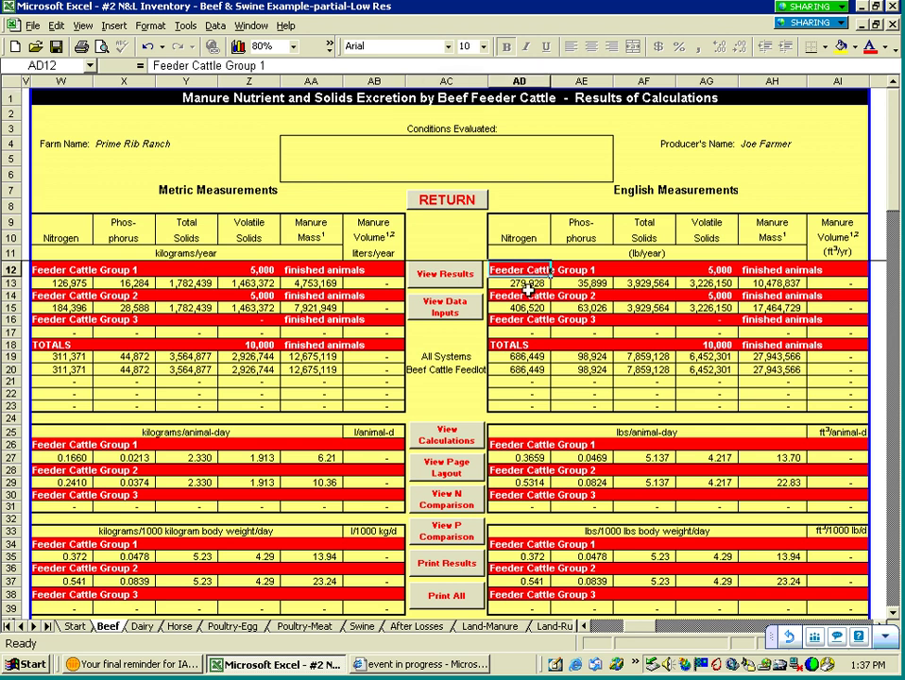
{"action": "left_click", "coordinate": [526, 296]}
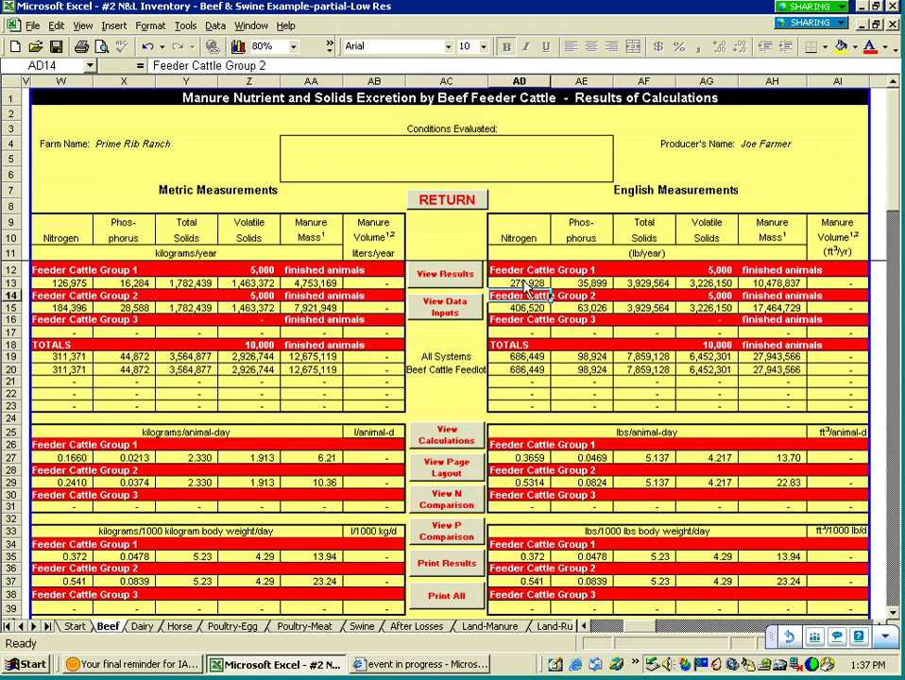
{"action": "left_click", "coordinate": [526, 284]}
{"action": "left_click", "coordinate": [527, 307]}
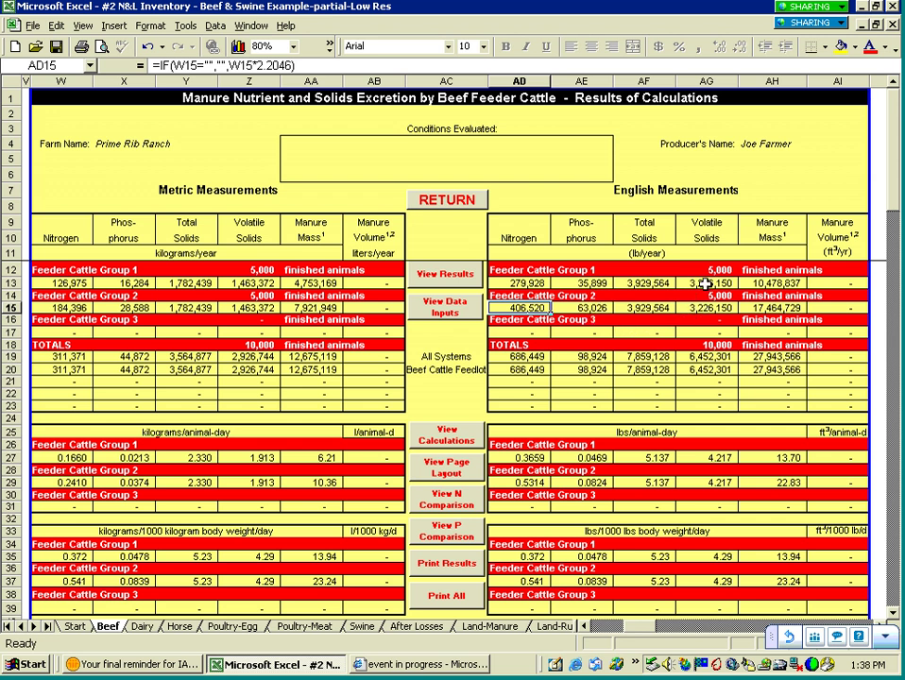
{"action": "left_click", "coordinate": [786, 282]}
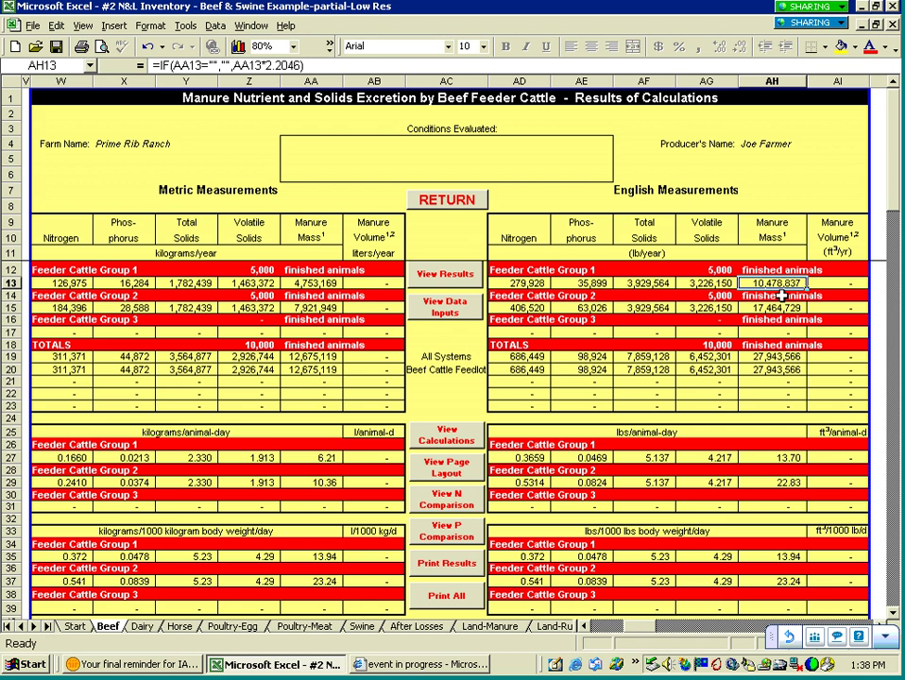
{"action": "left_click", "coordinate": [776, 308]}
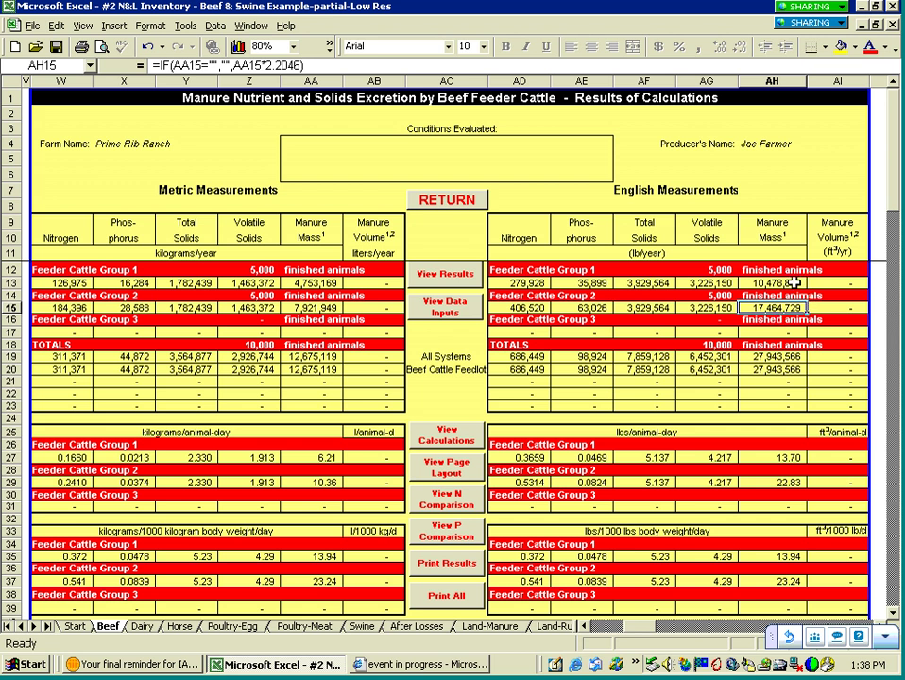
{"action": "left_click", "coordinate": [800, 282]}
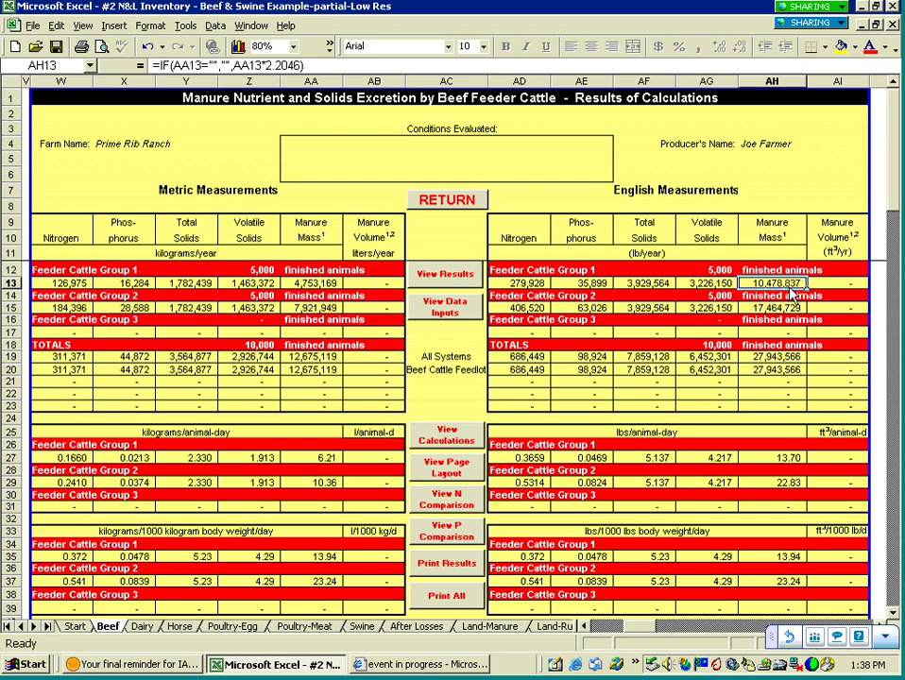
{"action": "left_click", "coordinate": [773, 308]}
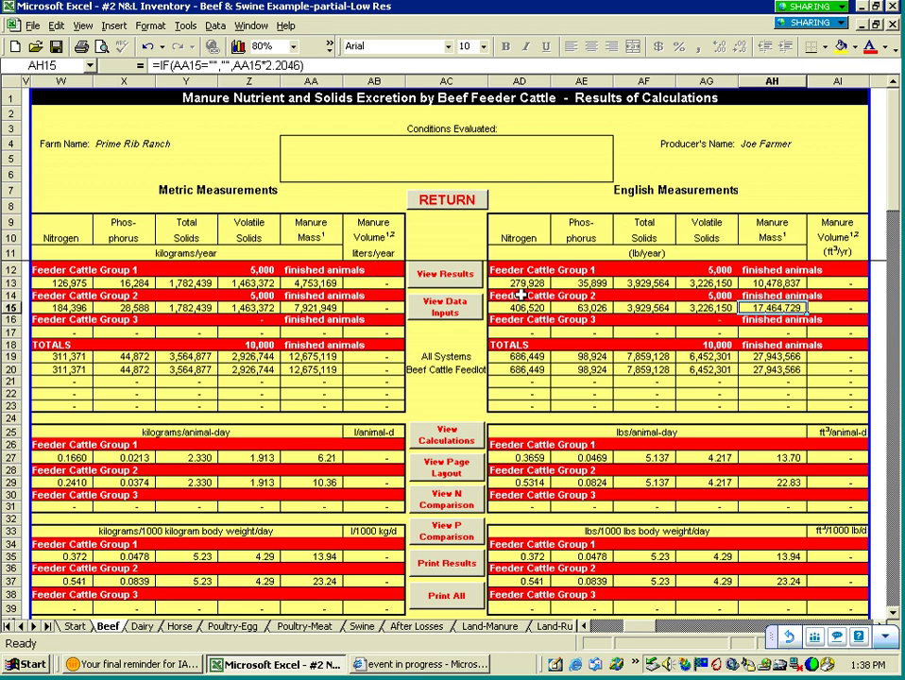
{"action": "left_click", "coordinate": [590, 281]}
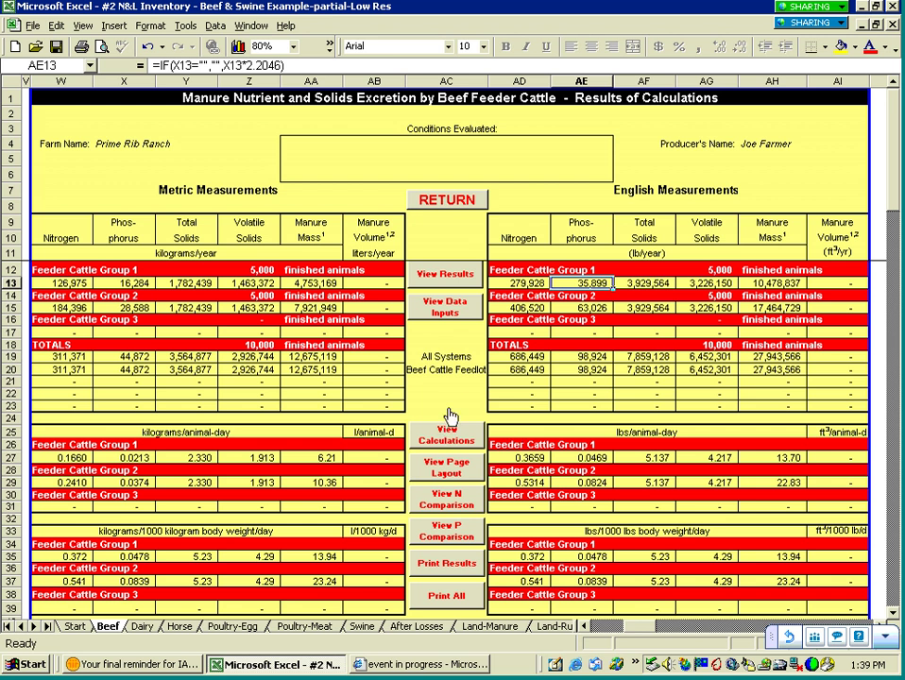
Go back to the beef data inputs and set Feeder Cattle Group 2's cattle finished per year to 0.
{"action": "left_click", "coordinate": [443, 315]}
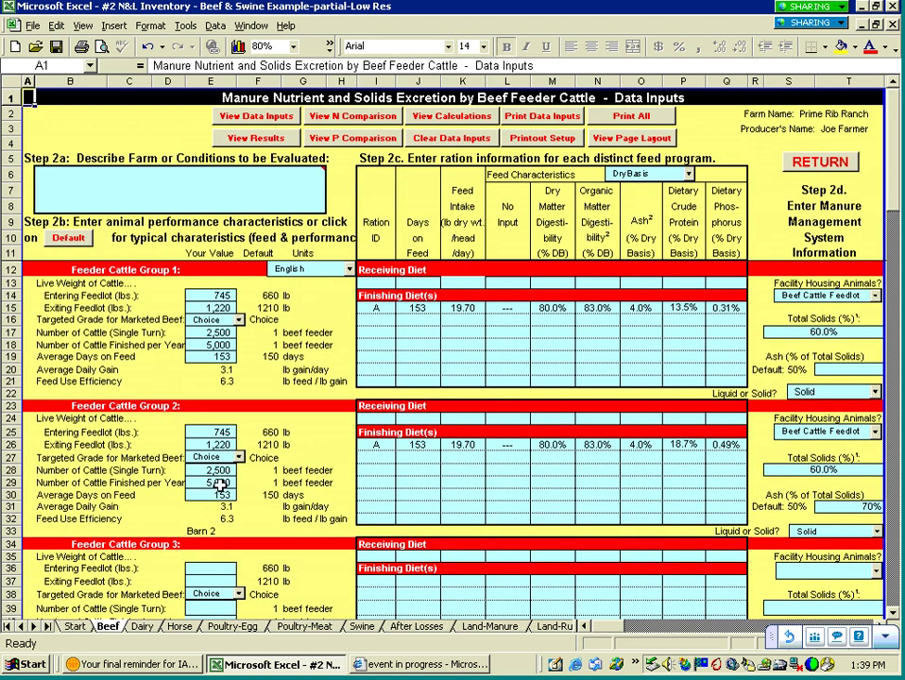
{"action": "left_click", "coordinate": [219, 482]}
{"action": "type", "text": "0"}
{"action": "key", "text": "Return"}
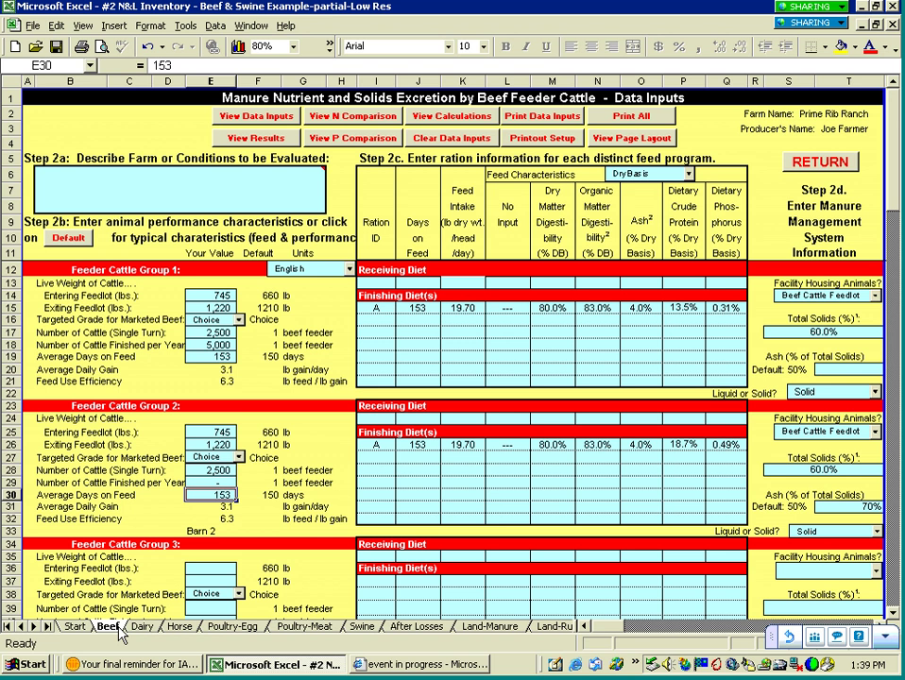
Set the days on feed of Feeder Cattle Group 1's finishing ration A to 140.
{"action": "left_click", "coordinate": [412, 308]}
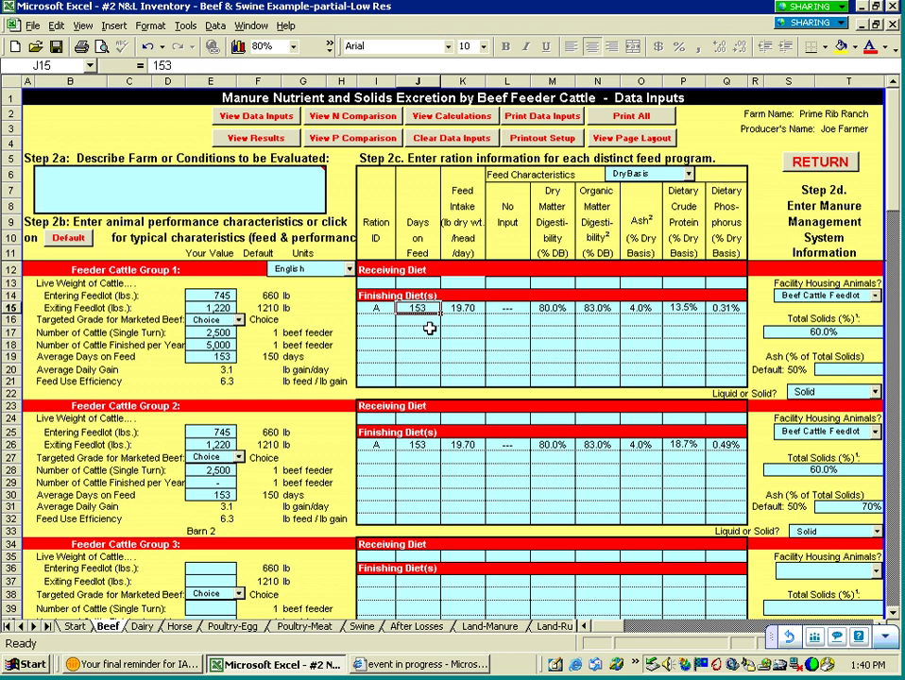
{"action": "type", "text": "140"}
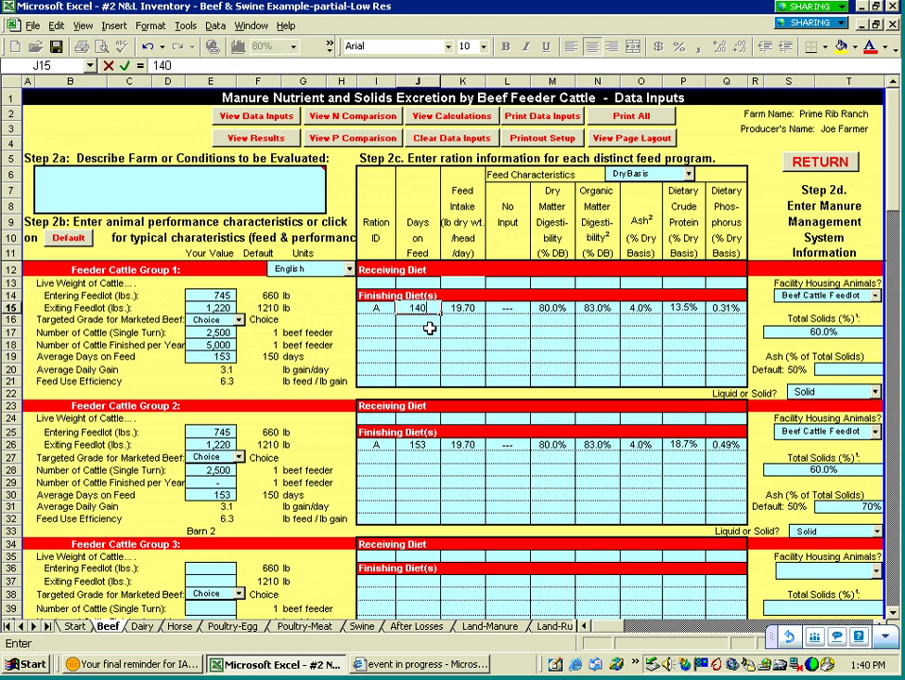
{"action": "key", "text": "Return"}
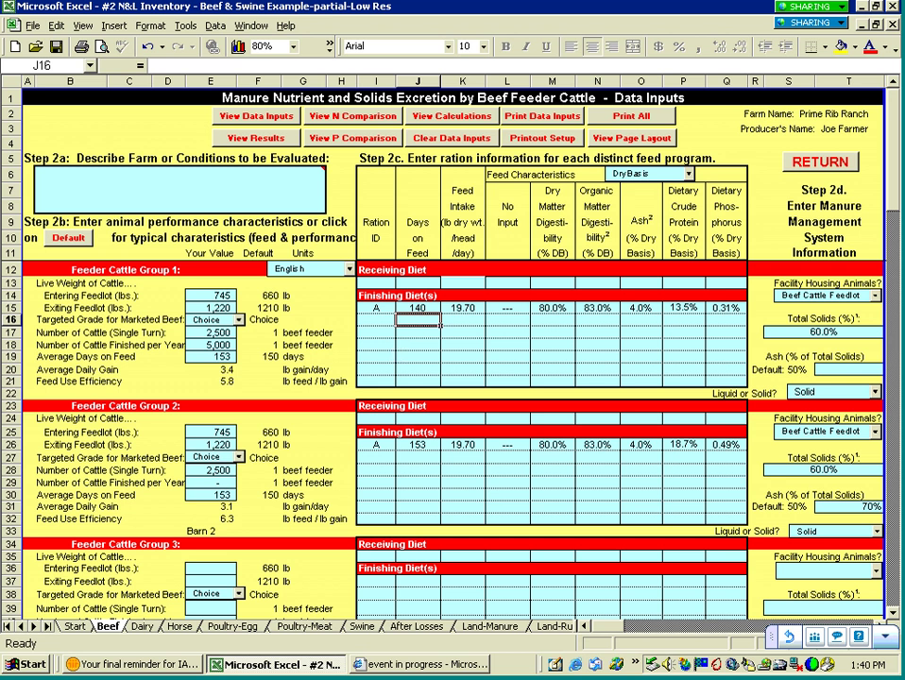
Review Feeder Cattle Group 1's yearly nitrogen excretion in the beef results and return to the estimator's Start sheet.
{"action": "left_click", "coordinate": [253, 140]}
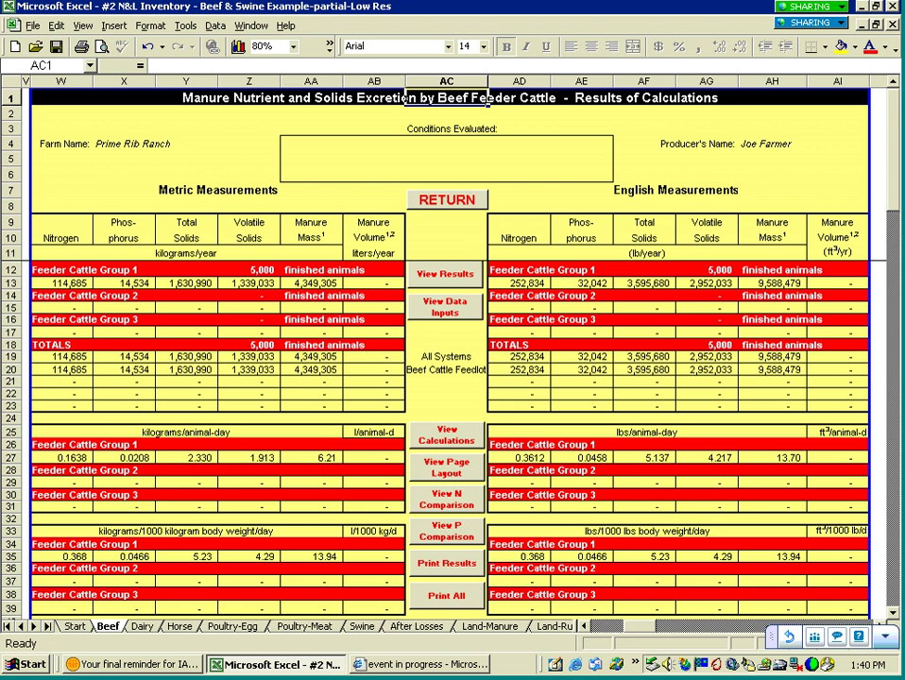
{"action": "left_click", "coordinate": [526, 282]}
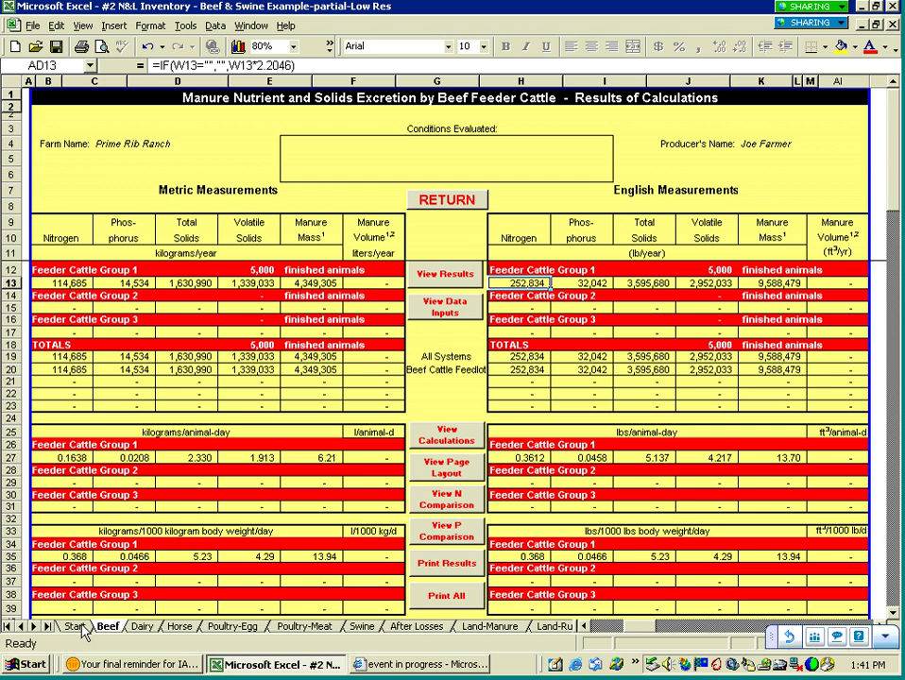
{"action": "left_click", "coordinate": [76, 626]}
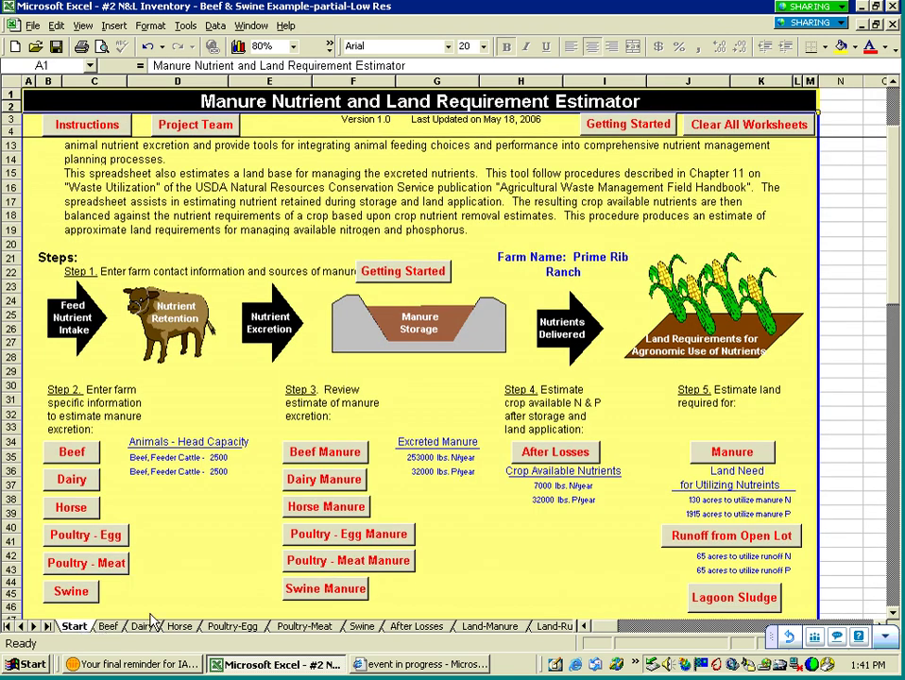
Set the days on feed of Feeder Cattle Group 1's finishing ration A to 153 in the beef data inputs.
{"action": "left_click", "coordinate": [98, 627]}
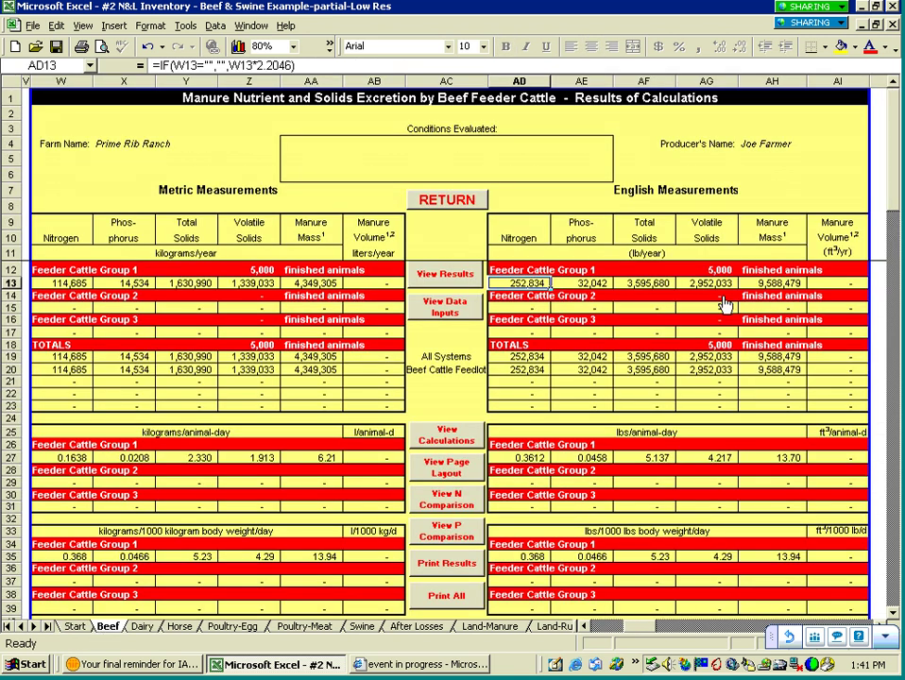
{"action": "left_click", "coordinate": [449, 311]}
{"action": "type", "text": "153"}
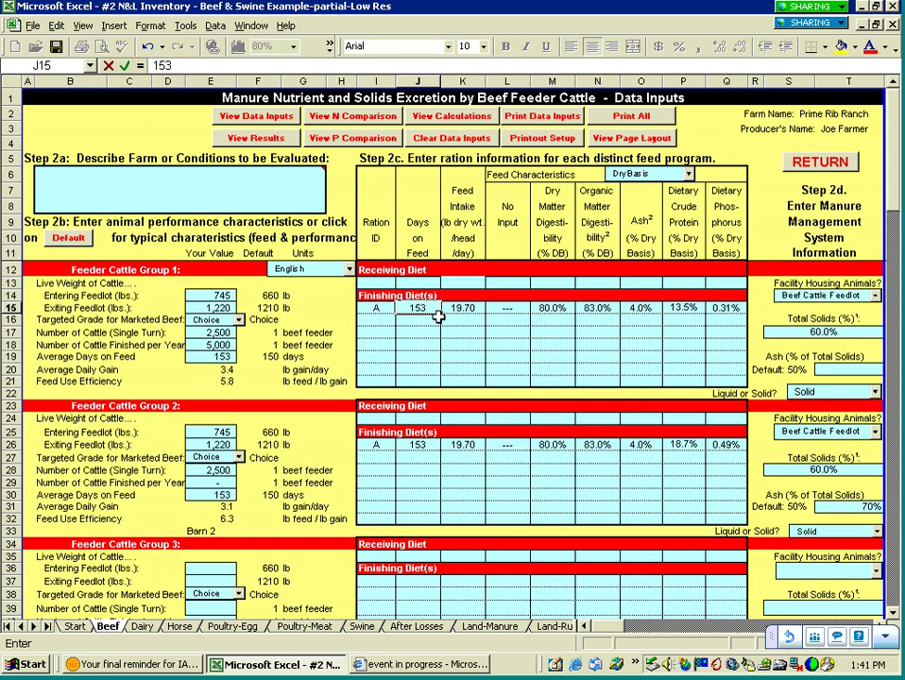
{"action": "key", "text": "Return"}
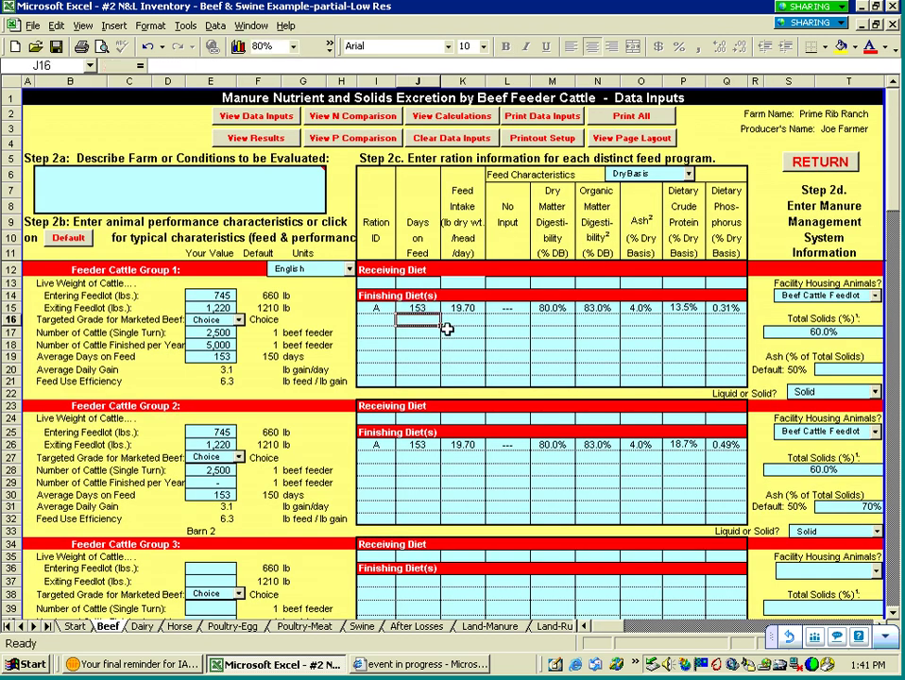
{"action": "left_click", "coordinate": [422, 357]}
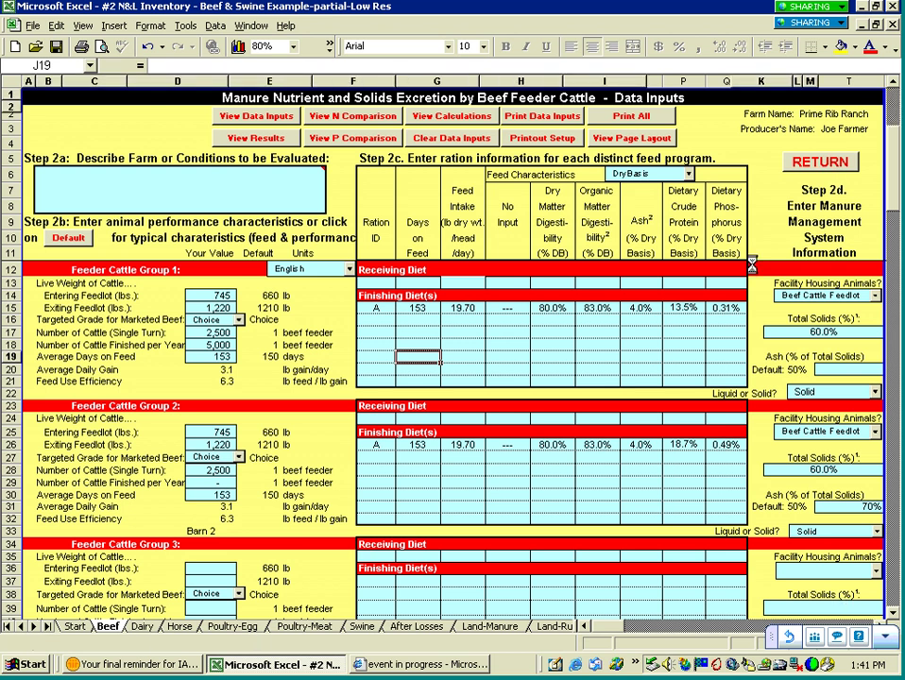
Return to the estimator's Start sheet and open the swine data inputs.
{"action": "key", "text": "ctrl+Page_Up"}
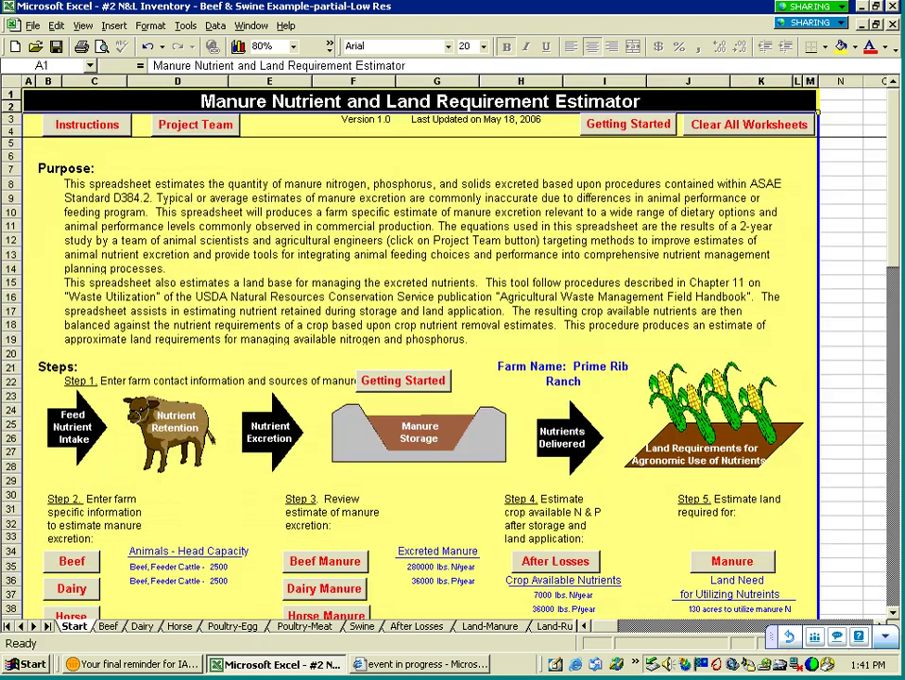
{"action": "left_click", "coordinate": [892, 613]}
{"action": "left_click", "coordinate": [893, 613]}
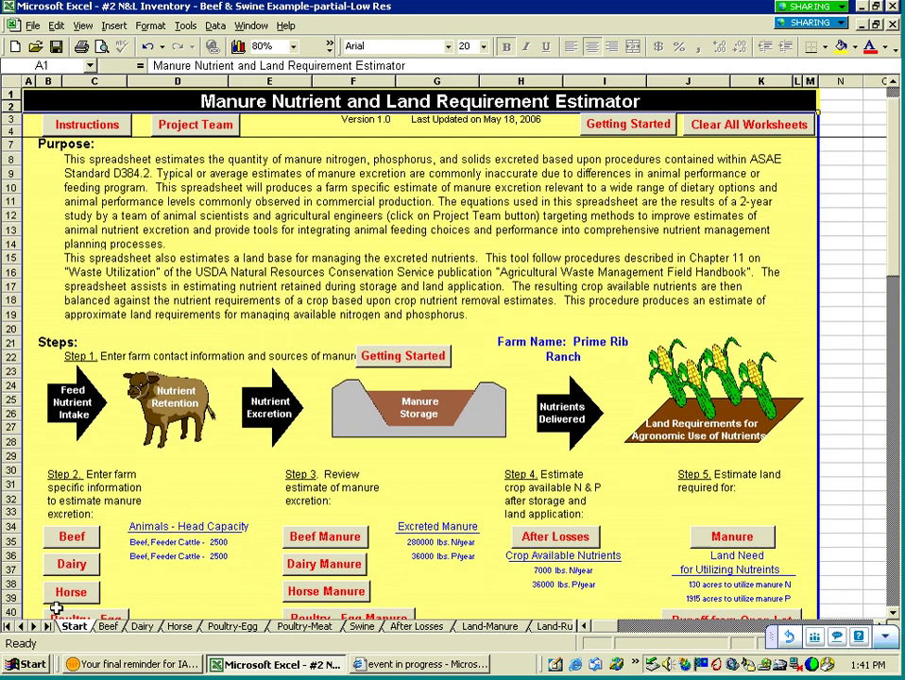
{"action": "left_click", "coordinate": [893, 614]}
{"action": "scroll", "coordinate": [893, 614], "scroll_direction": "down", "scroll_amount": 4}
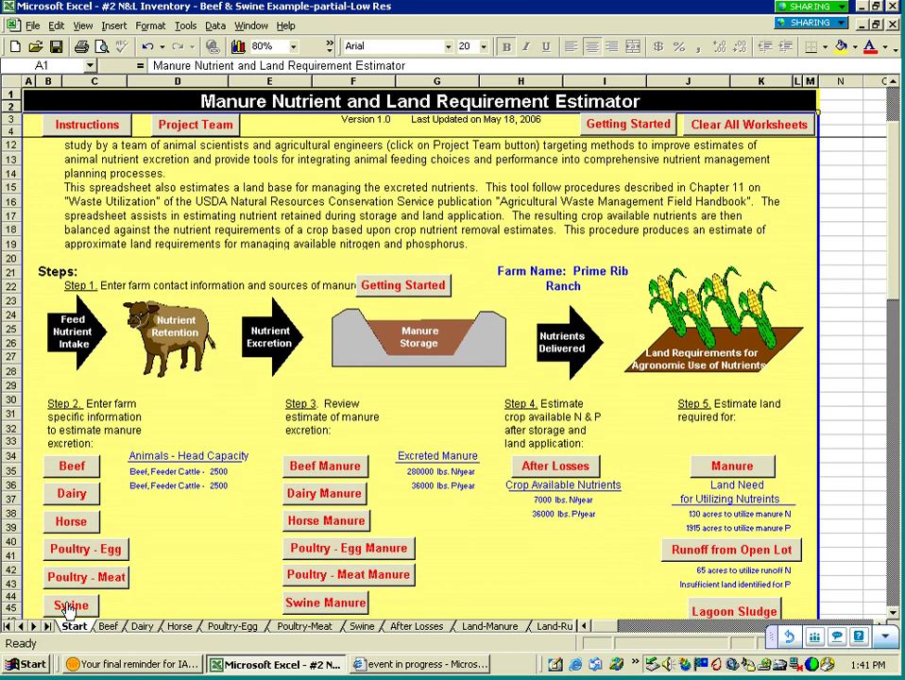
{"action": "left_click", "coordinate": [71, 606]}
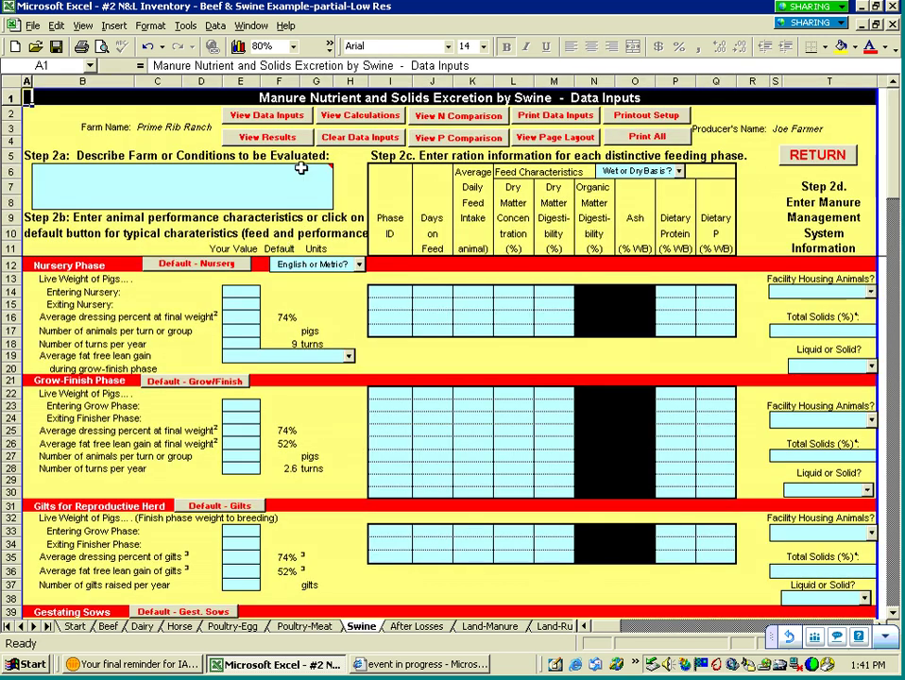
Fill the Grow-Finish Phase with its default values and assign Swine Finisher as the facility housing the animals.
{"action": "mouse_move", "coordinate": [296, 176]}
{"action": "left_click", "coordinate": [192, 386]}
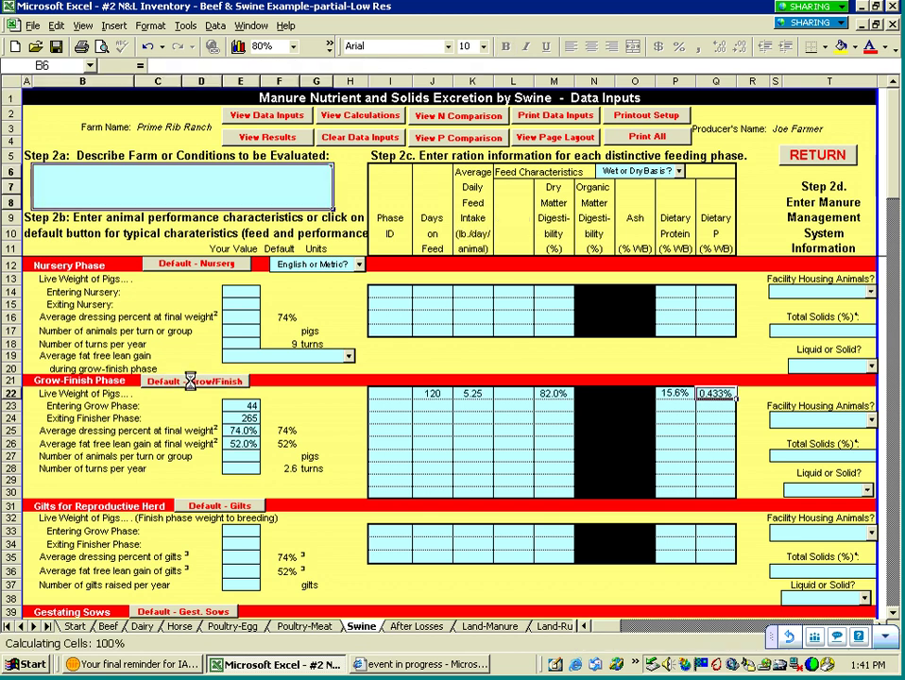
{"action": "left_click", "coordinate": [871, 424]}
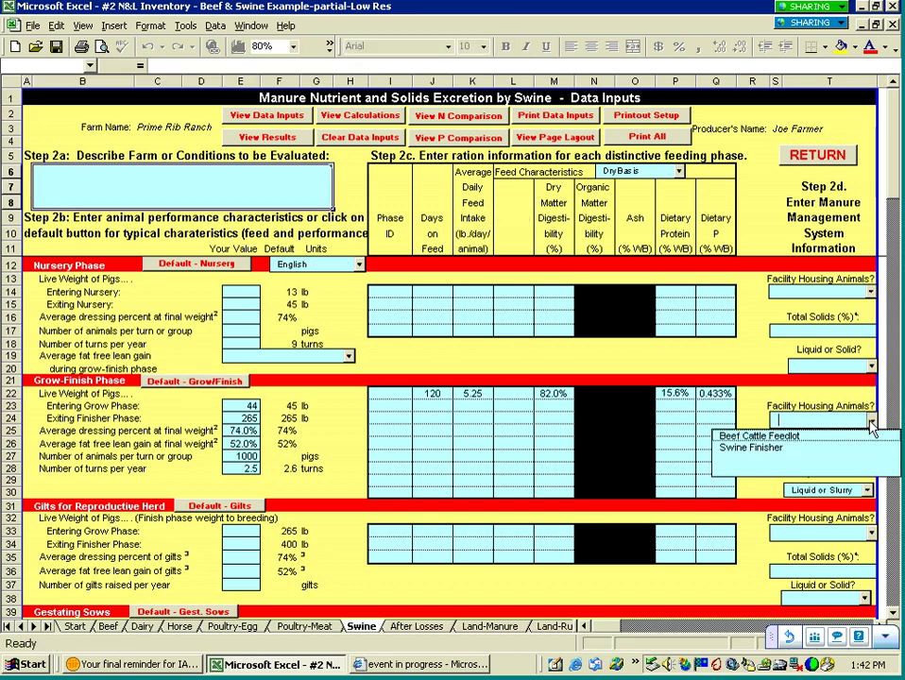
{"action": "left_click", "coordinate": [836, 449]}
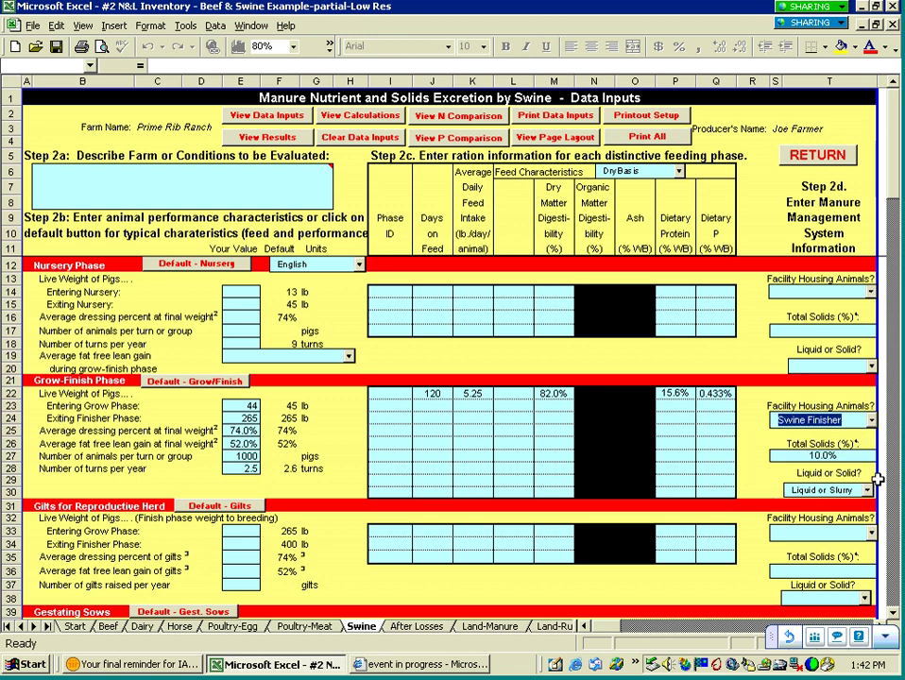
Check the Grow-Finish Phase's total solids input and its yearly manure volume in English units in the swine results.
{"action": "left_click", "coordinate": [852, 456]}
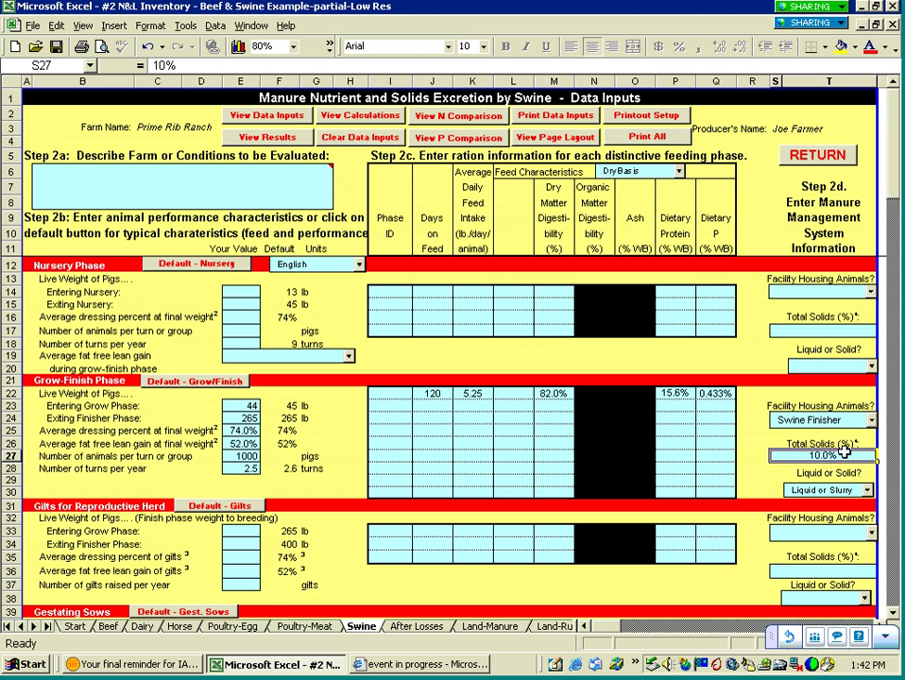
{"action": "left_click", "coordinate": [280, 139]}
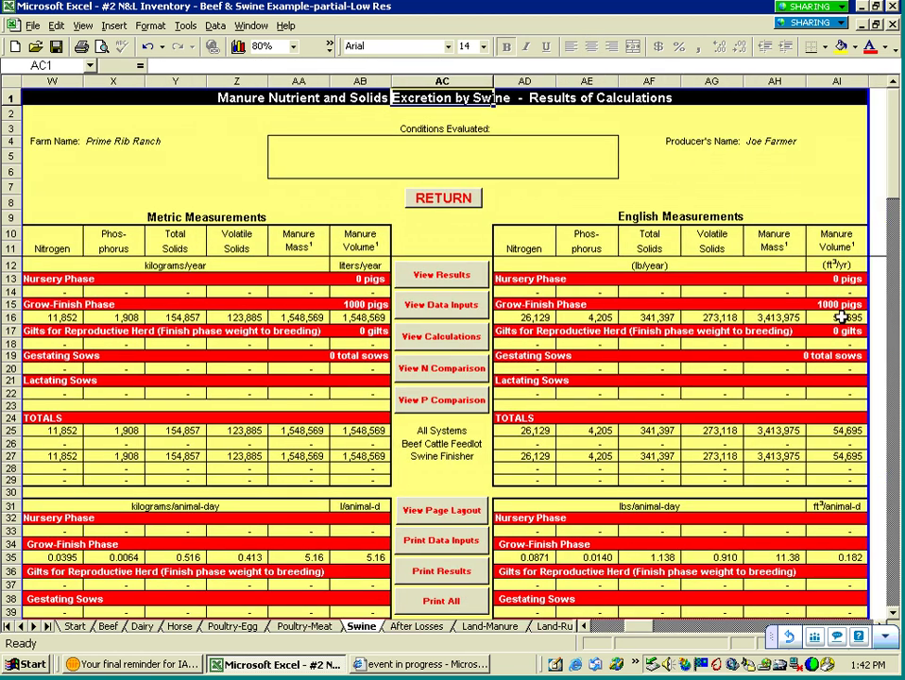
{"action": "left_click", "coordinate": [836, 317]}
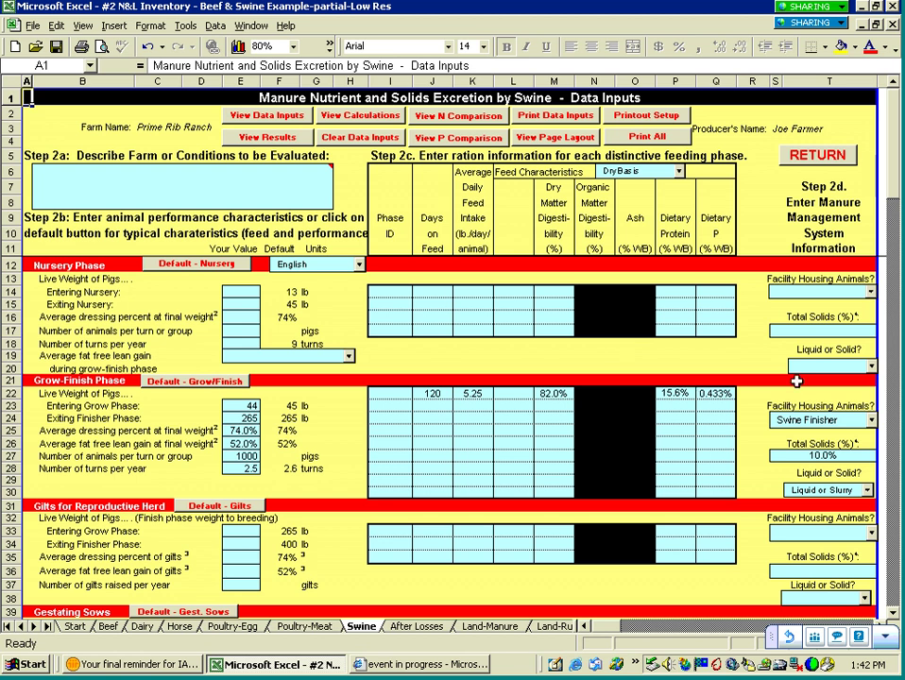
Set the Grow-Finish Phase's total solids to 4% in the swine data inputs.
{"action": "left_click", "coordinate": [812, 455]}
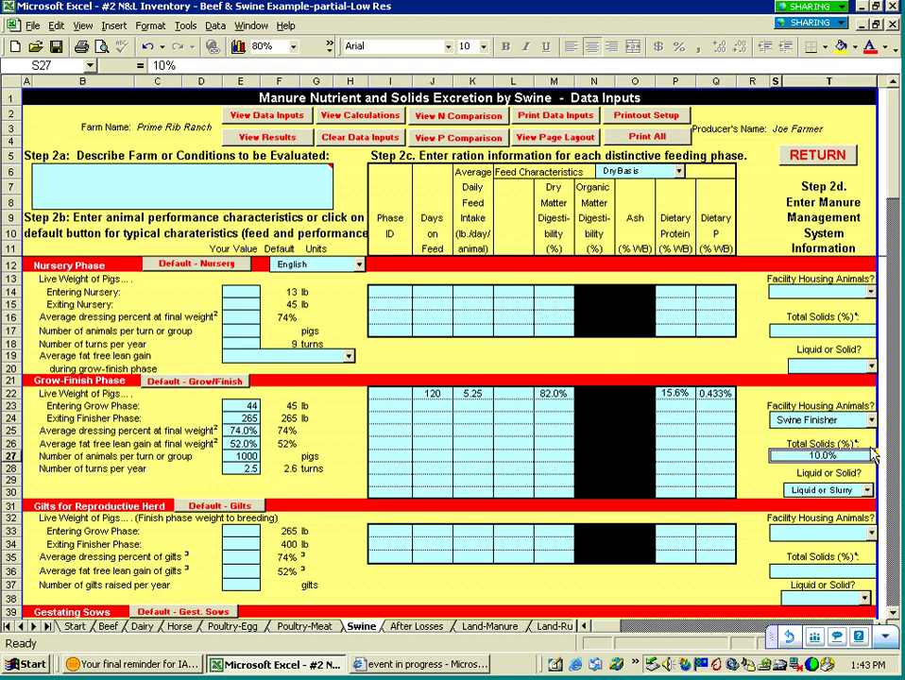
{"action": "type", "text": "4%"}
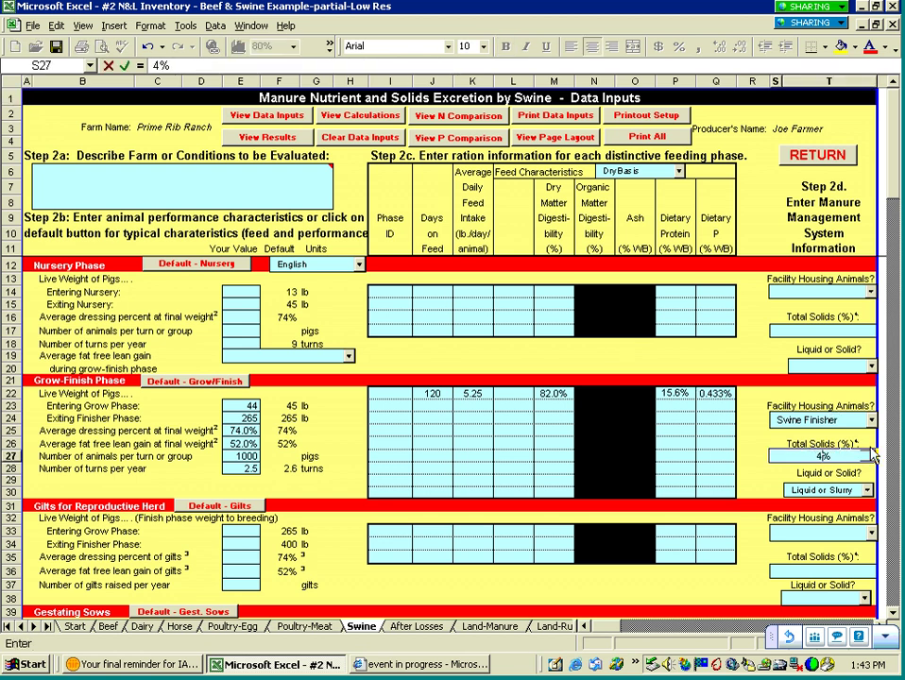
{"action": "key", "text": "Return"}
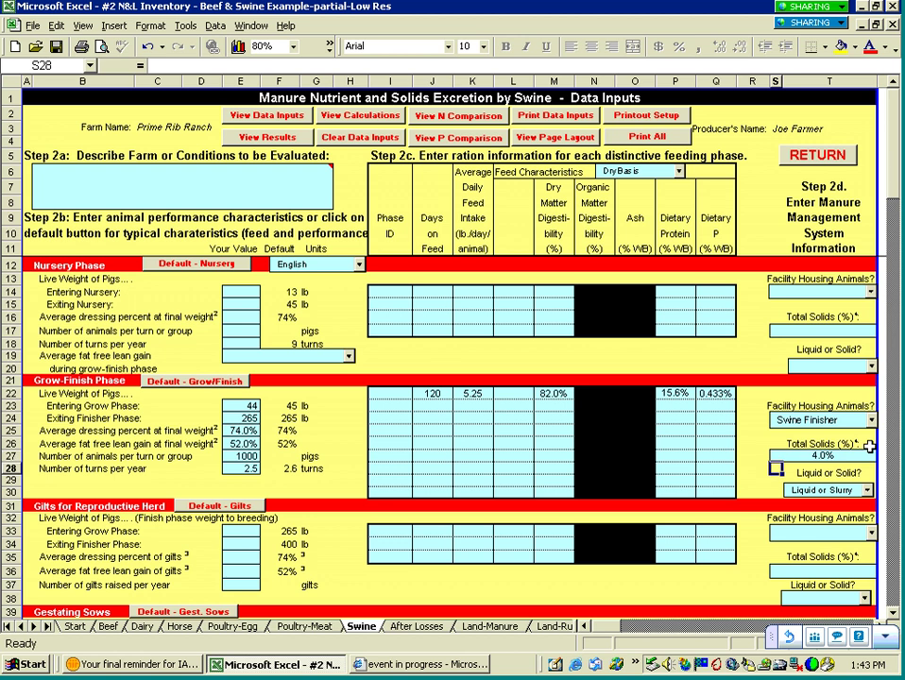
Review the Grow-Finish Phase's recalculated yearly manure volume in English units in the swine results.
{"action": "left_click", "coordinate": [281, 139]}
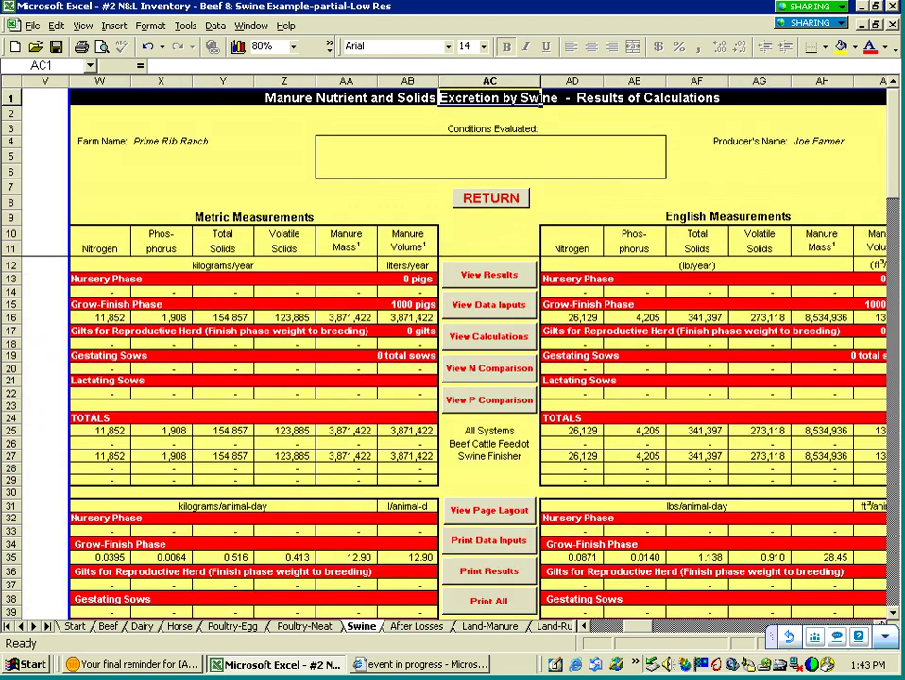
{"action": "left_click", "coordinate": [864, 331]}
{"action": "left_click", "coordinate": [853, 318], "text": "shift"}
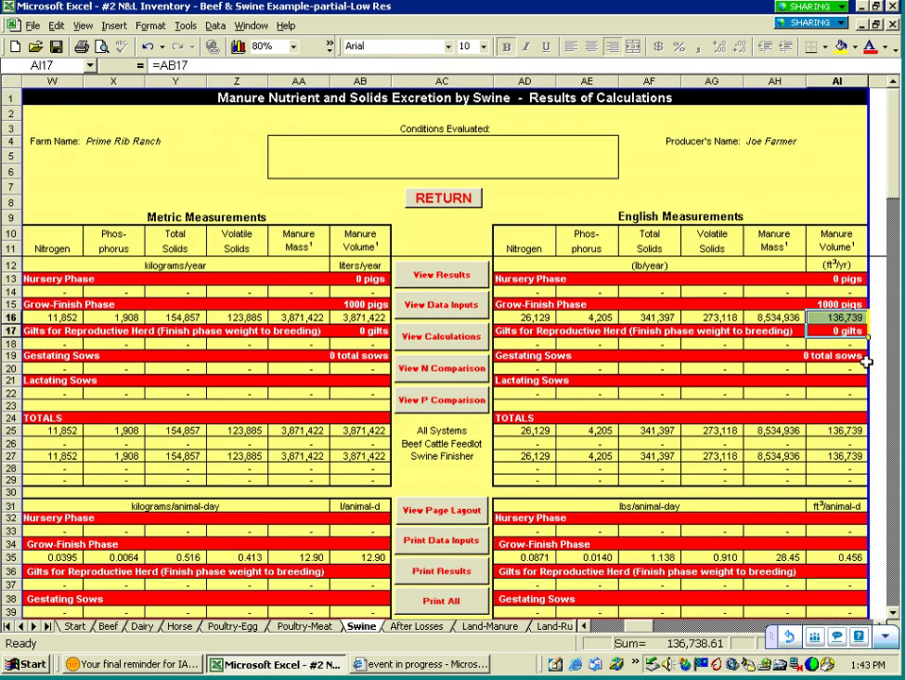
{"action": "left_click", "coordinate": [853, 318]}
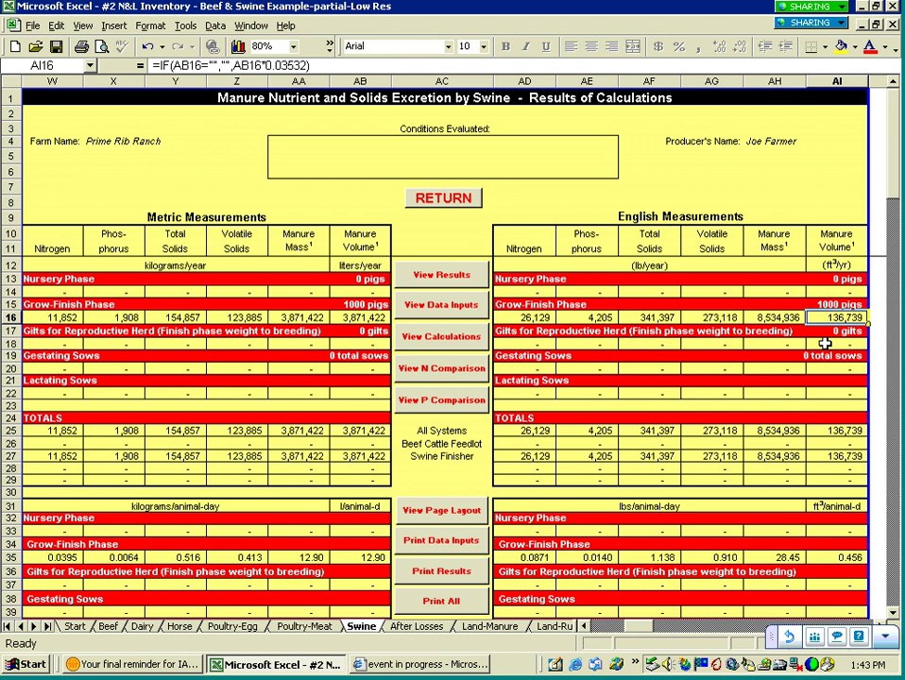
{"action": "left_click", "coordinate": [824, 343]}
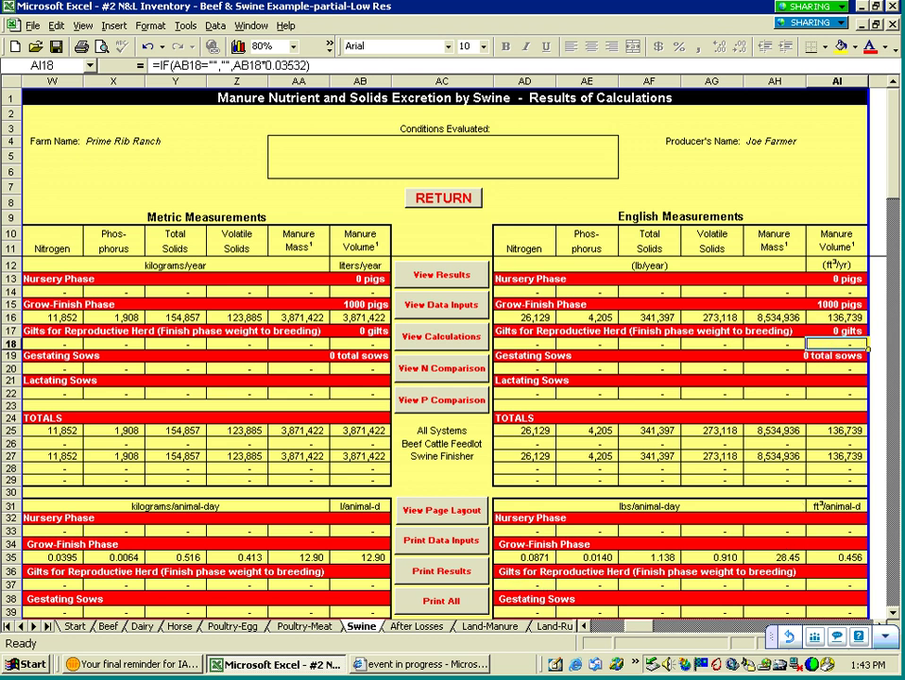
Go back to the swine data inputs and set the Grow-Finish Phase's number of animals per turn or group to 2000.
{"action": "left_click", "coordinate": [423, 305]}
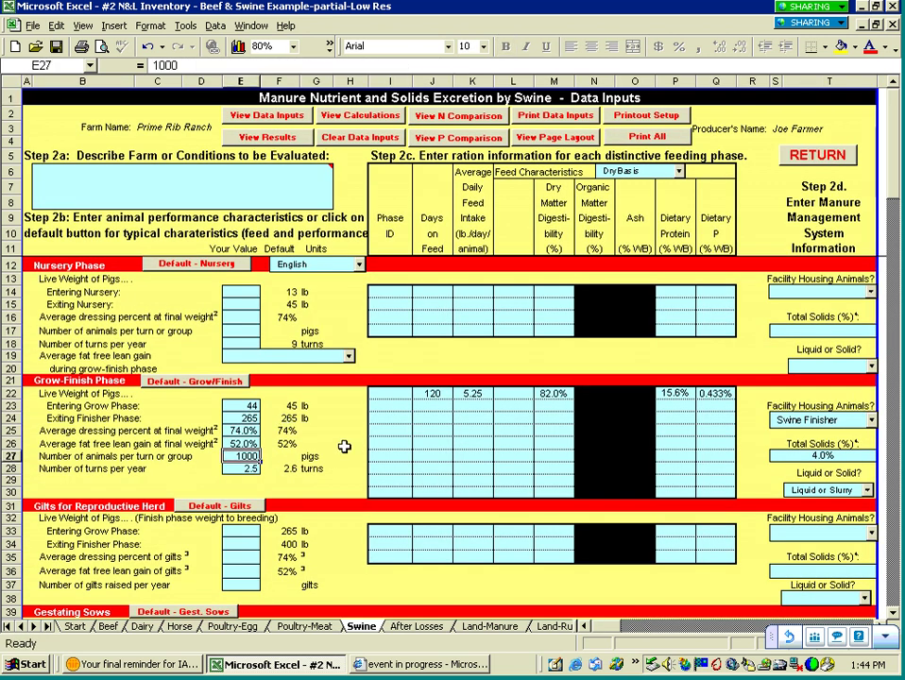
{"action": "type", "text": "2000"}
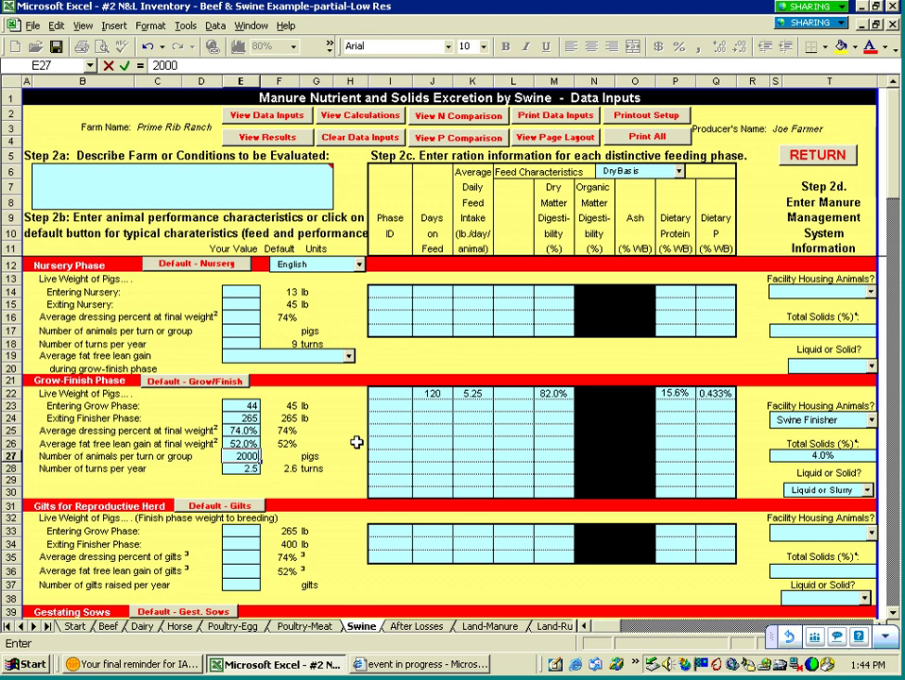
{"action": "key", "text": "Return"}
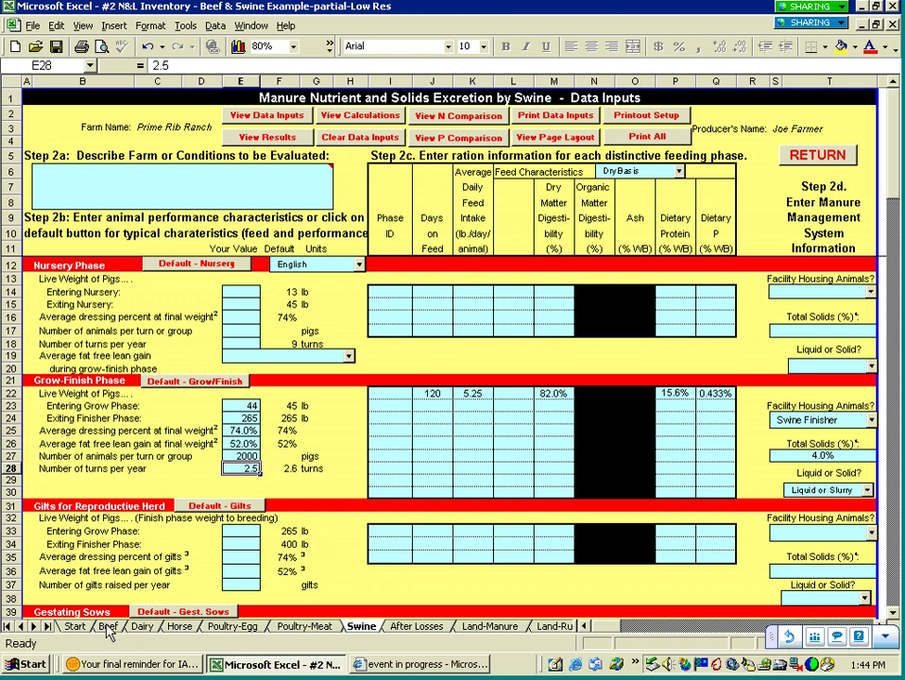
Return to the Start sheet and review the animal head capacities and the yearly nitrogen and phosphorus excreted.
{"action": "left_click", "coordinate": [850, 152]}
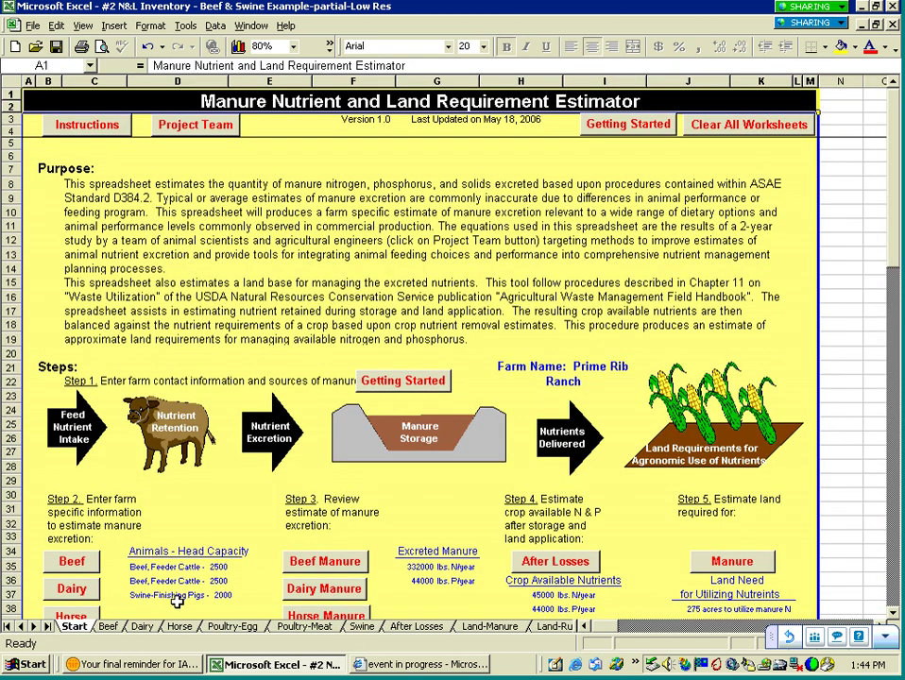
{"action": "left_click", "coordinate": [223, 581]}
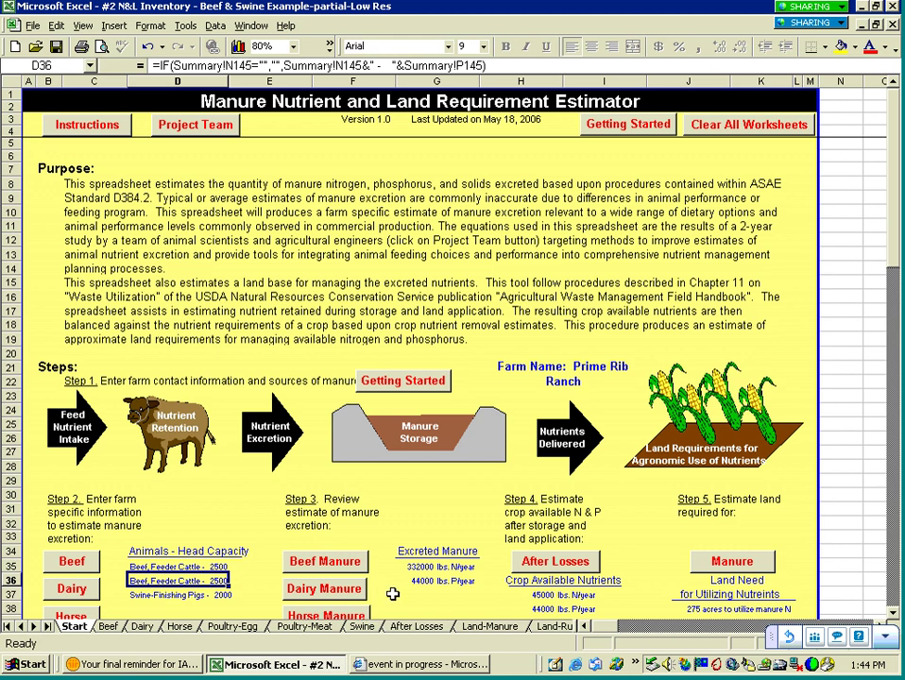
{"action": "left_click", "coordinate": [427, 567]}
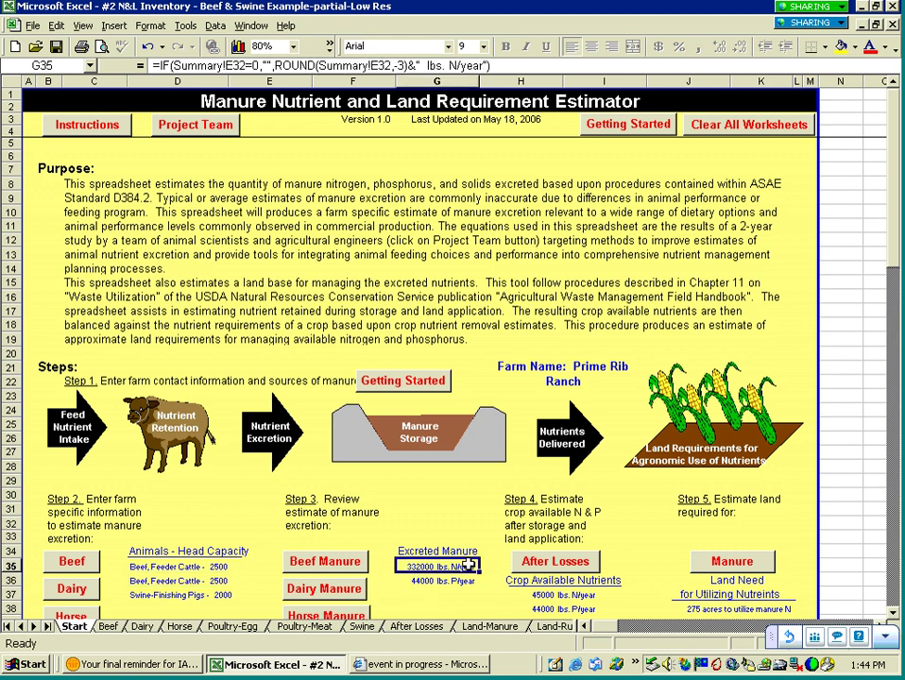
{"action": "left_click", "coordinate": [460, 583]}
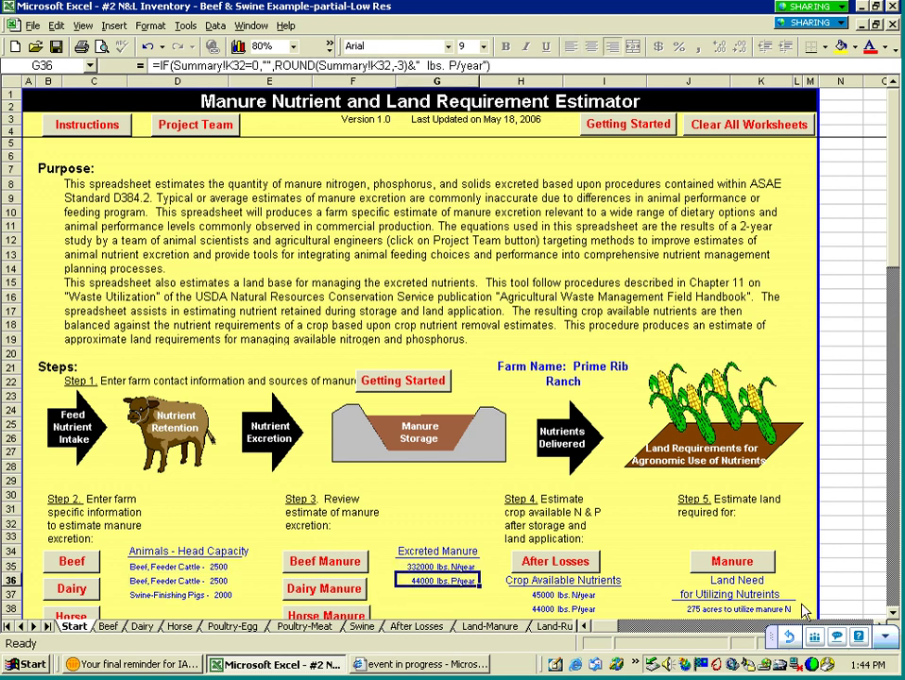
{"action": "left_click", "coordinate": [892, 616]}
{"action": "left_click", "coordinate": [892, 616]}
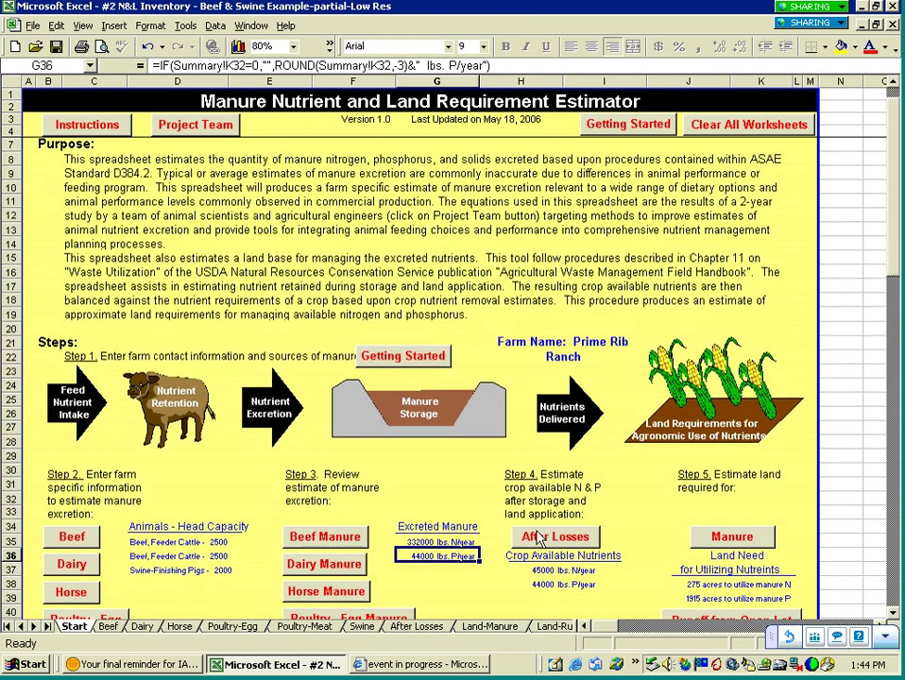
Open the After Losses sheet and examine the Beef Cattle Feedlot's manure system, excreted nitrogen, percent retained and amount retained in Table 1.
{"action": "left_click", "coordinate": [541, 548]}
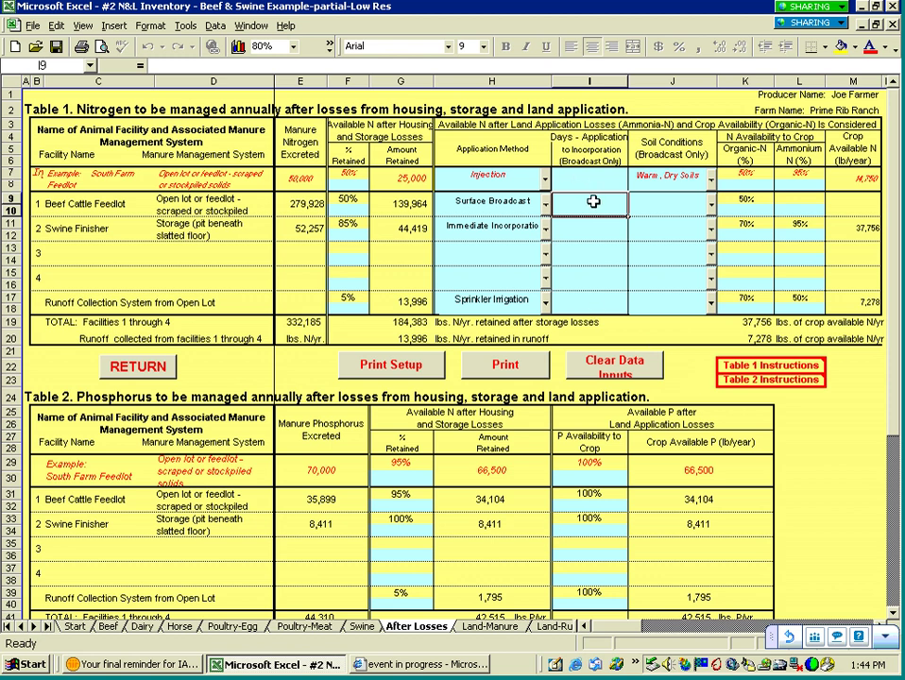
{"action": "left_click", "coordinate": [304, 203]}
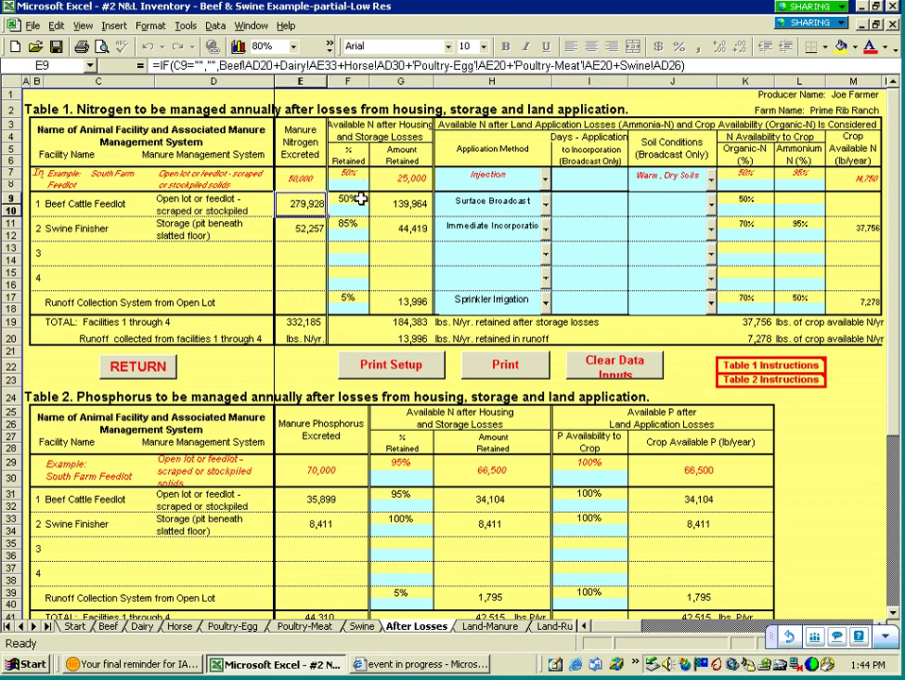
{"action": "left_click", "coordinate": [189, 208]}
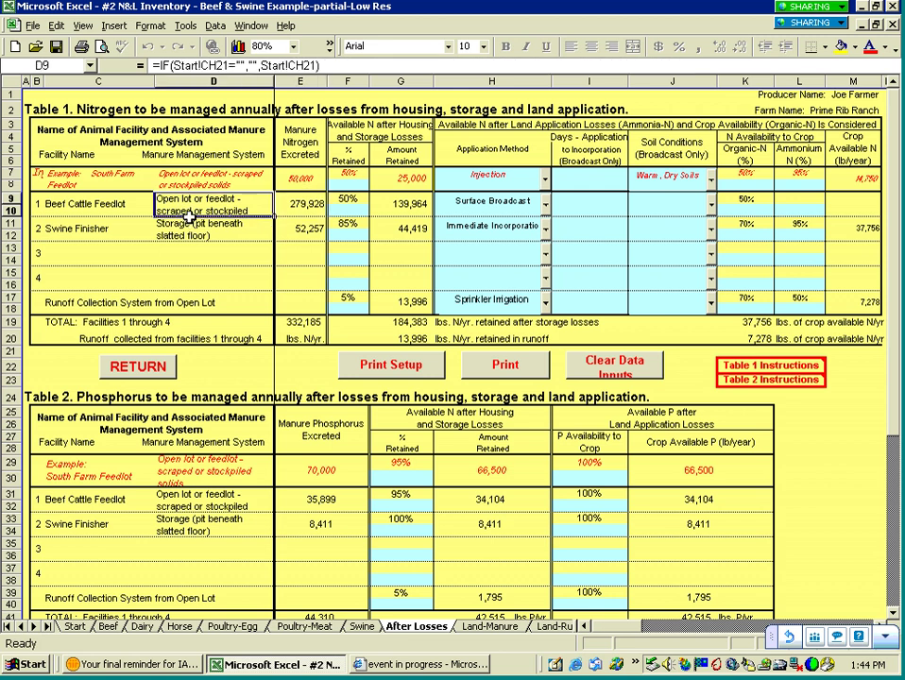
{"action": "left_click", "coordinate": [347, 199]}
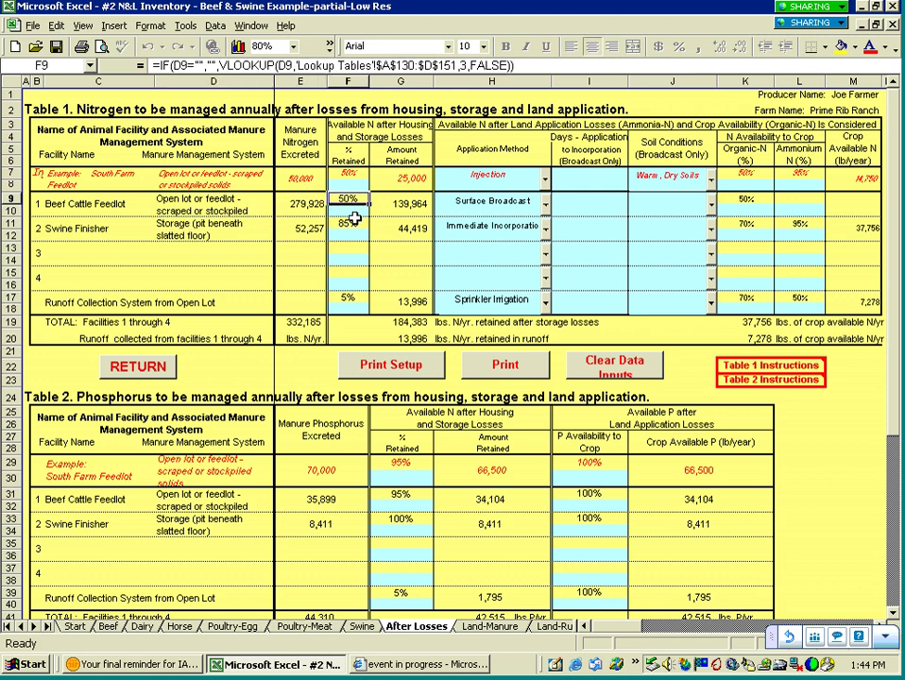
{"action": "left_click", "coordinate": [355, 211]}
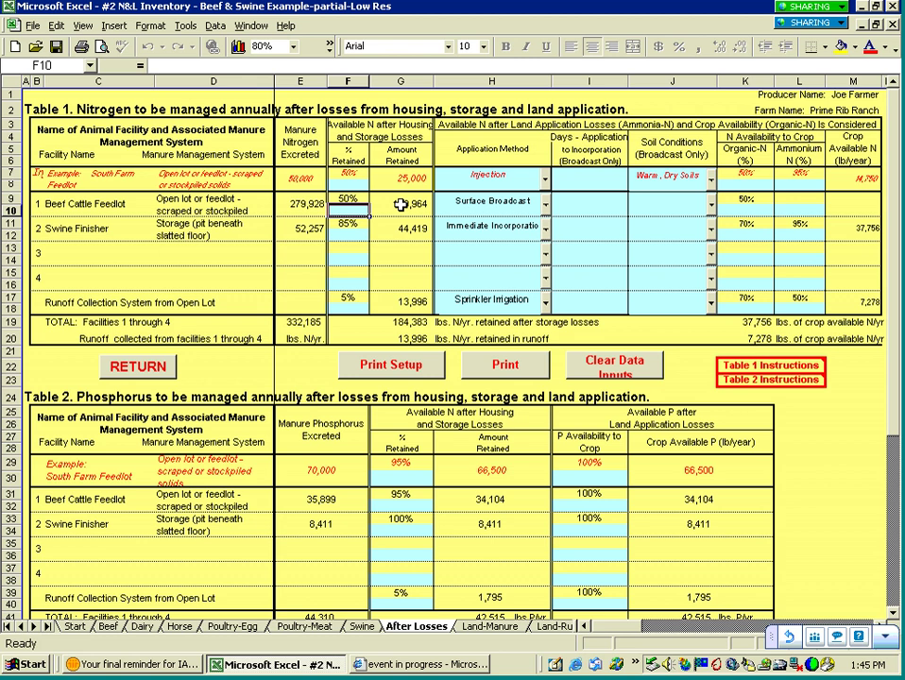
{"action": "left_click", "coordinate": [401, 204]}
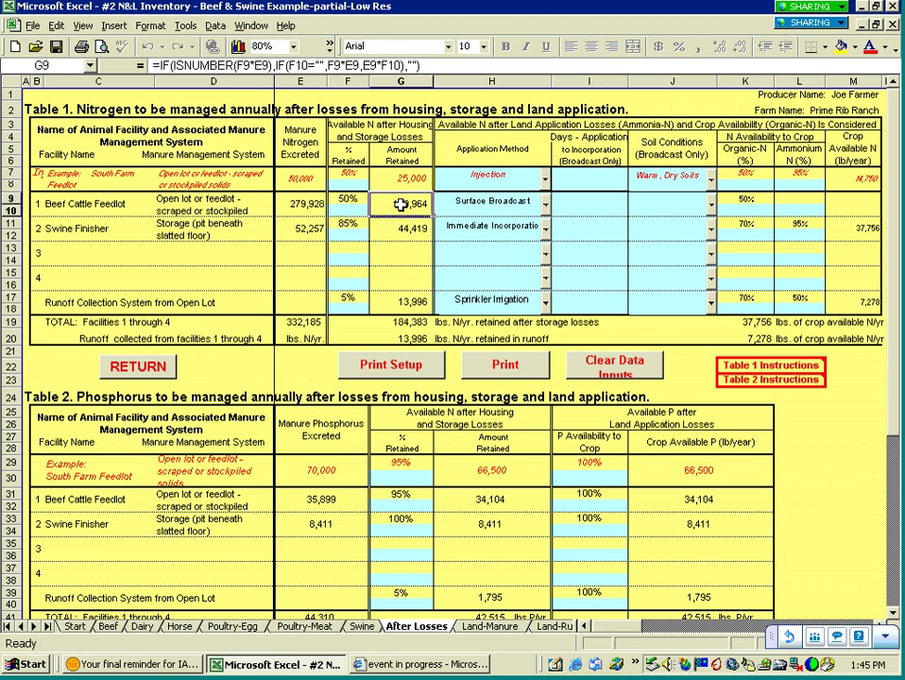
Choose Surface Broadcast as the Beef Cattle Feedlot's application method and check the Swine Finisher's incorporation and nitrogen availability entries in Table 1.
{"action": "left_click", "coordinate": [546, 204]}
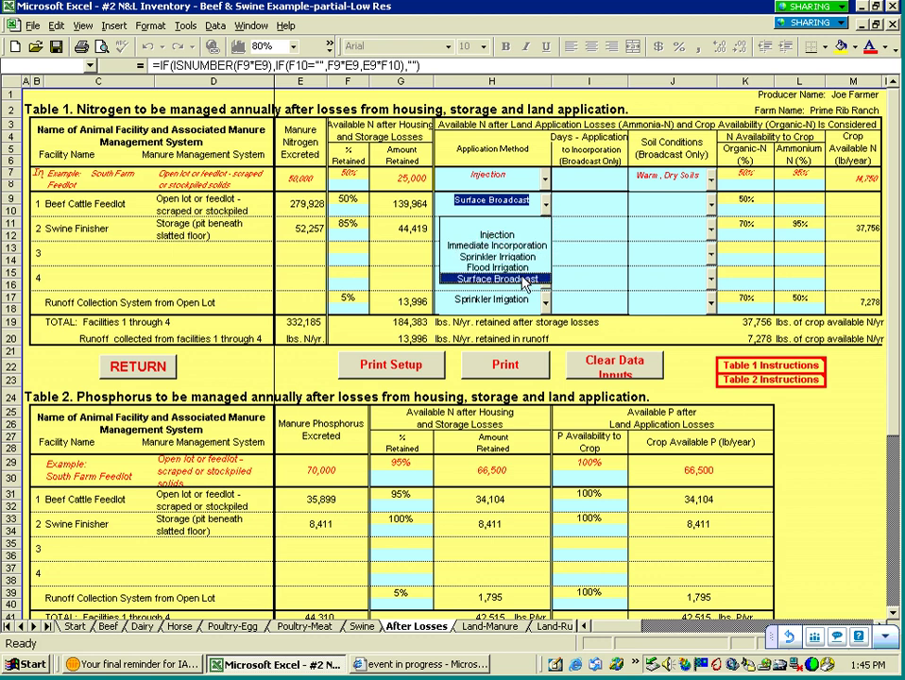
{"action": "left_click", "coordinate": [525, 280]}
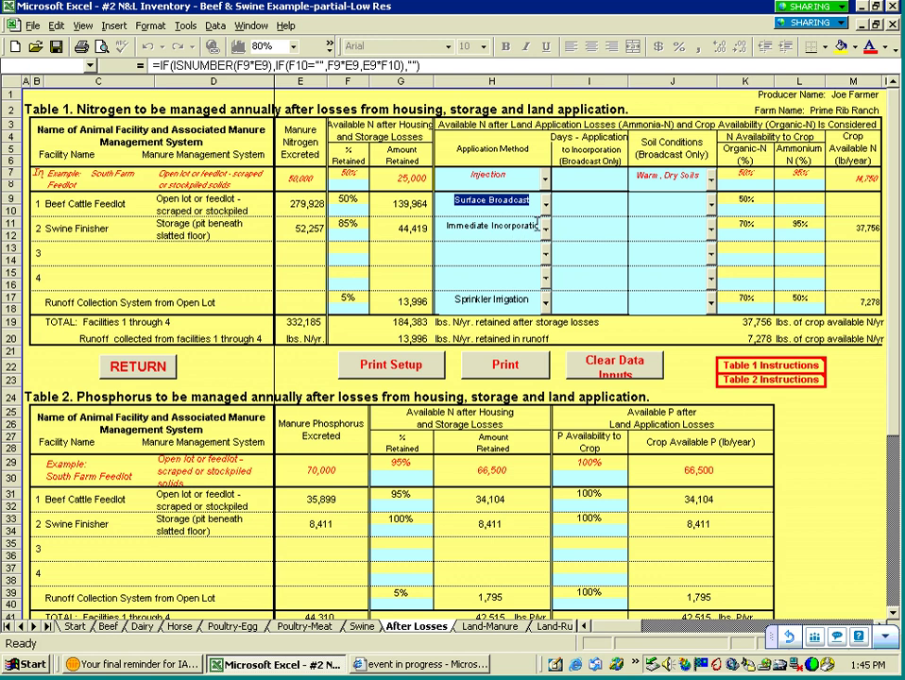
{"action": "left_click", "coordinate": [570, 227]}
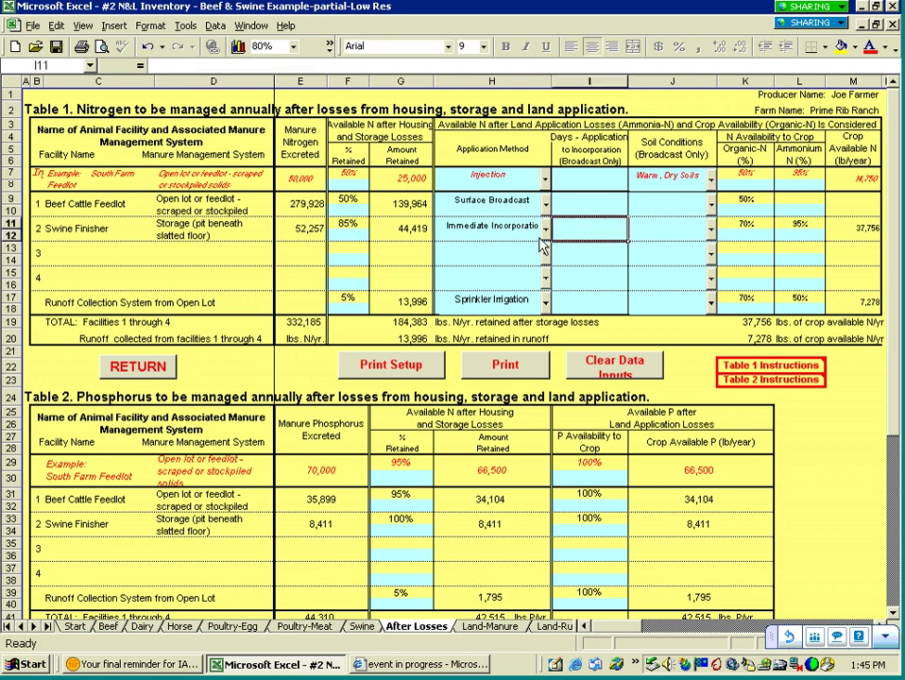
{"action": "left_click", "coordinate": [756, 223]}
{"action": "left_click", "coordinate": [798, 225]}
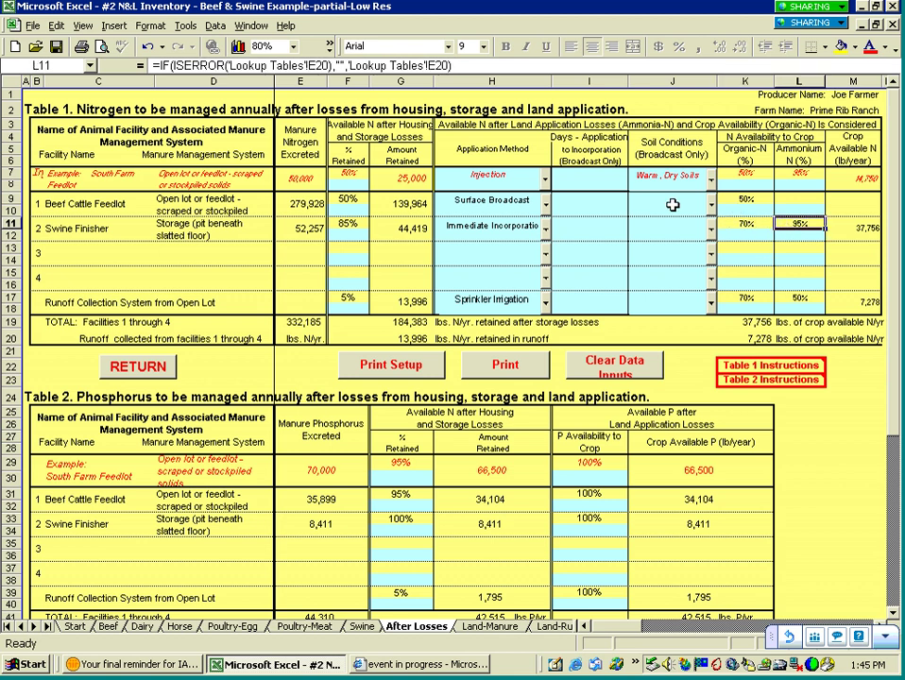
Set the Beef Cattle Feedlot's days to incorporation to 90 with Cool Soils, and check its nitrogen availability and crop available nitrogen.
{"action": "left_click", "coordinate": [598, 205]}
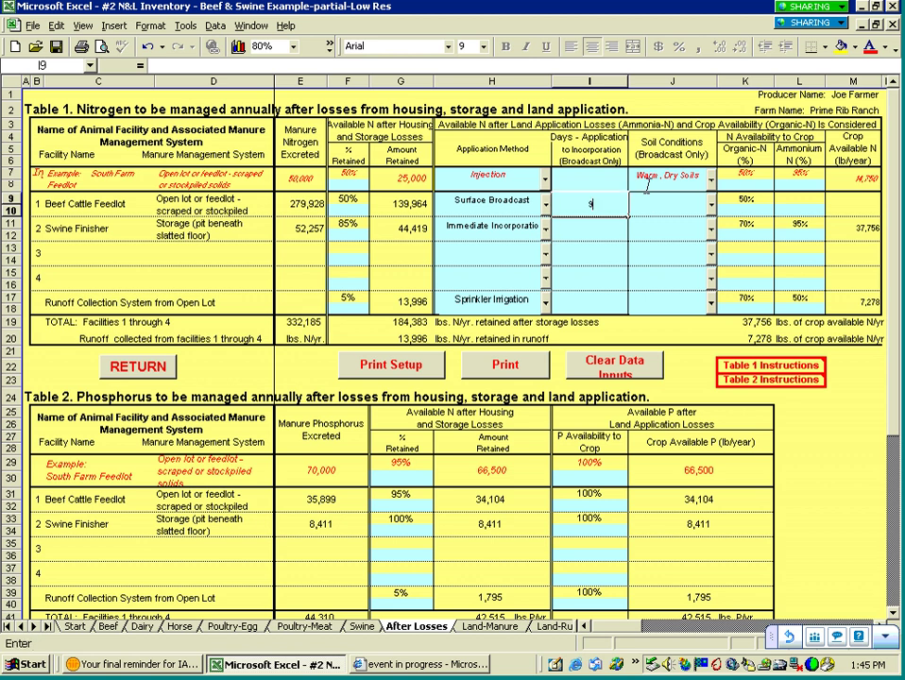
{"action": "type", "text": "9"}
{"action": "key", "text": "Return"}
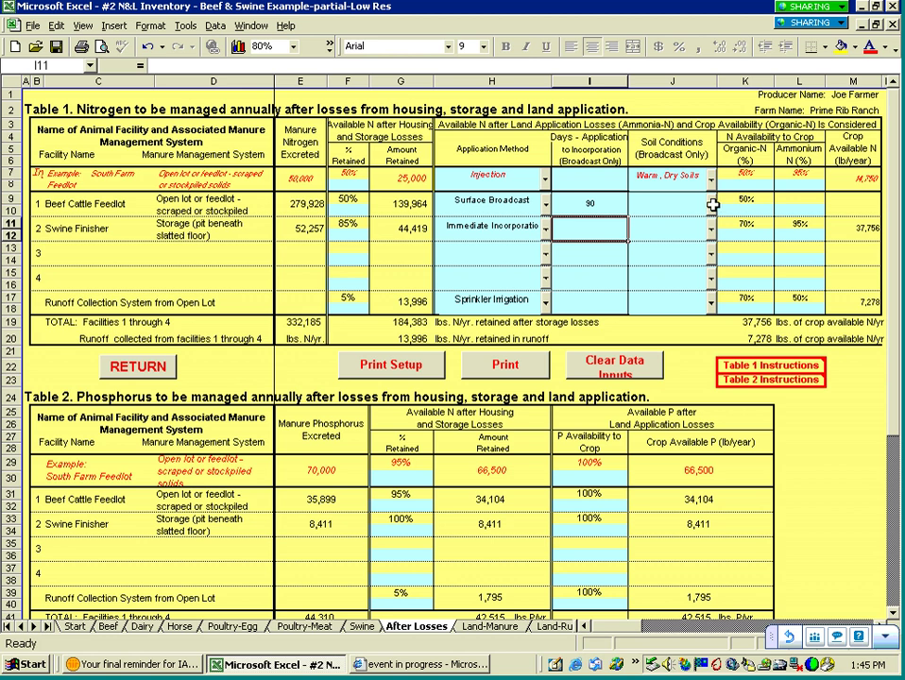
{"action": "left_click", "coordinate": [712, 206]}
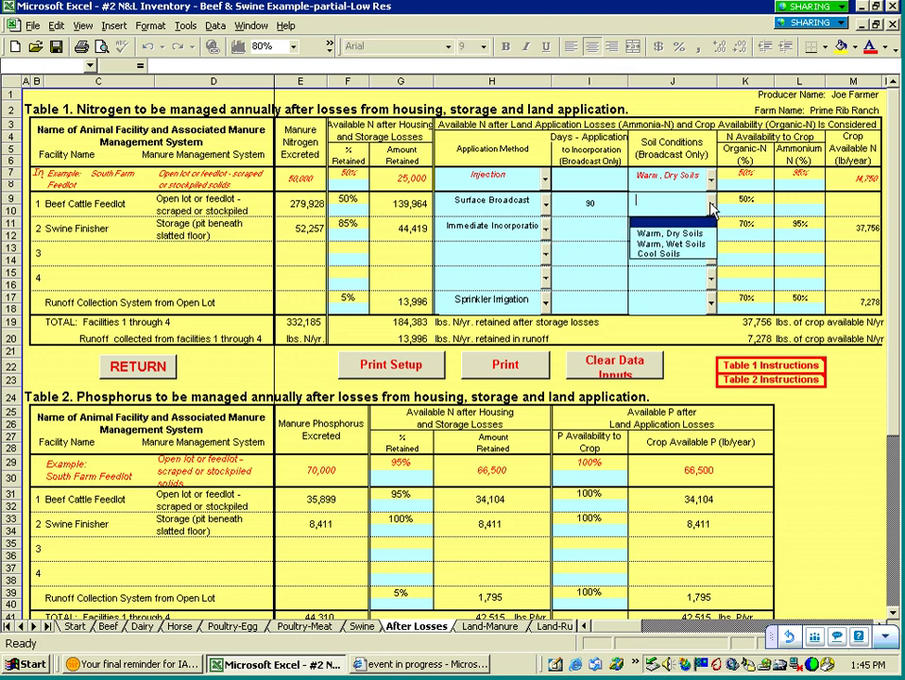
{"action": "left_click", "coordinate": [688, 255]}
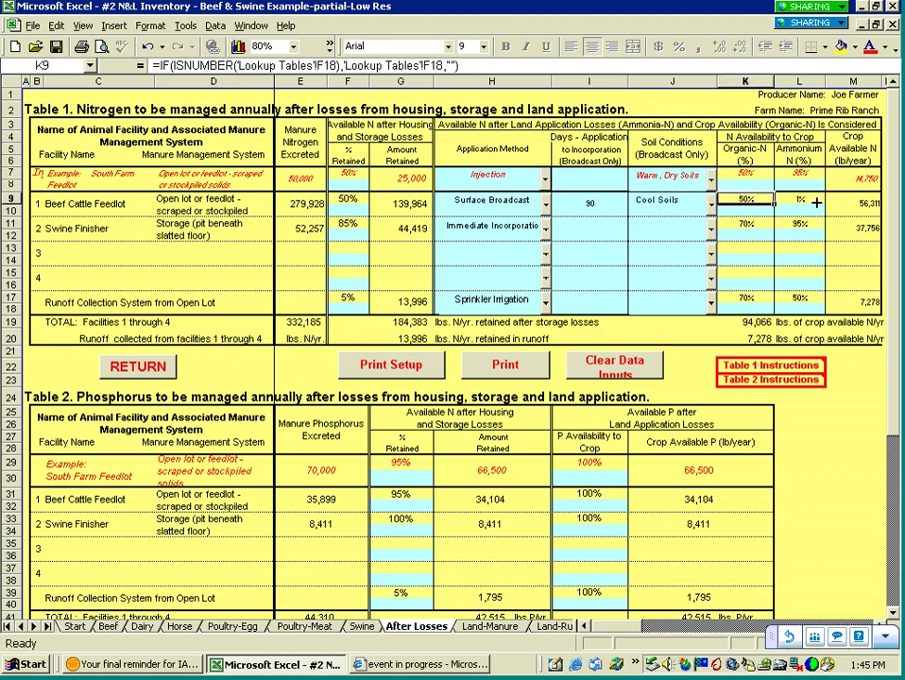
{"action": "left_click", "coordinate": [812, 201]}
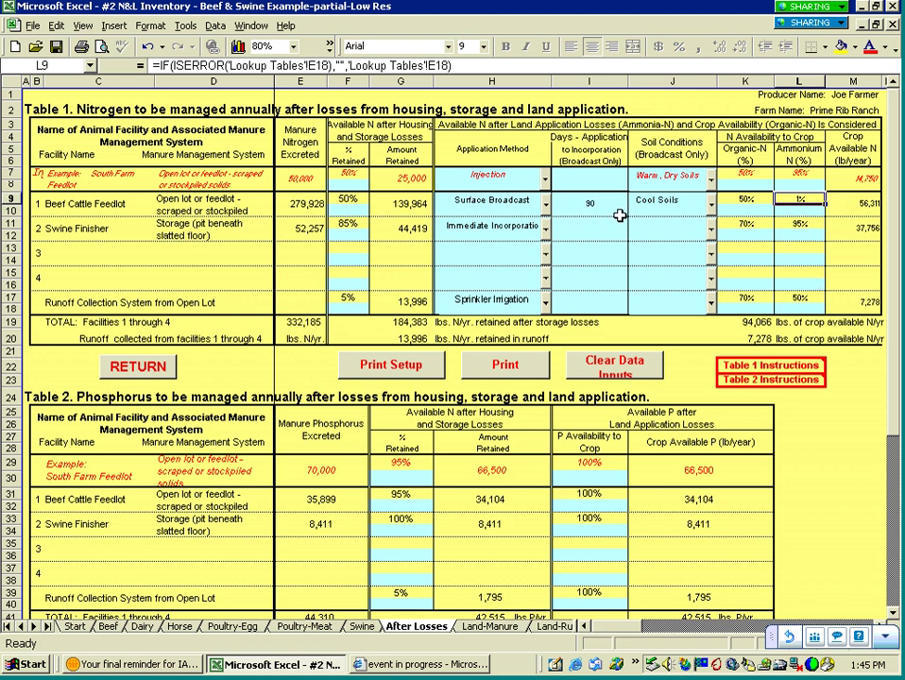
{"action": "left_click", "coordinate": [864, 210]}
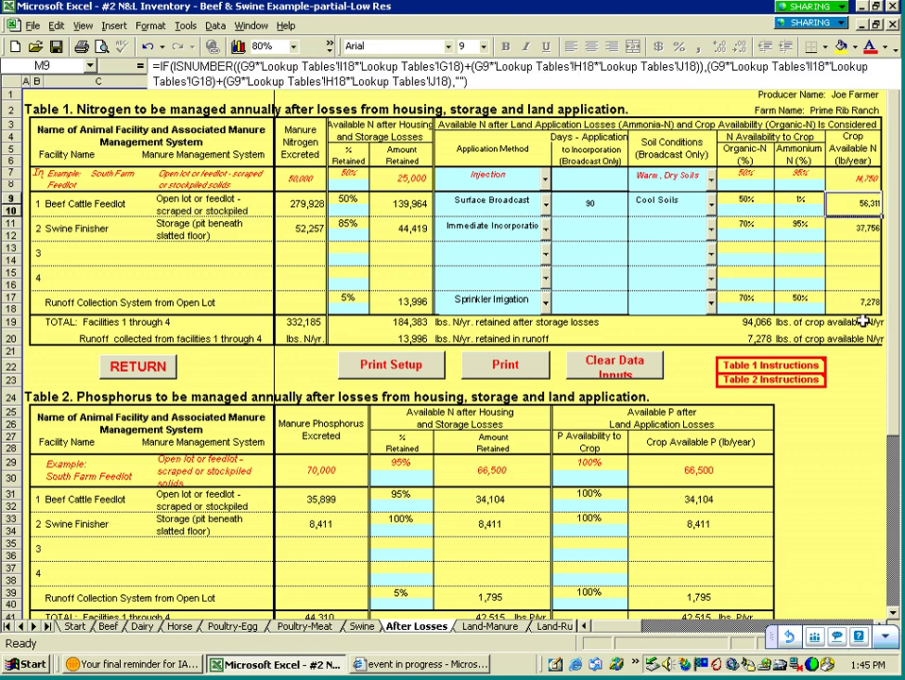
Look over Table 1 for nitrogen, Table 2 for phosphorus and Table 3 for phosphorus in lagoon sludge.
{"action": "left_click", "coordinate": [25, 109]}
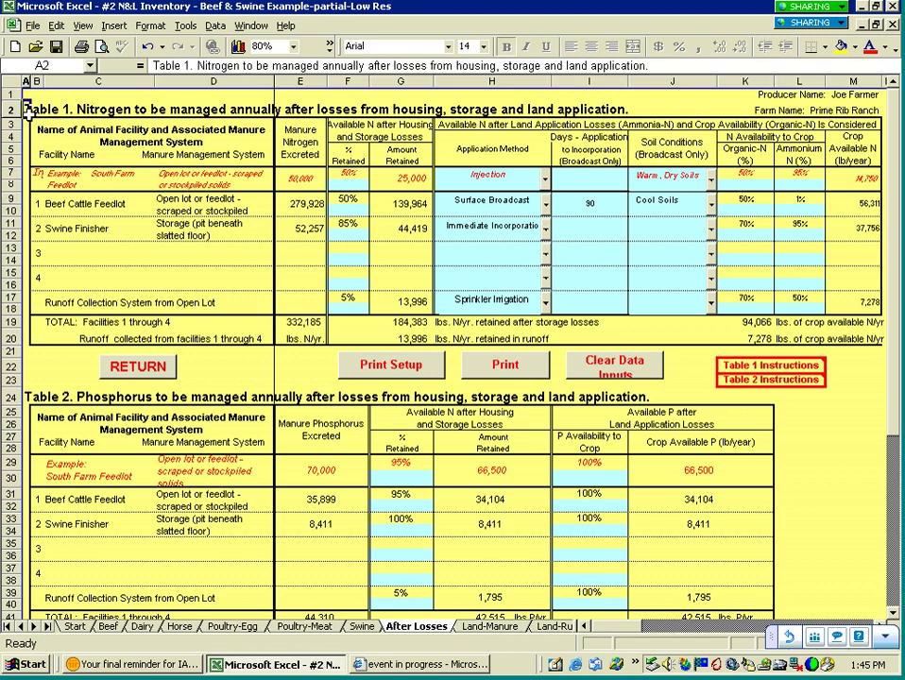
{"action": "left_click", "coordinate": [57, 108]}
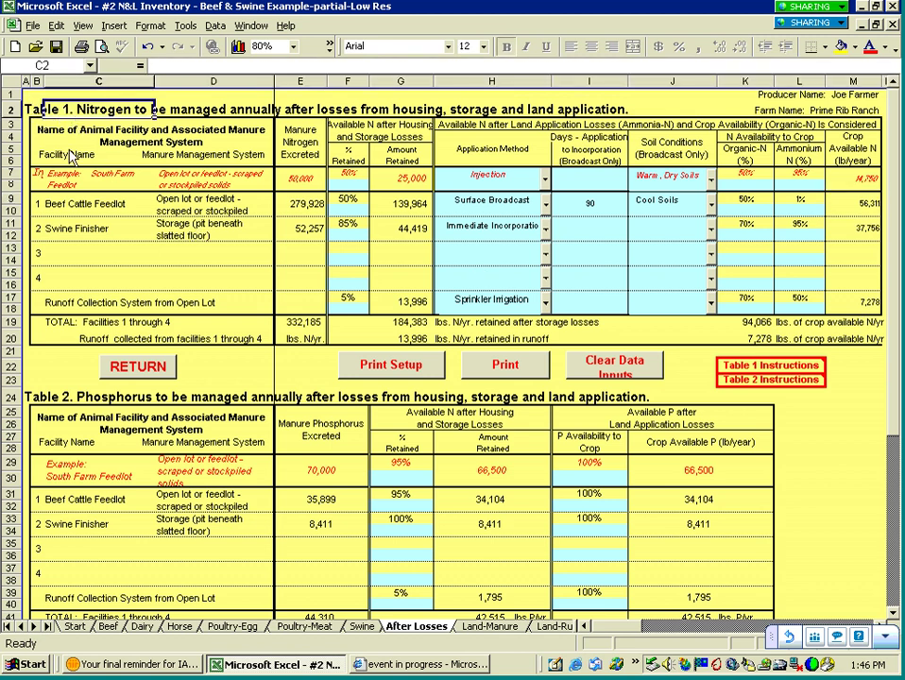
{"action": "left_click", "coordinate": [95, 395]}
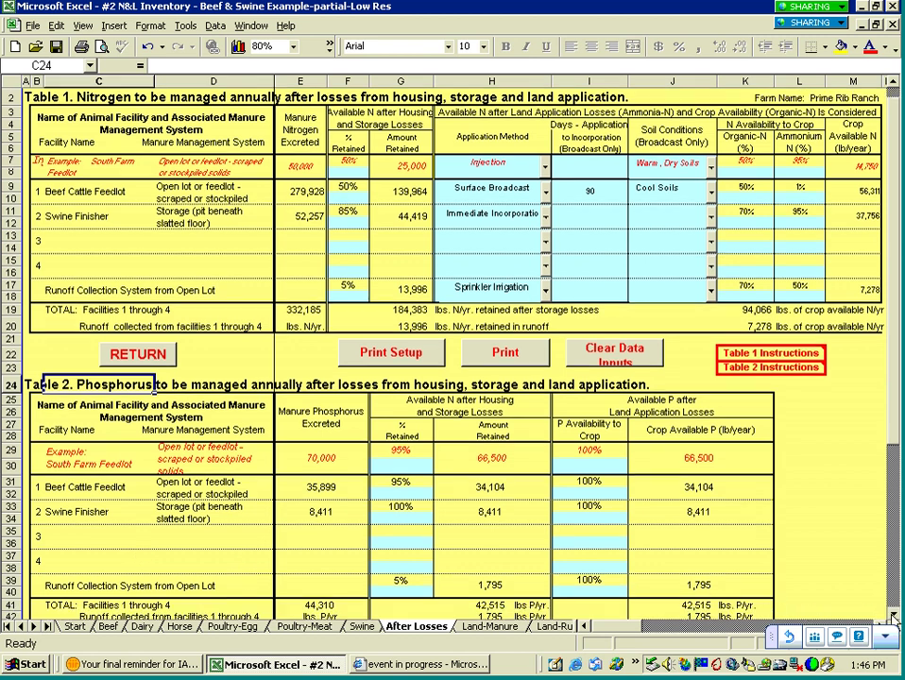
{"action": "left_click_drag", "start_coordinate": [892, 615], "coordinate": [891, 615]}
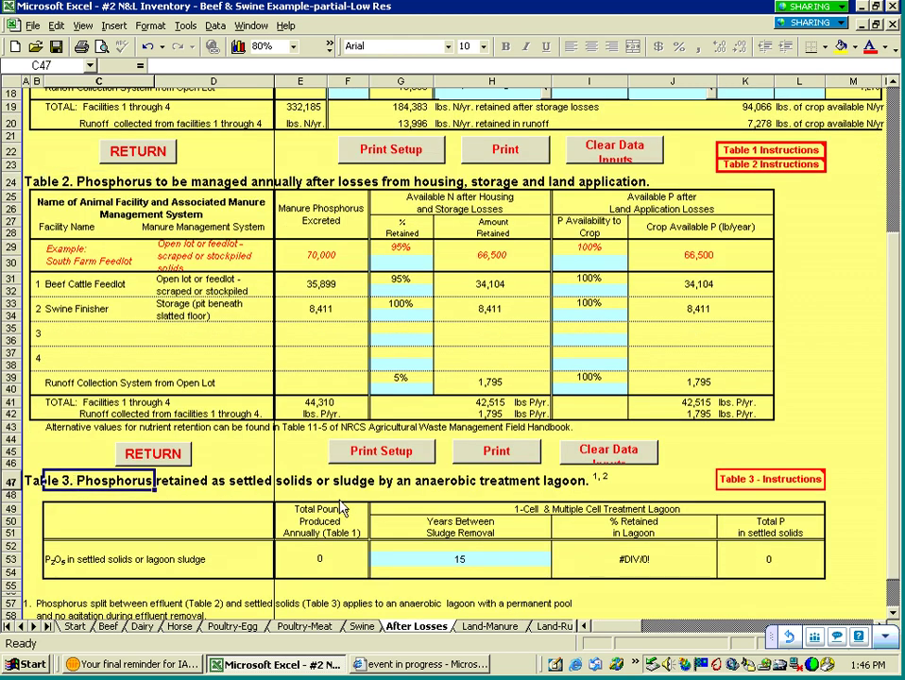
{"action": "left_click_drag", "start_coordinate": [888, 416], "coordinate": [899, 255]}
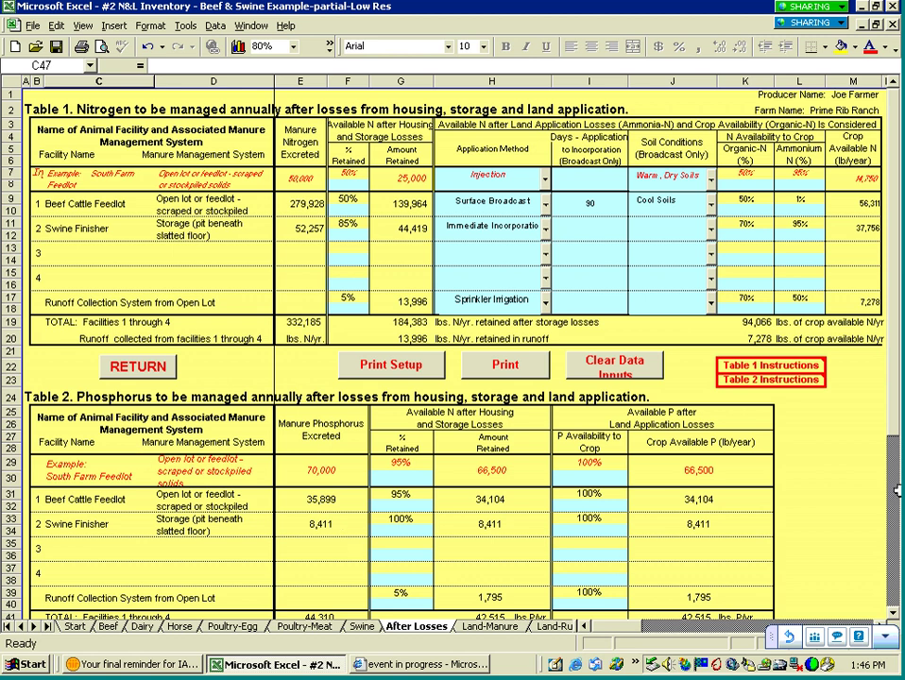
Review the facility and runoff totals of crop available nitrogen in Table 1 and phosphorus in Table 2.
{"action": "left_click_drag", "start_coordinate": [751, 338], "coordinate": [751, 324]}
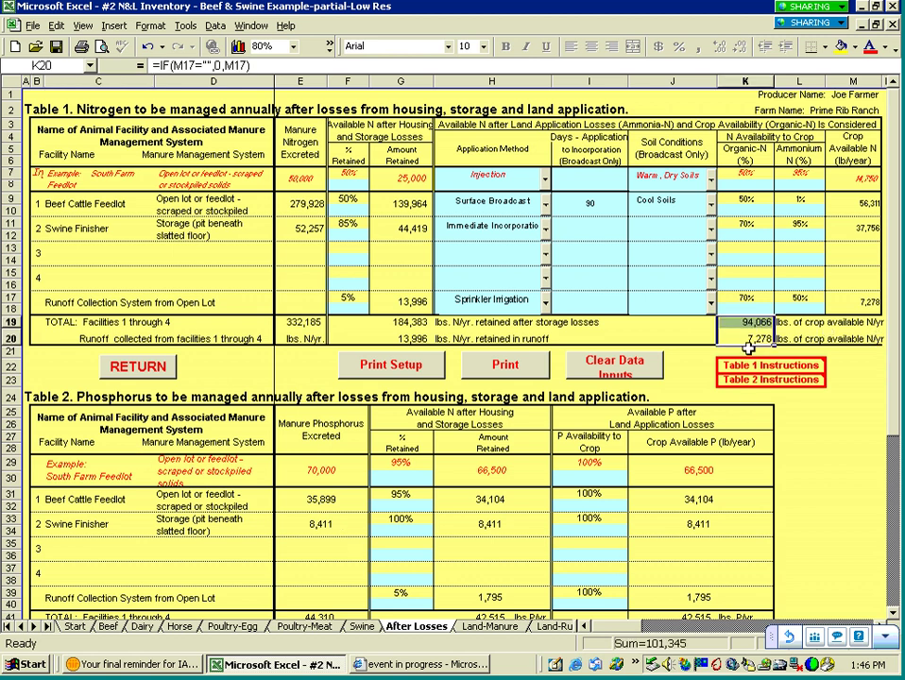
{"action": "left_click", "coordinate": [749, 324]}
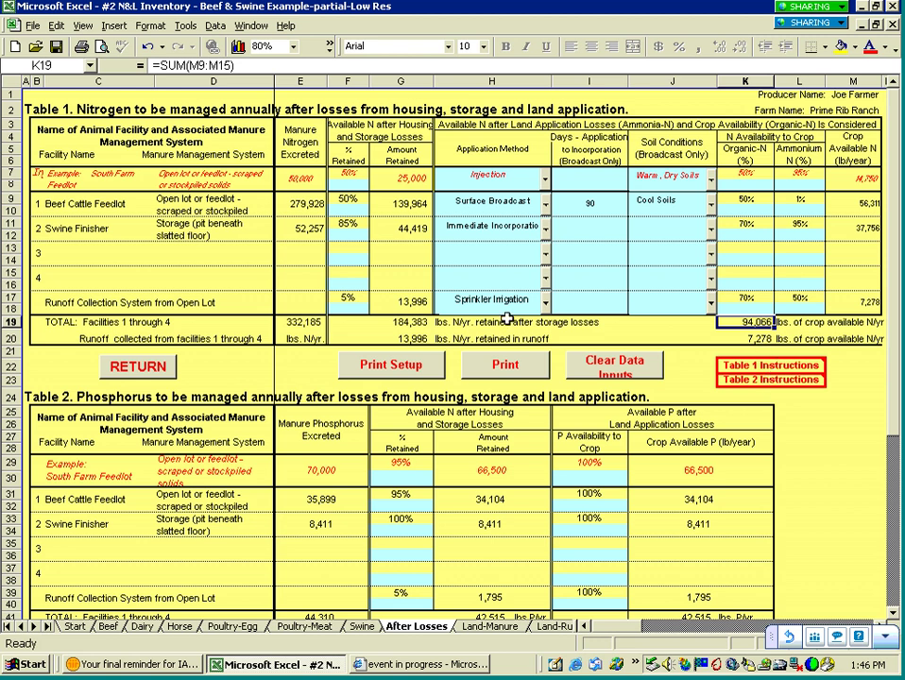
{"action": "left_click", "coordinate": [753, 339]}
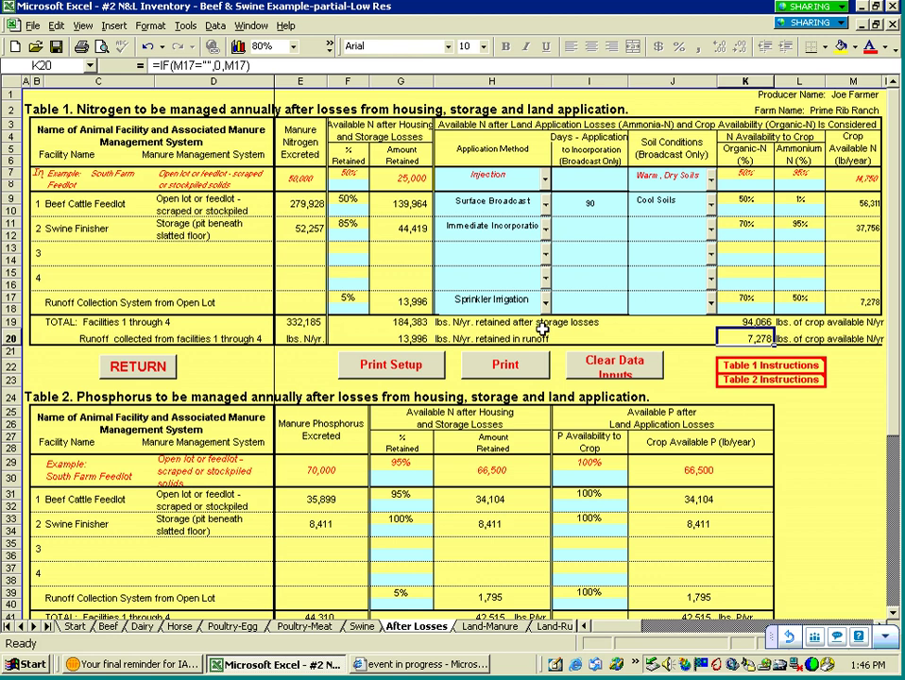
{"action": "left_click", "coordinate": [892, 615]}
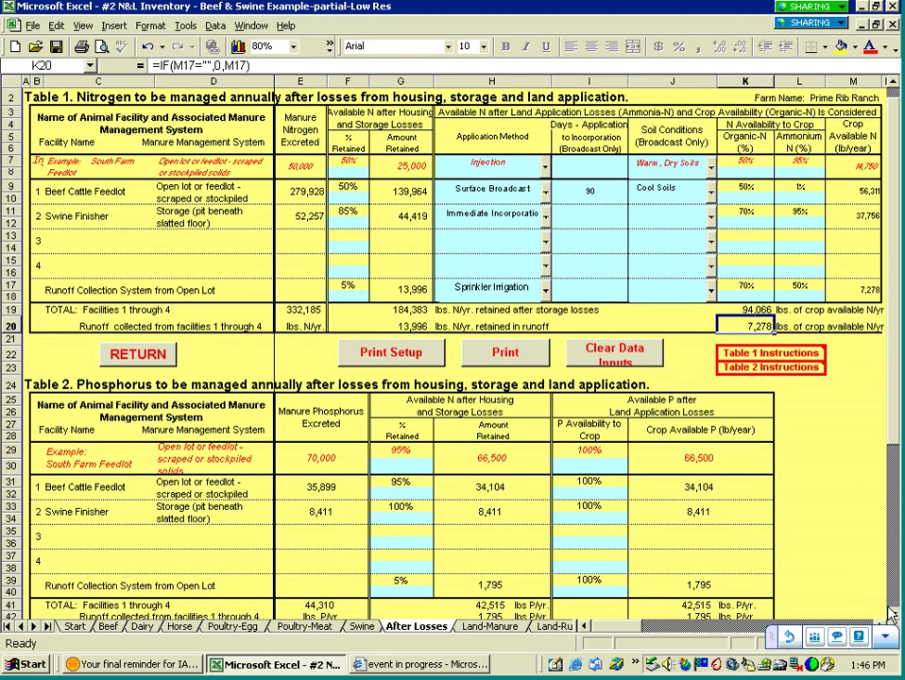
{"action": "left_click", "coordinate": [893, 615]}
{"action": "left_click", "coordinate": [893, 615]}
{"action": "left_click", "coordinate": [685, 553]}
{"action": "left_click", "coordinate": [694, 562]}
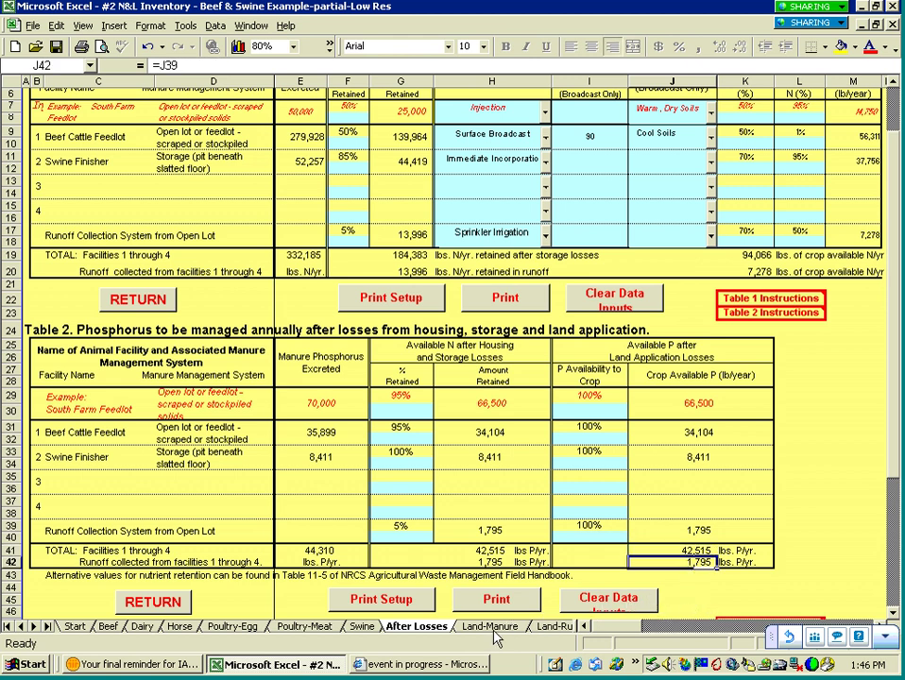
Return to the Start sheet and review the yearly crop available nitrogen and phosphorus under Step 4.
{"action": "left_click", "coordinate": [133, 603]}
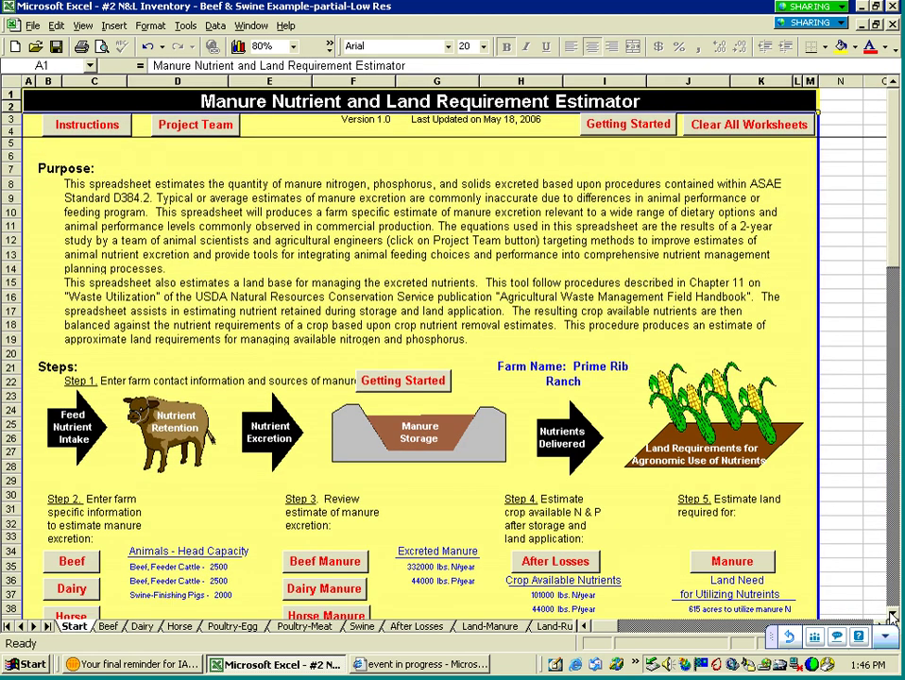
{"action": "scroll", "coordinate": [552, 430], "scroll_direction": "down", "scroll_amount": 4}
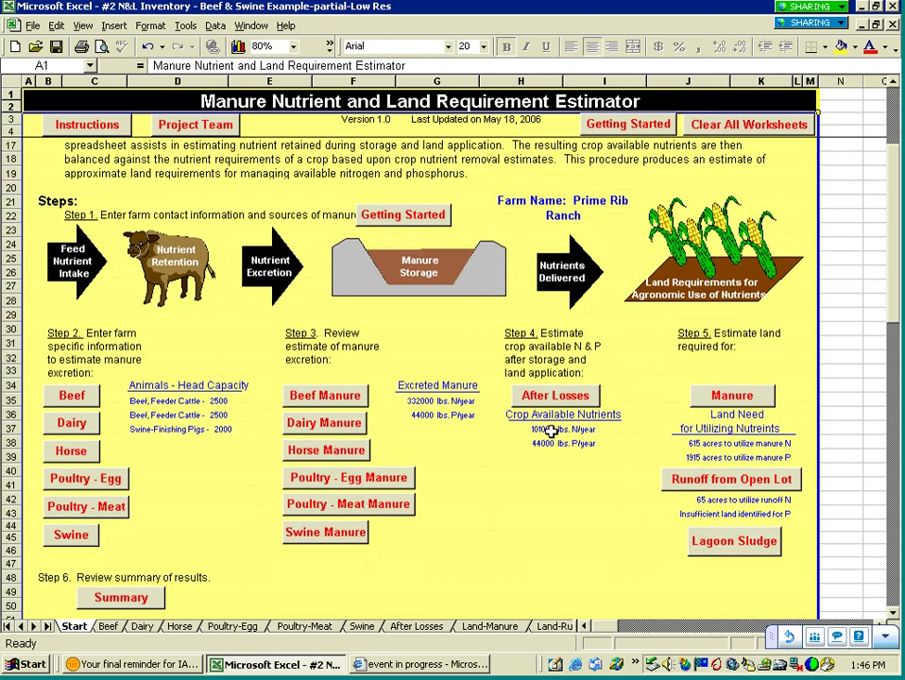
{"action": "left_click", "coordinate": [555, 442]}
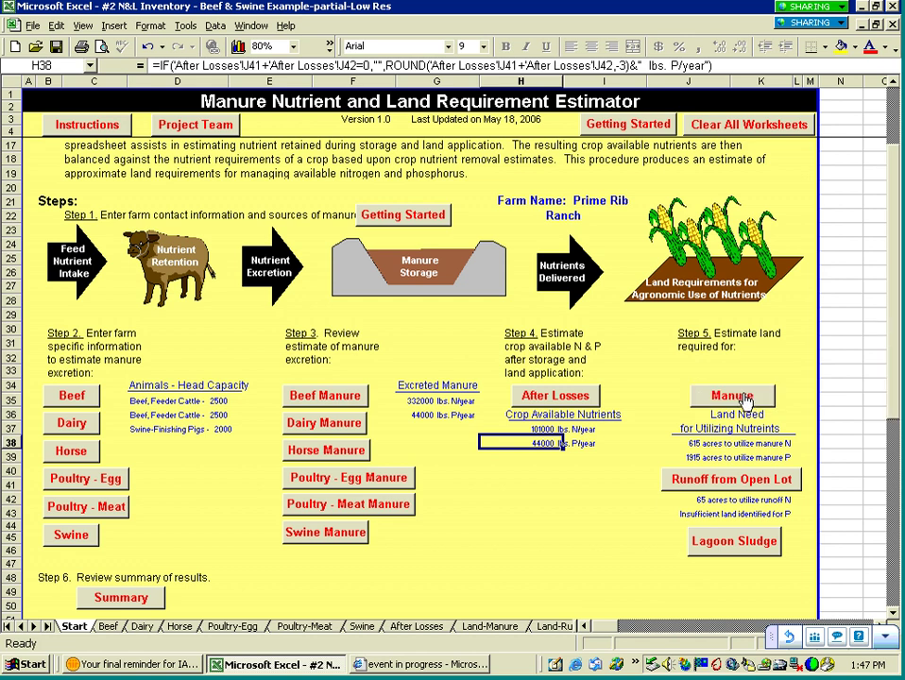
Open the land requirement sheet for manure and enter North Pivot as the first field ID in Table 4.
{"action": "left_click", "coordinate": [737, 402]}
{"action": "left_click_drag", "start_coordinate": [891, 398], "coordinate": [896, 383]}
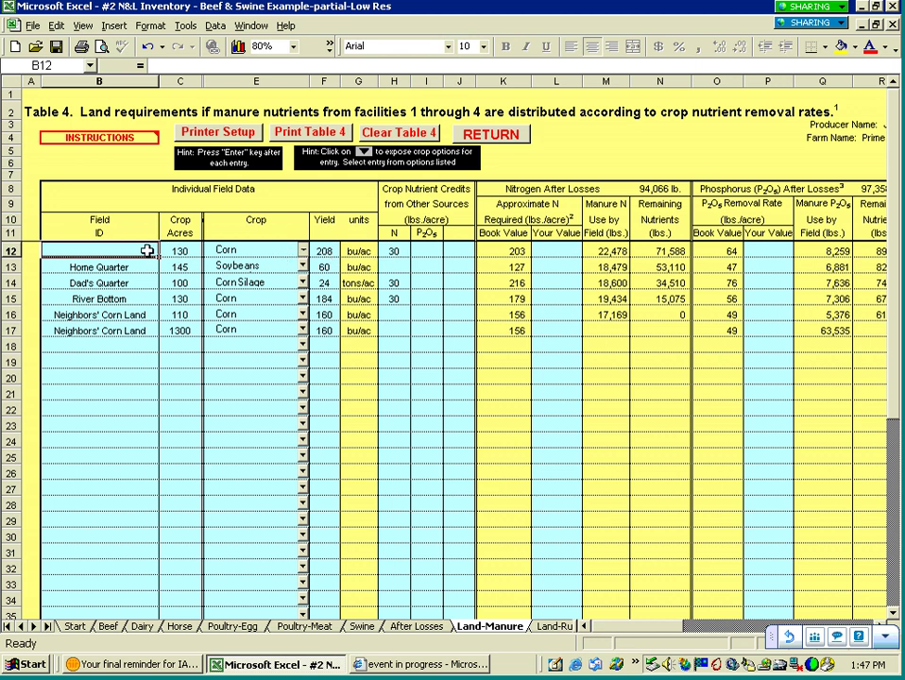
{"action": "type", "text": "North Pi"}
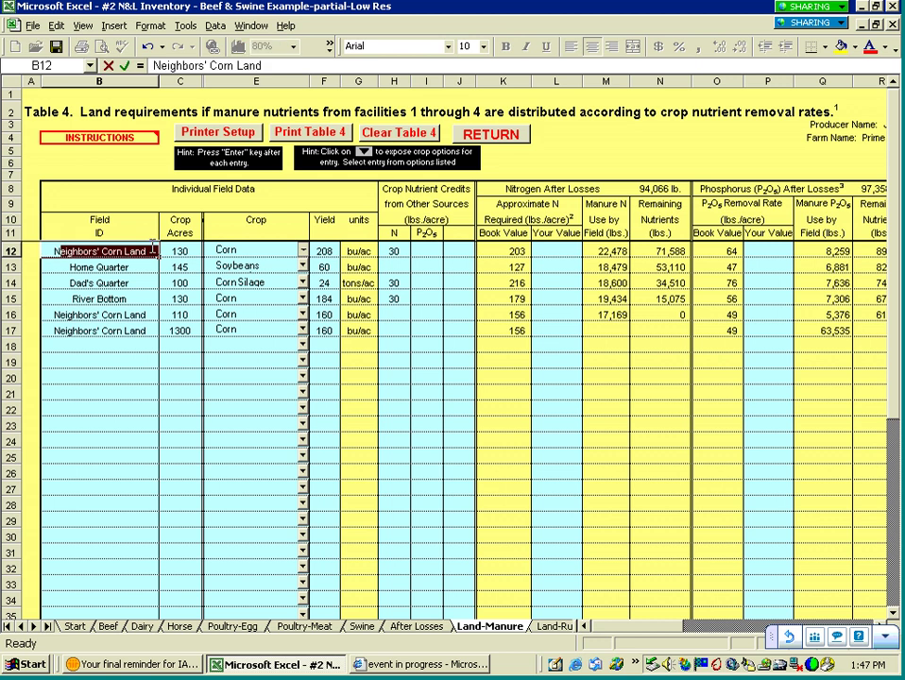
{"action": "type", "text": "vot"}
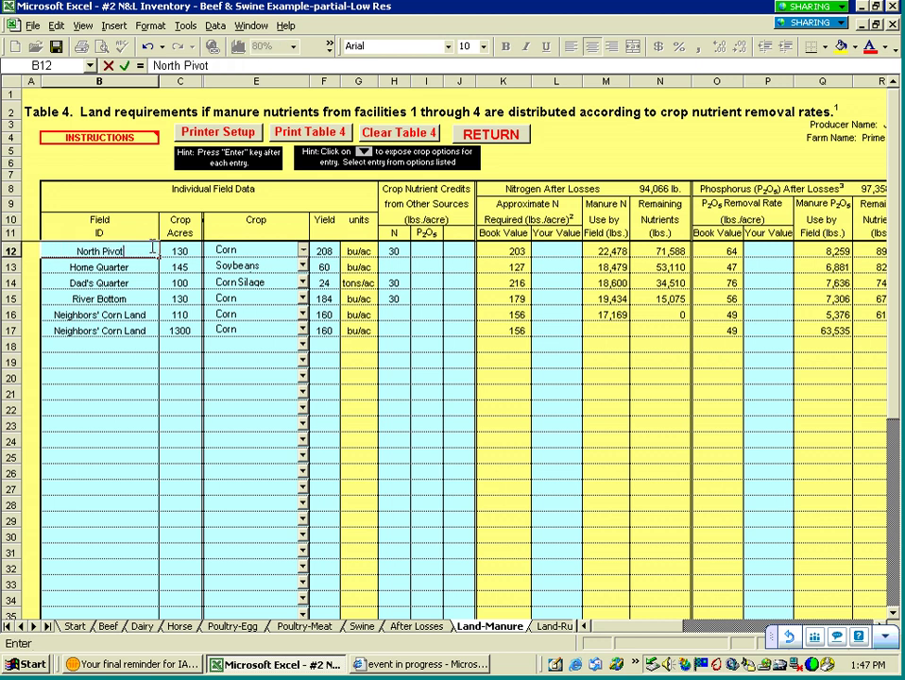
{"action": "key", "text": "Return"}
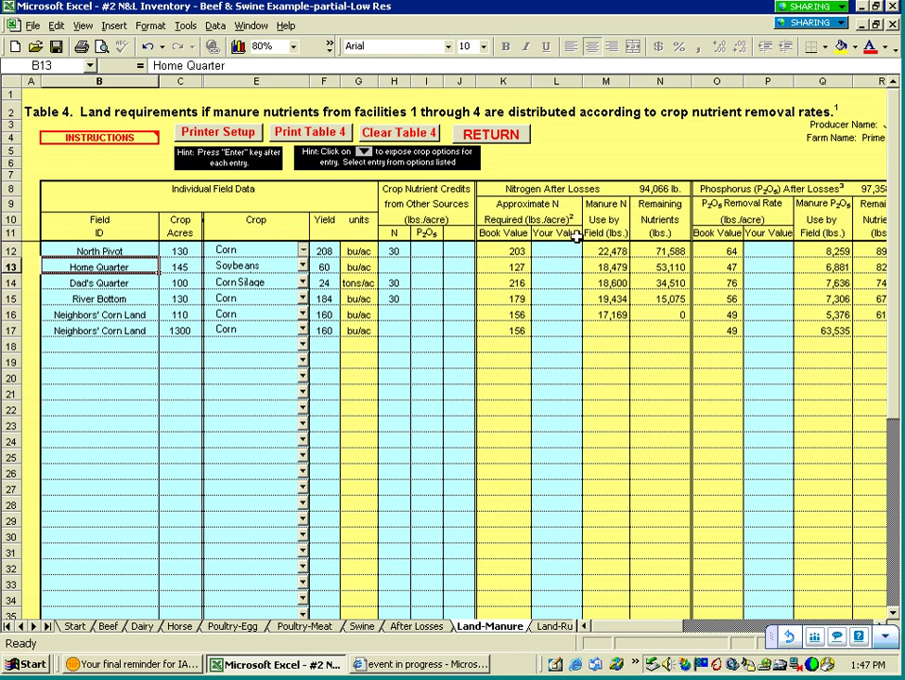
Examine Table 4's nitrogen requirement, manure nitrogen use and remaining nutrients for the fields, and bring the phosphorus columns into view.
{"action": "left_click", "coordinate": [512, 251]}
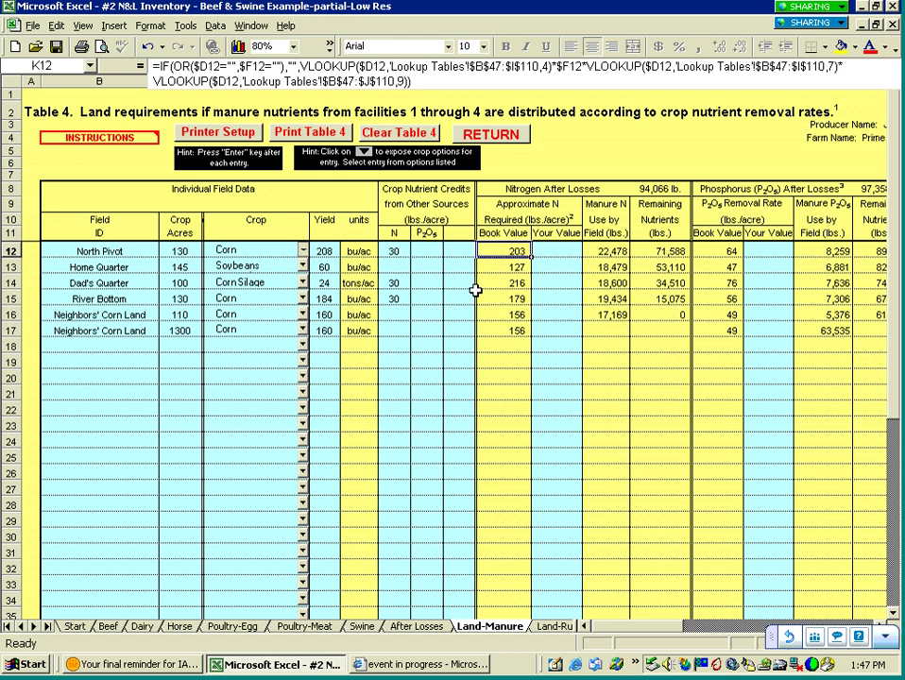
{"action": "left_click", "coordinate": [546, 247]}
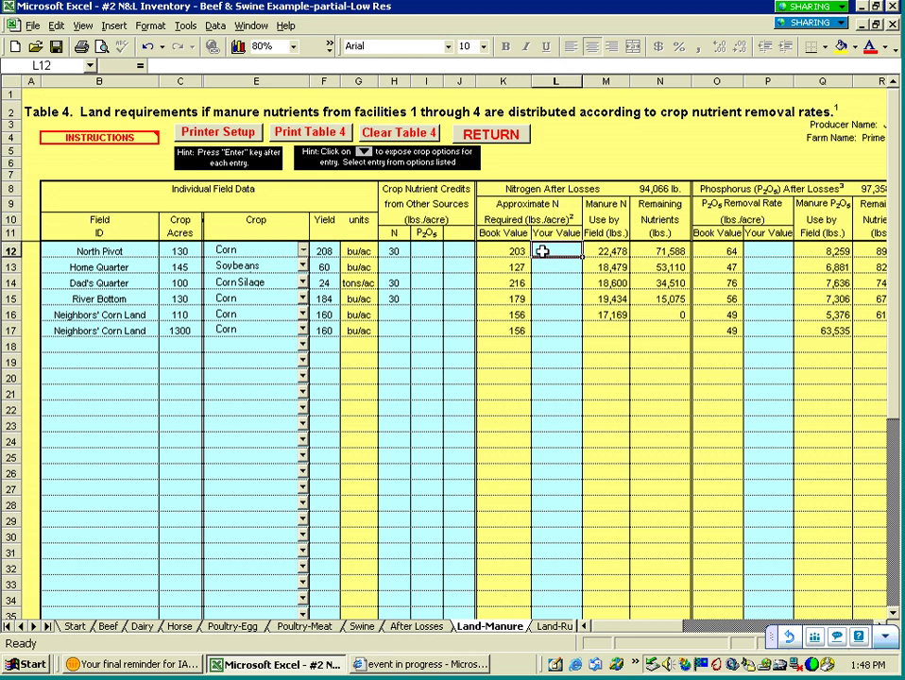
{"action": "left_click", "coordinate": [515, 251]}
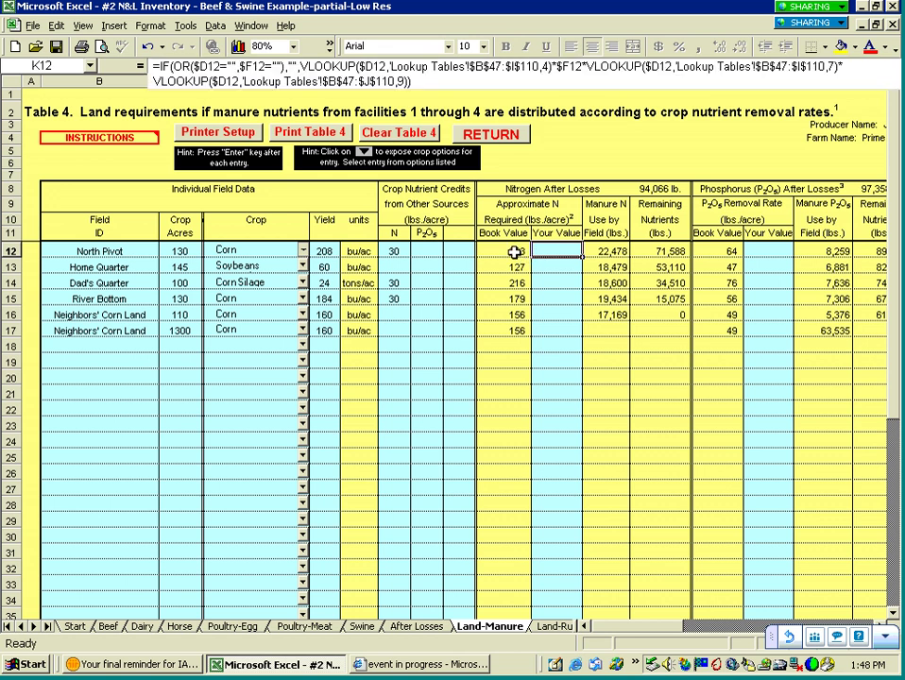
{"action": "left_click", "coordinate": [612, 251]}
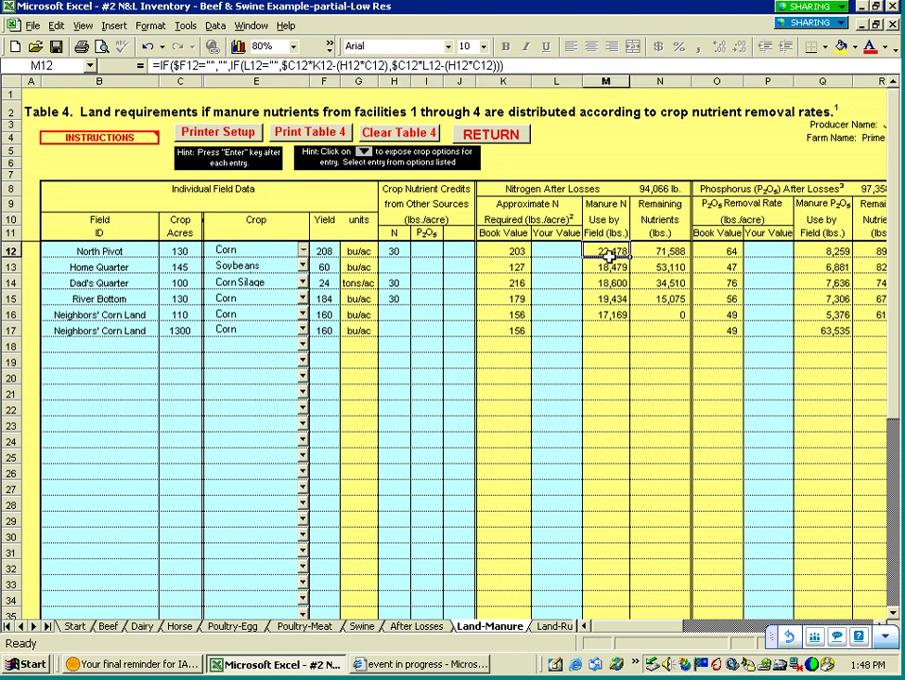
{"action": "left_click", "coordinate": [659, 191]}
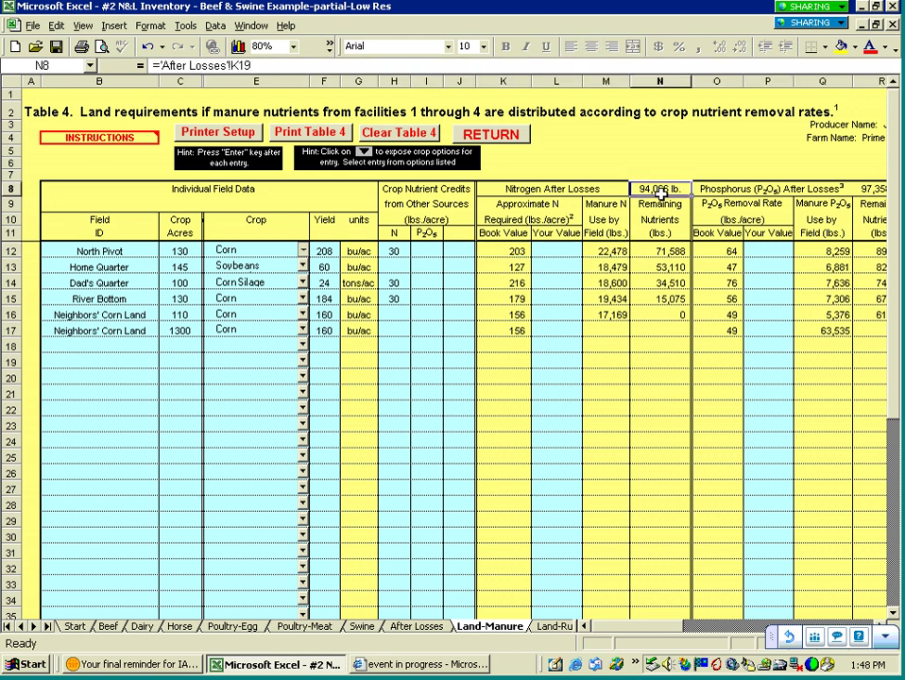
{"action": "left_click", "coordinate": [678, 253]}
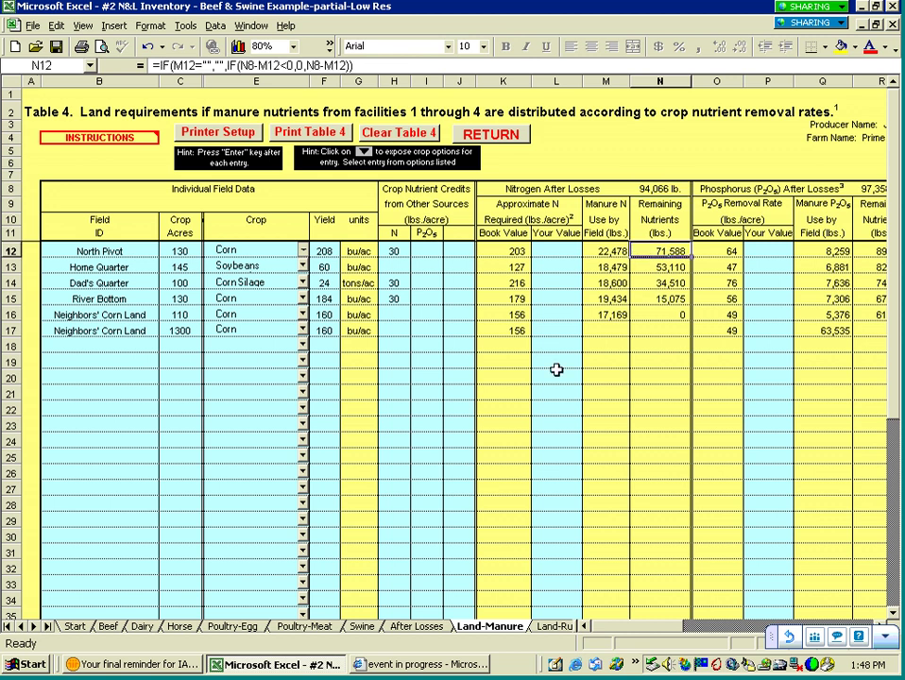
{"action": "left_click", "coordinate": [650, 314]}
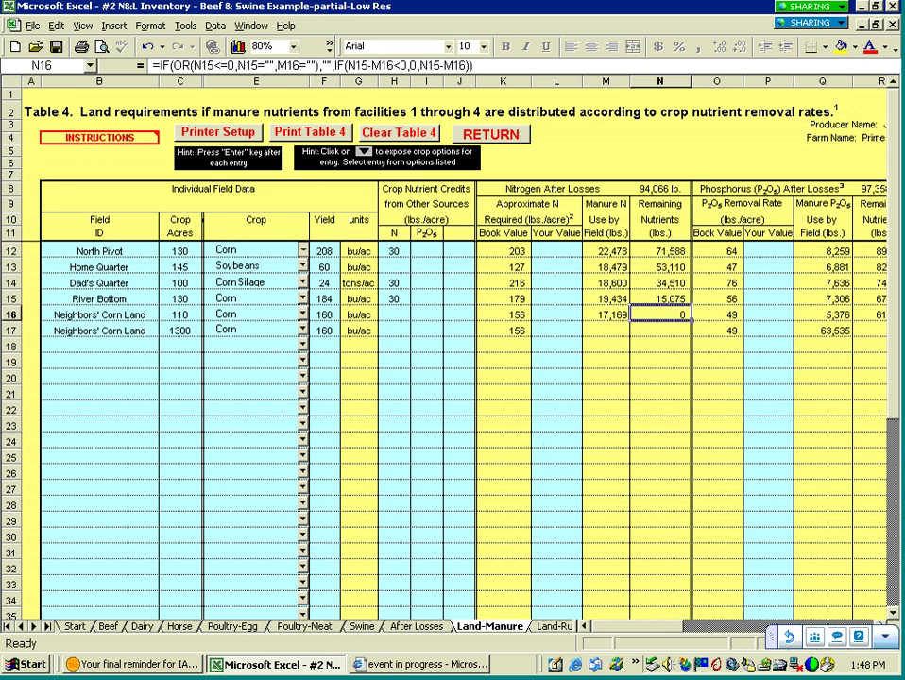
{"action": "scroll", "coordinate": [453, 350], "scroll_direction": "right", "scroll_amount": 1}
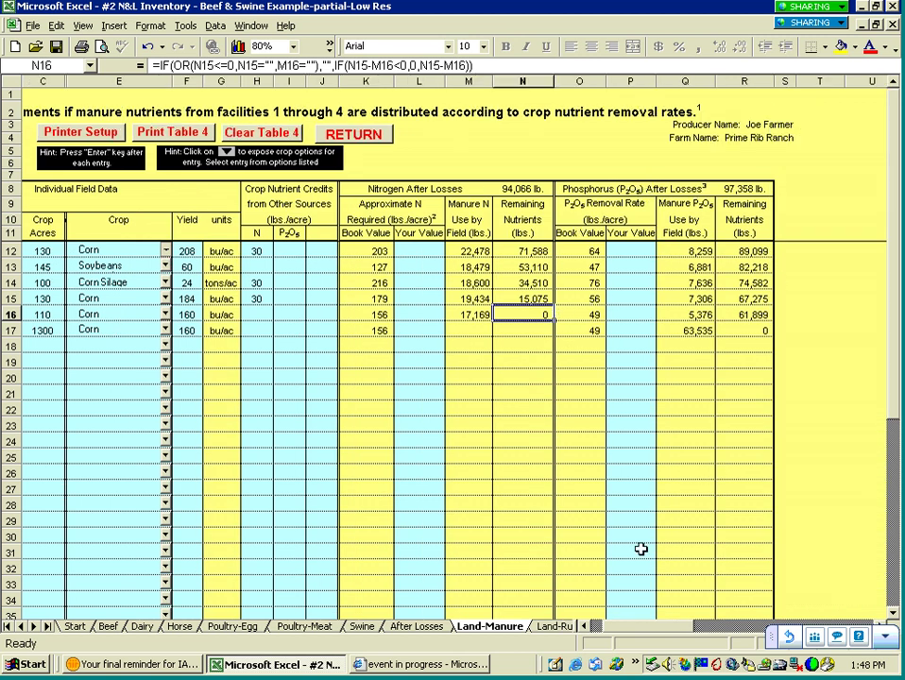
Examine the crop acres and remaining phosphorus for the second Neighbors' Corn Land entry in Table 4.
{"action": "left_click", "coordinate": [586, 627]}
{"action": "left_click", "coordinate": [586, 627]}
{"action": "left_click", "coordinate": [75, 328]}
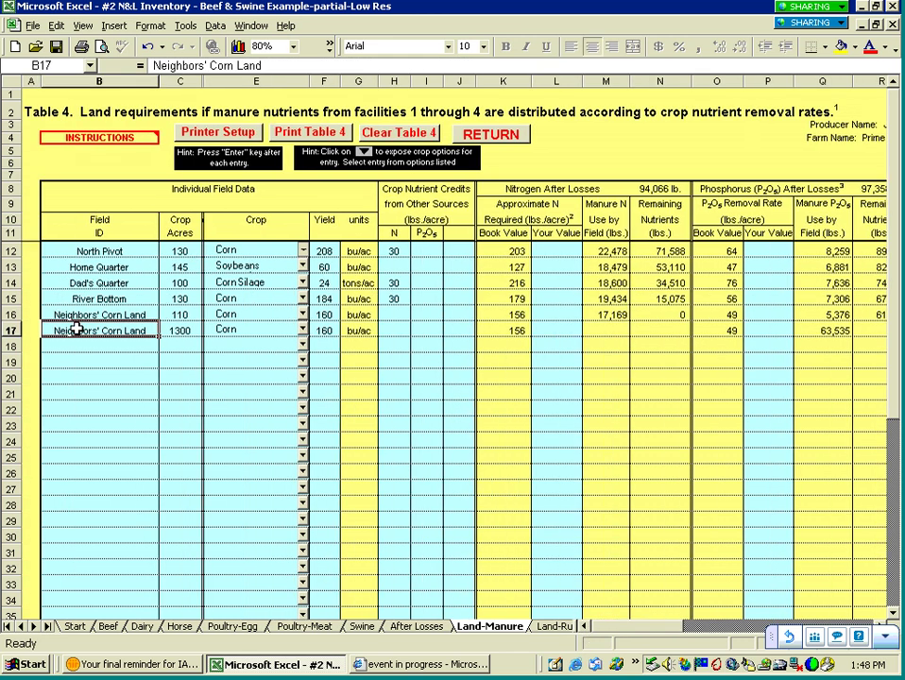
{"action": "left_click", "coordinate": [177, 330]}
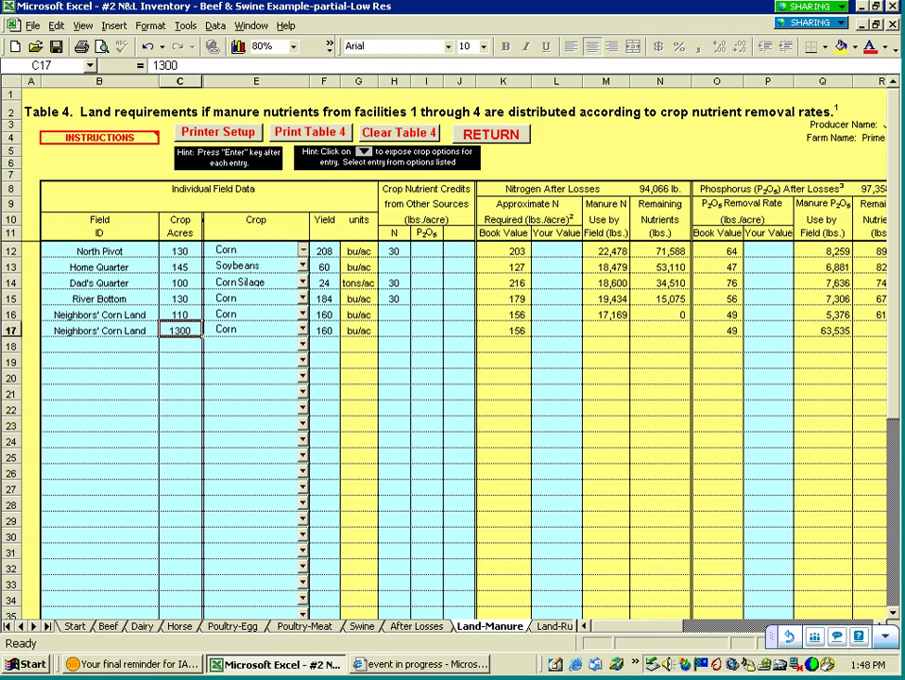
{"action": "left_click", "coordinate": [874, 331]}
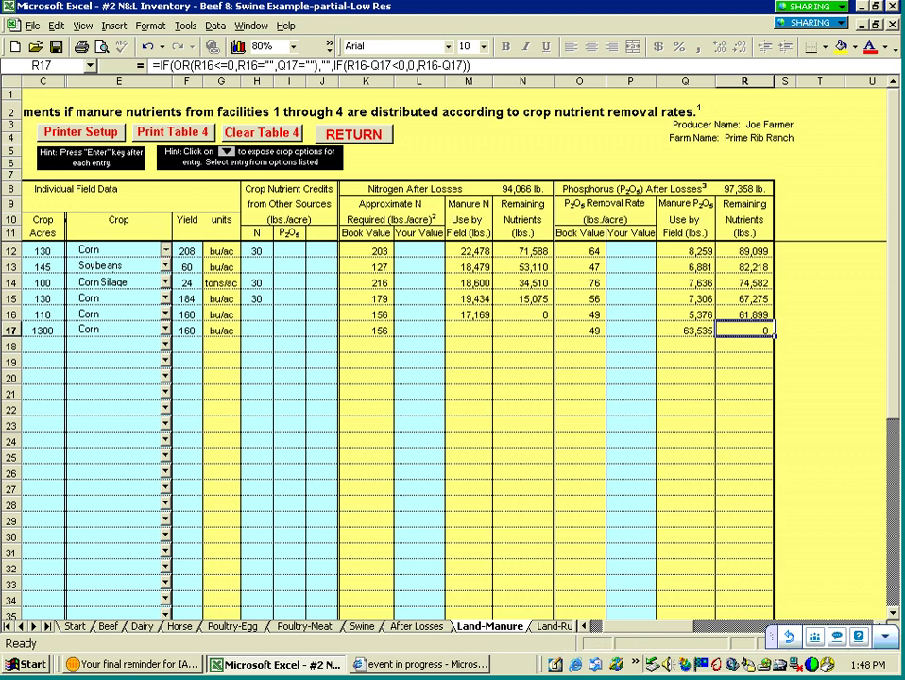
{"action": "left_click_drag", "start_coordinate": [642, 628], "coordinate": [555, 650]}
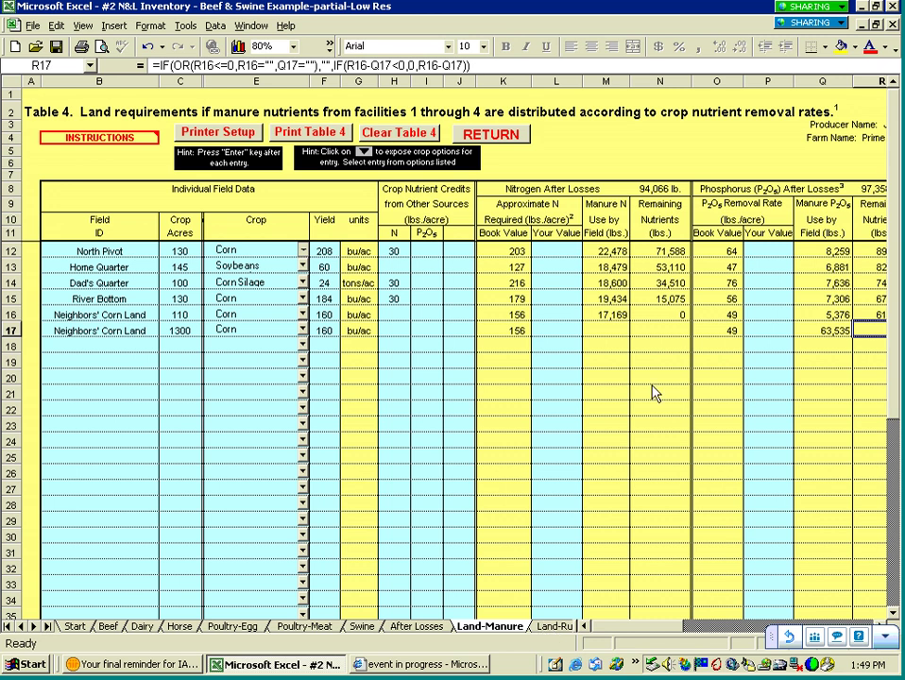
Open the Step 6 summary of results from the Start sheet and check the acres needed to utilize manure nitrogen and phosphorus.
{"action": "left_click", "coordinate": [514, 133]}
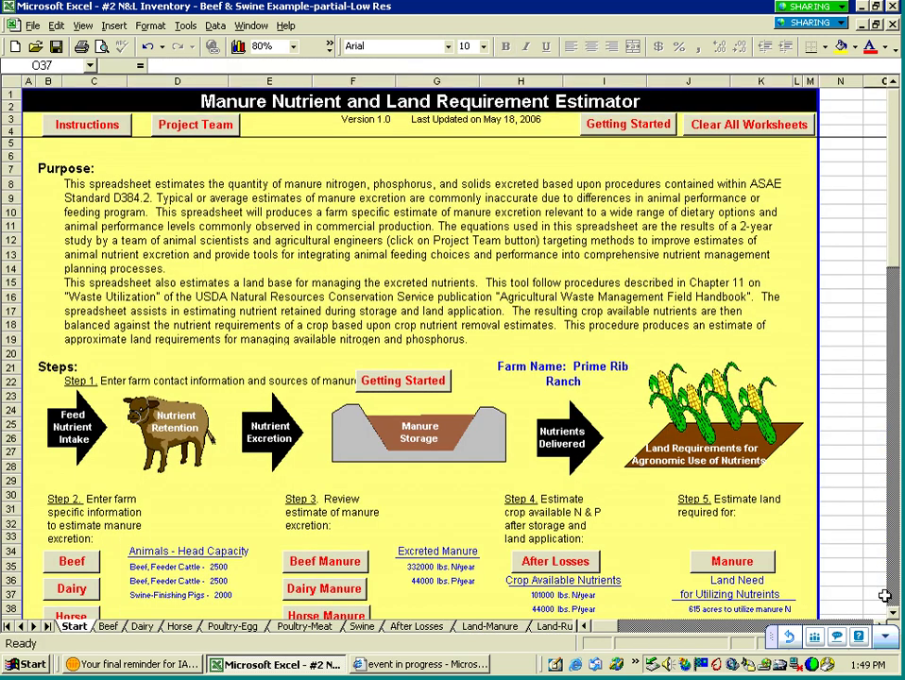
{"action": "left_click", "coordinate": [892, 606]}
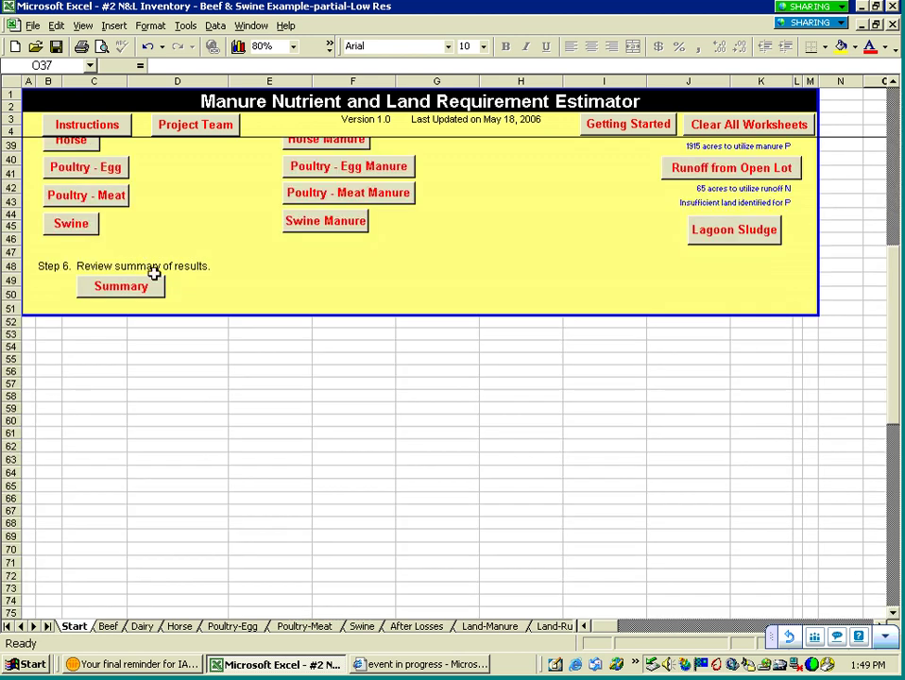
{"action": "left_click", "coordinate": [142, 288]}
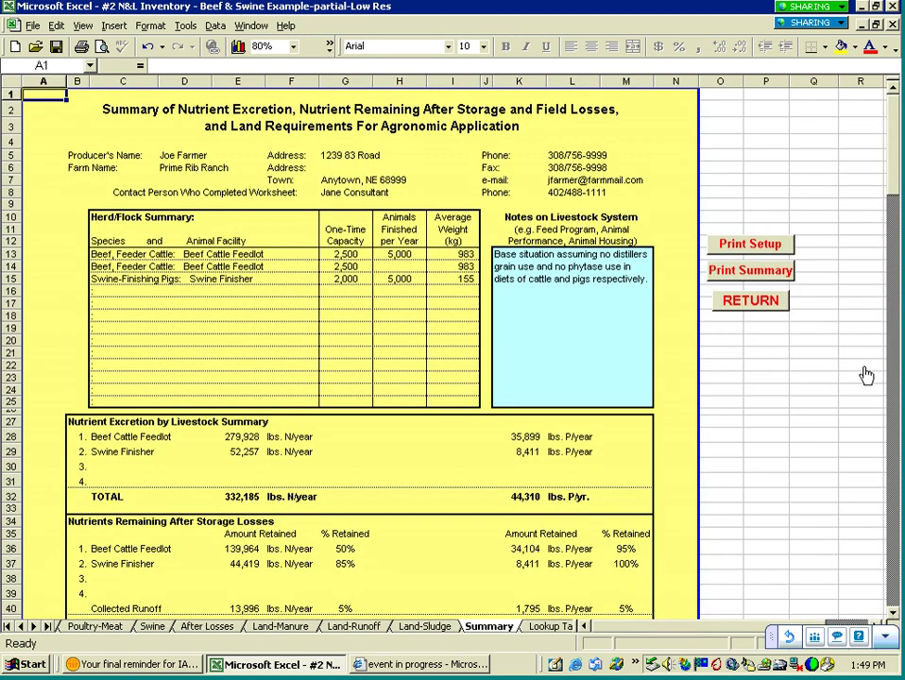
{"action": "left_click", "coordinate": [892, 605]}
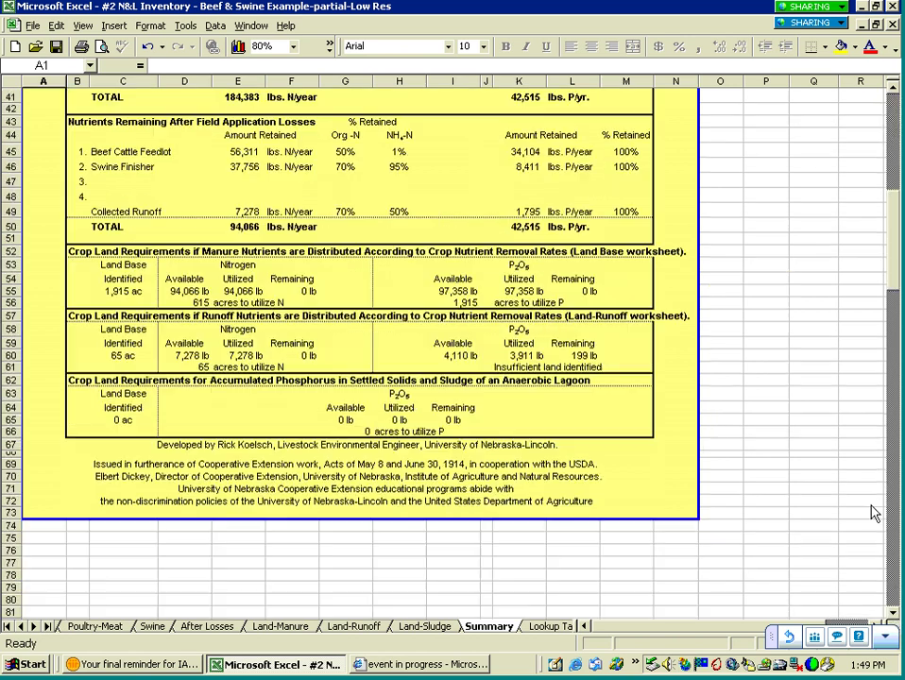
{"action": "left_click", "coordinate": [194, 302]}
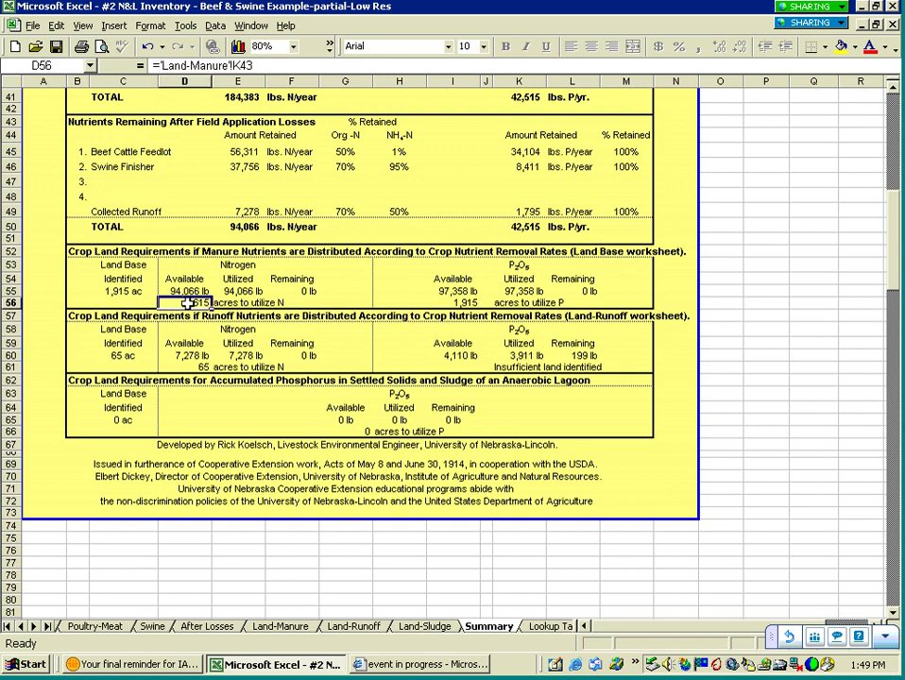
{"action": "left_click", "coordinate": [467, 304]}
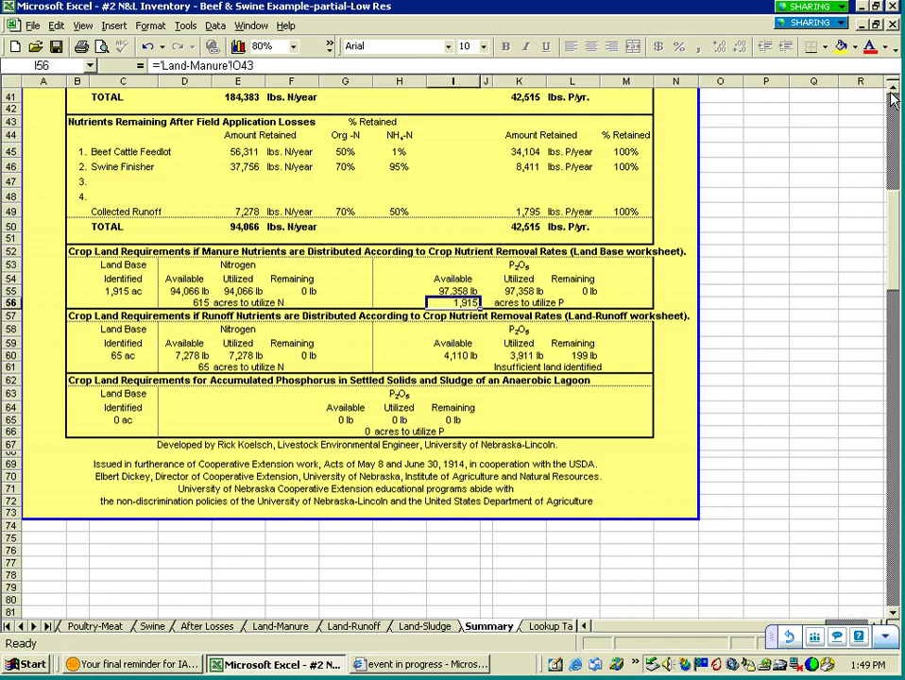
Review the summary's application losses, storage losses, nutrient excretion and herd sections, and return to the beginning of the Start sheet.
{"action": "left_click", "coordinate": [891, 92]}
{"action": "left_click", "coordinate": [892, 92]}
{"action": "left_click_drag", "start_coordinate": [892, 92], "coordinate": [891, 92]}
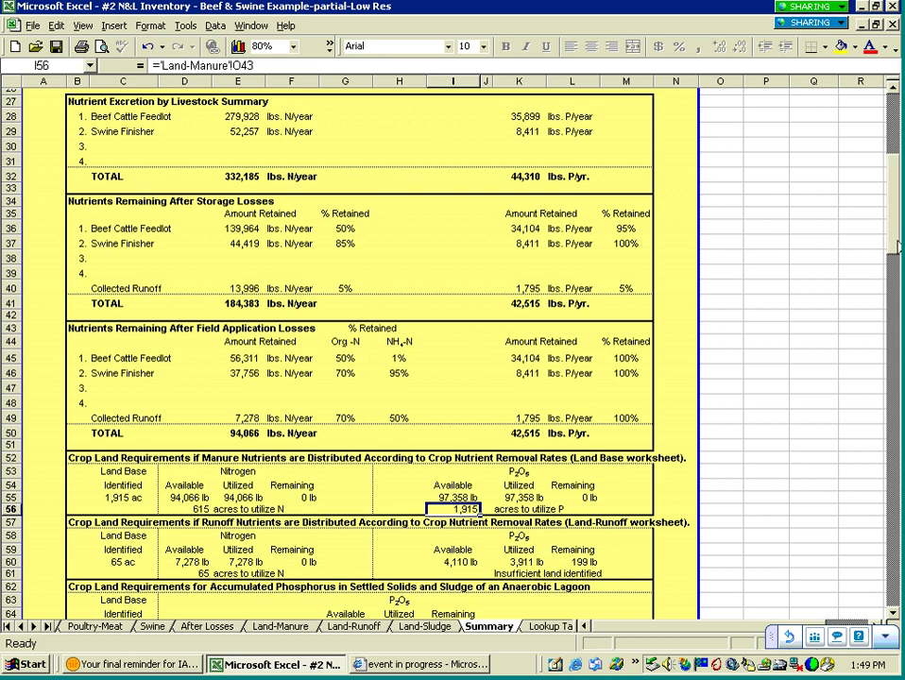
{"action": "left_click_drag", "start_coordinate": [892, 142], "coordinate": [894, 111]}
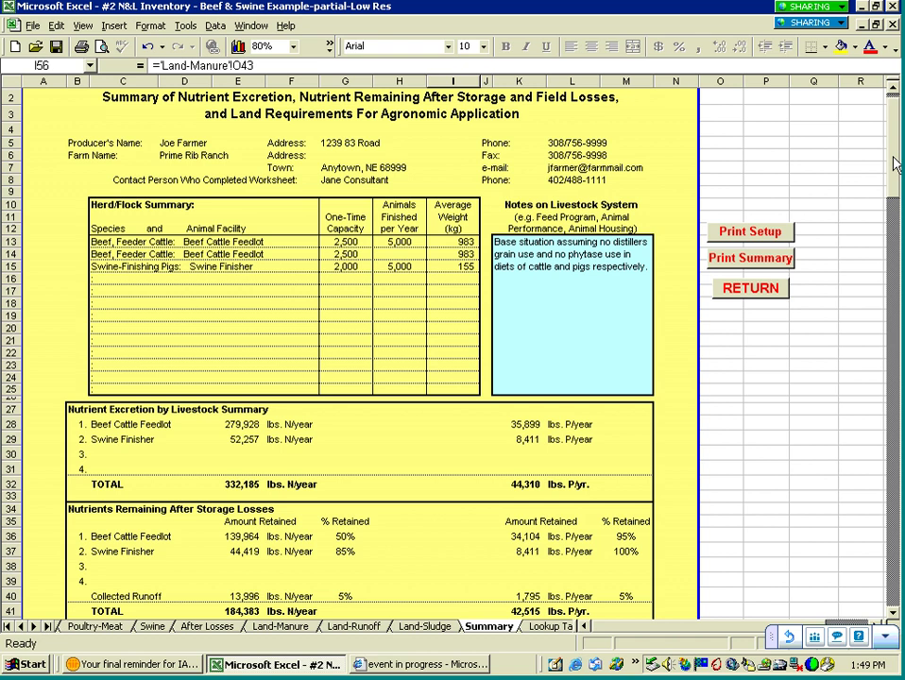
{"action": "left_click", "coordinate": [8, 626]}
{"action": "left_click", "coordinate": [74, 627]}
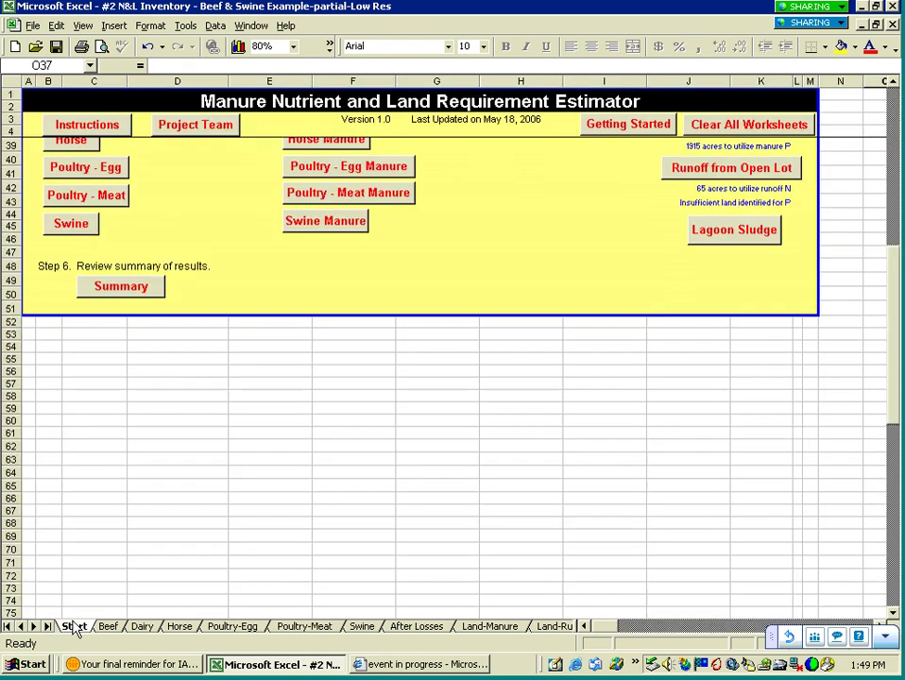
{"action": "left_click", "coordinate": [895, 102]}
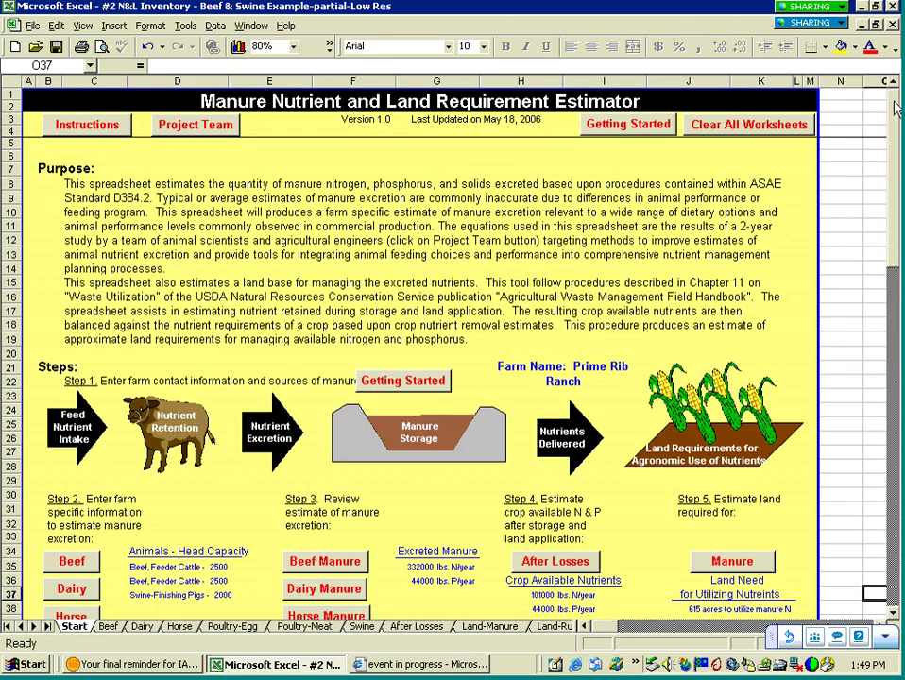
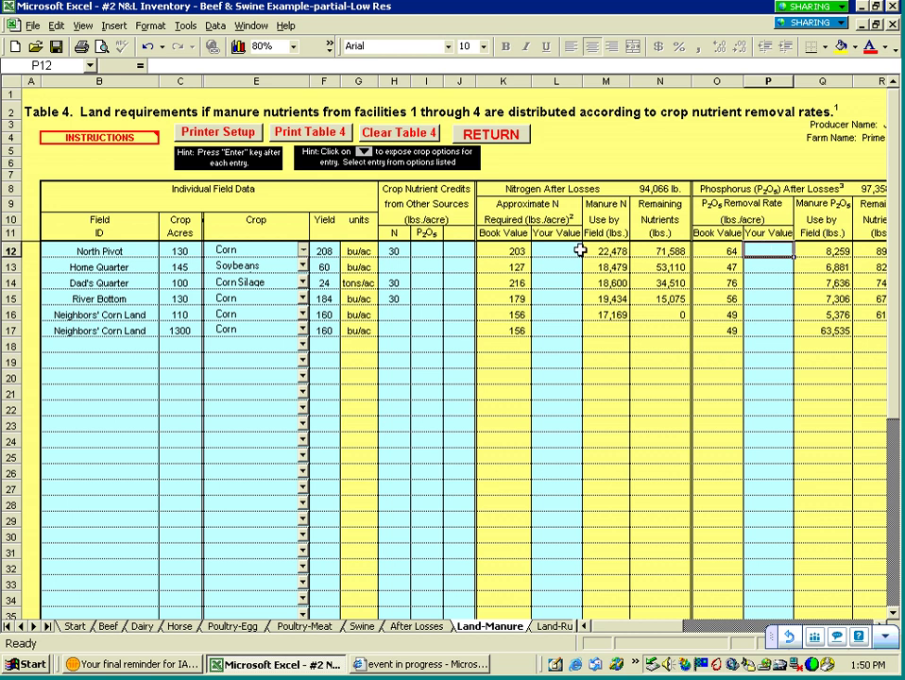
Examine Table 4's Your Value cells for nitrogen and phosphorus, North Pivot's nitrogen book value formula and the table's footnotes.
{"action": "left_click_drag", "start_coordinate": [558, 251], "coordinate": [572, 325]}
{"action": "left_click_drag", "start_coordinate": [751, 251], "coordinate": [749, 326]}
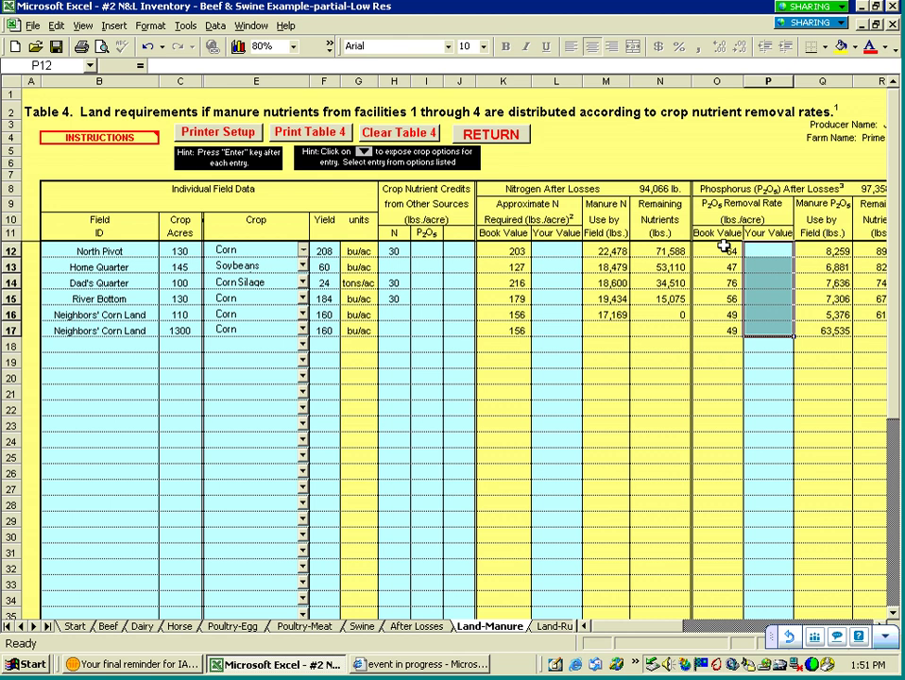
{"action": "left_click", "coordinate": [516, 250]}
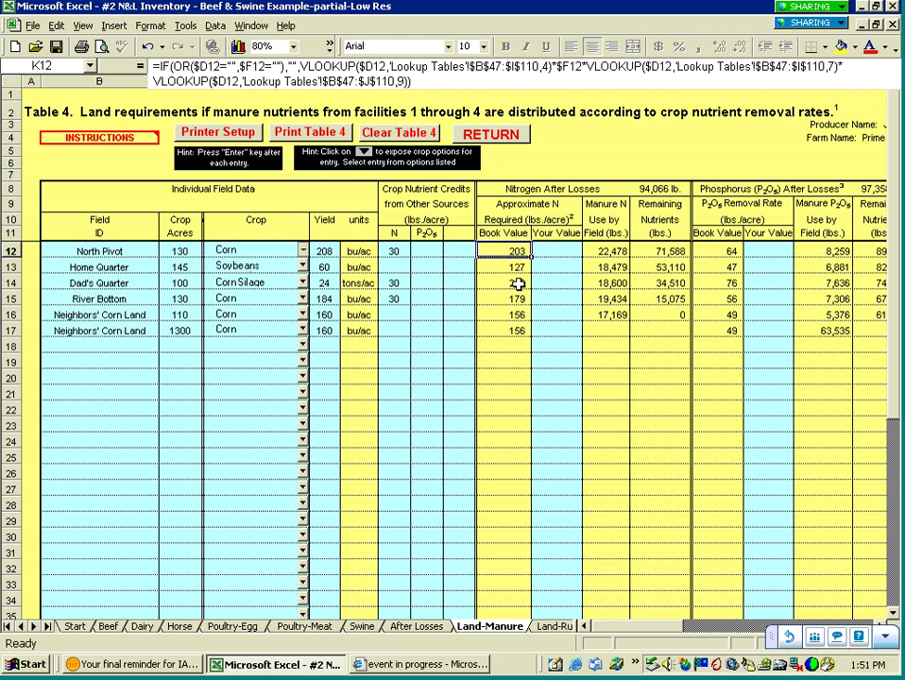
{"action": "left_click", "coordinate": [895, 583]}
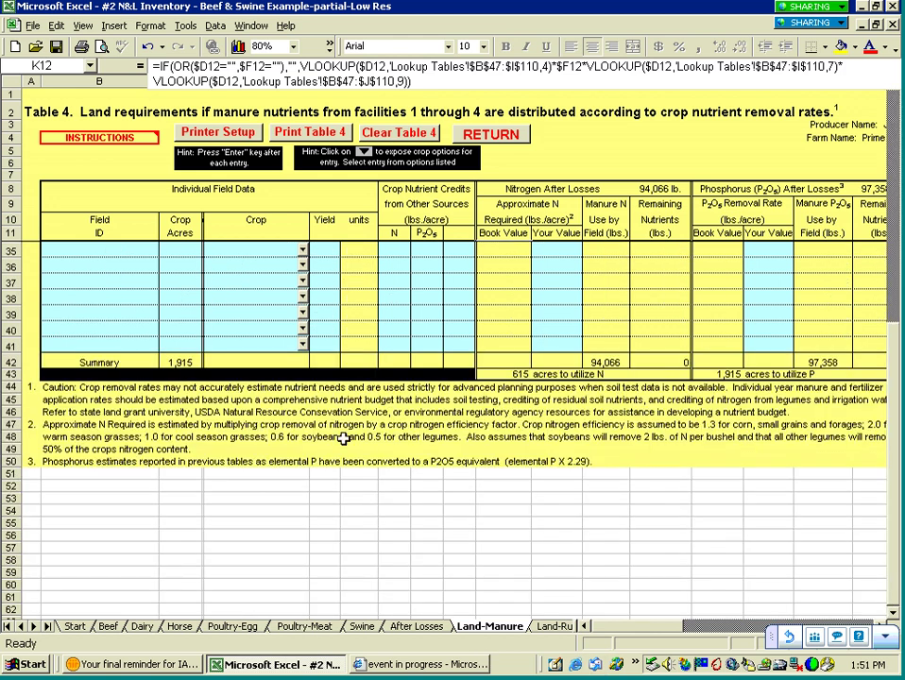
{"action": "left_click_drag", "start_coordinate": [895, 434], "coordinate": [895, 416]}
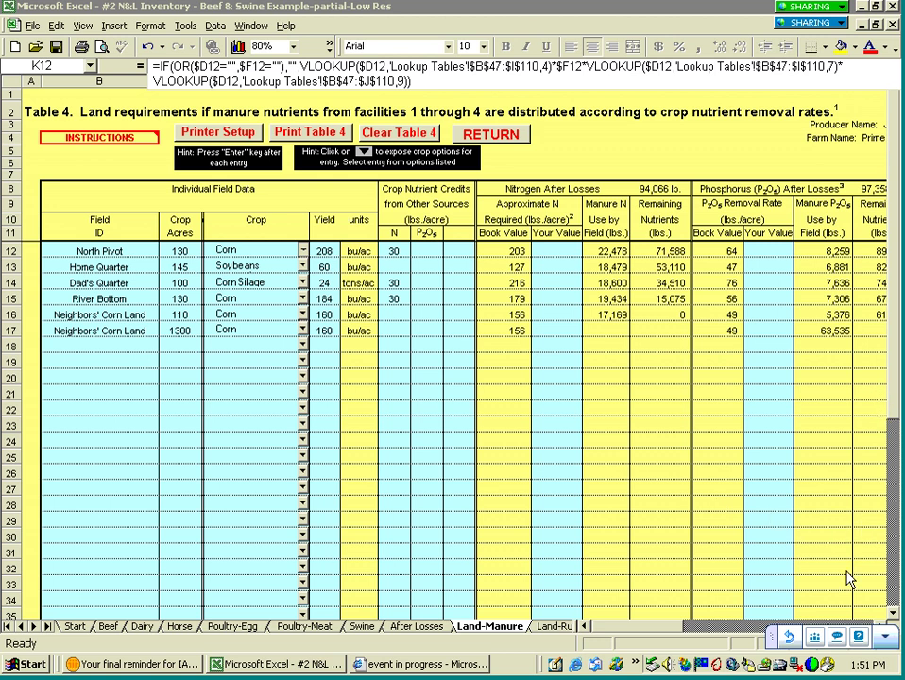
{"action": "left_click", "coordinate": [675, 613]}
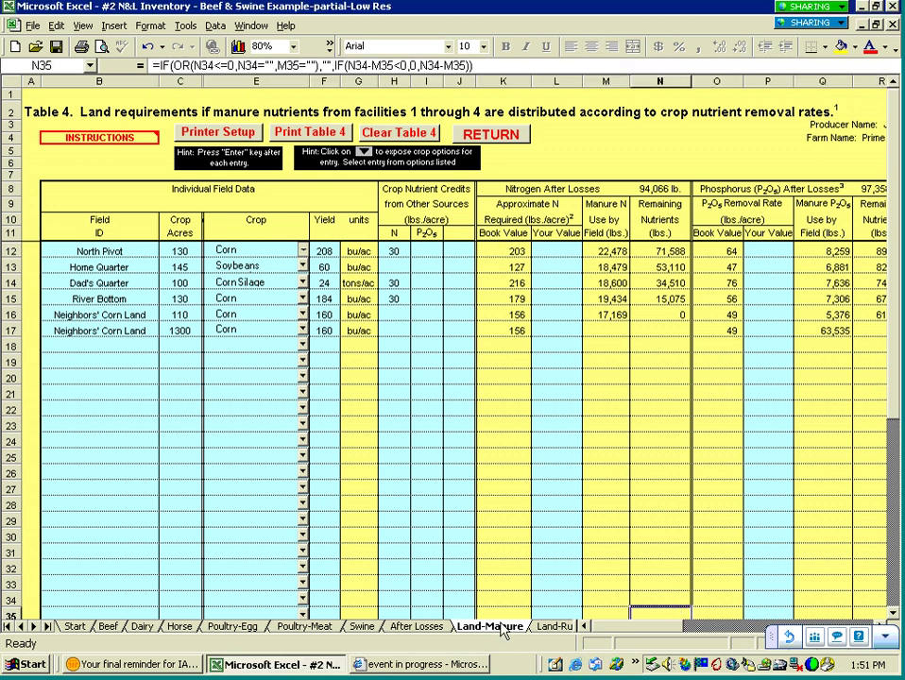
View the feedlot runoff land requirements in Table 5 and the lagoon sludge phosphorus land requirements in Table 6.
{"action": "left_click", "coordinate": [553, 627]}
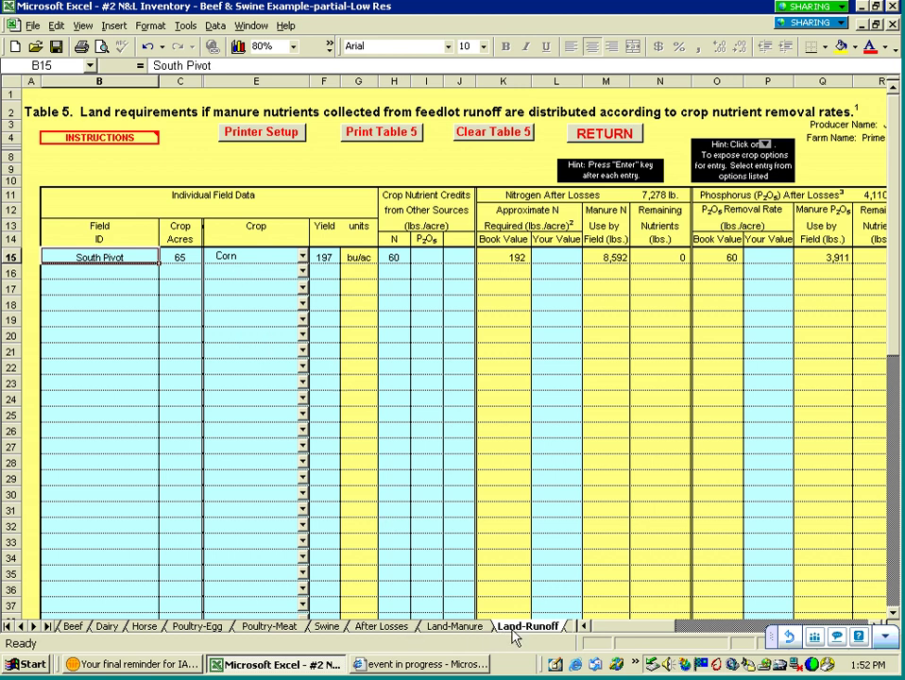
{"action": "left_click", "coordinate": [570, 631]}
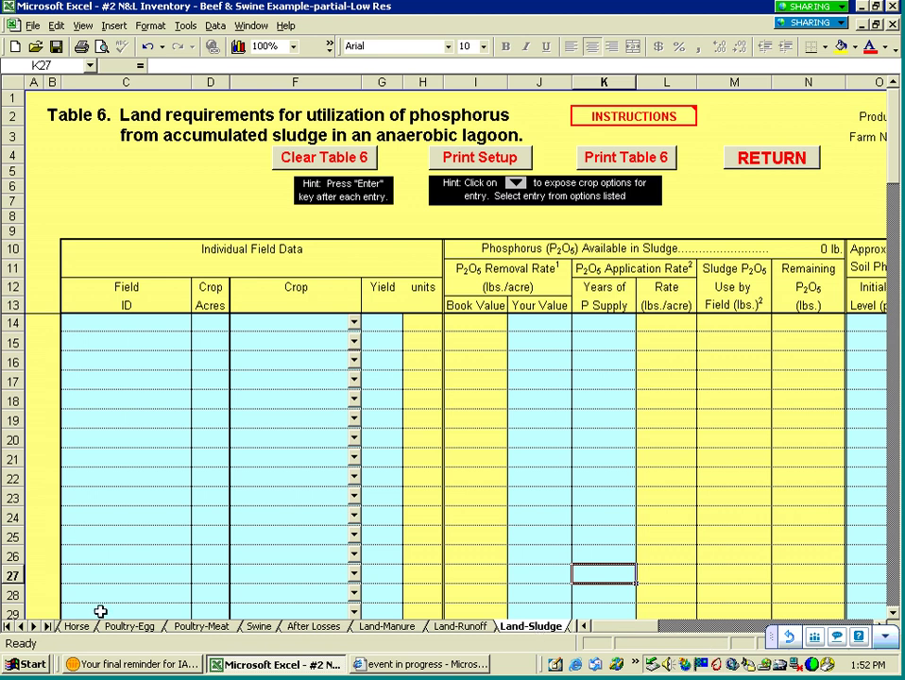
{"action": "left_click", "coordinate": [8, 627]}
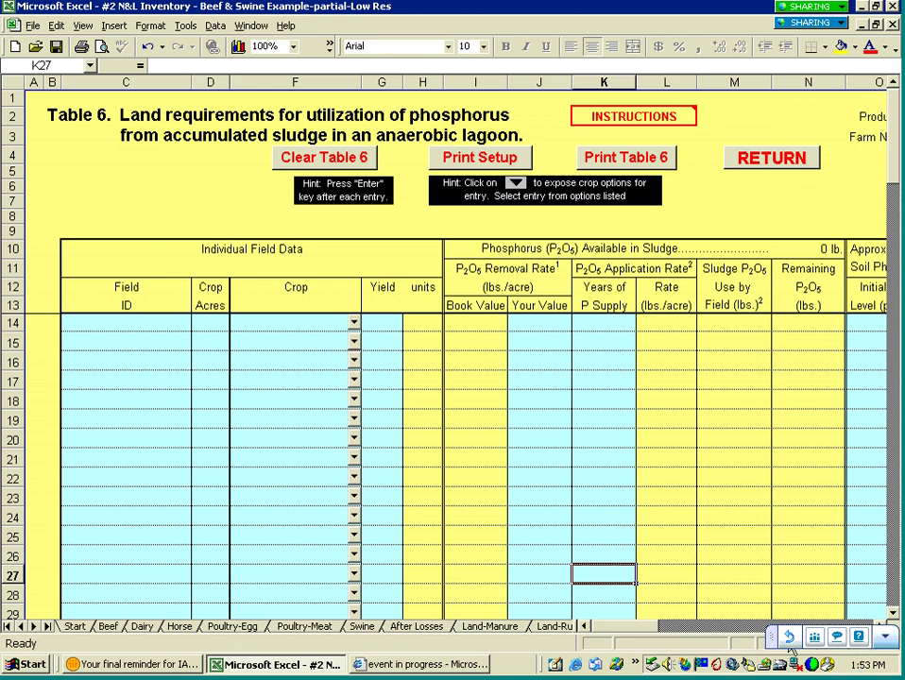
{"action": "left_click", "coordinate": [805, 7]}
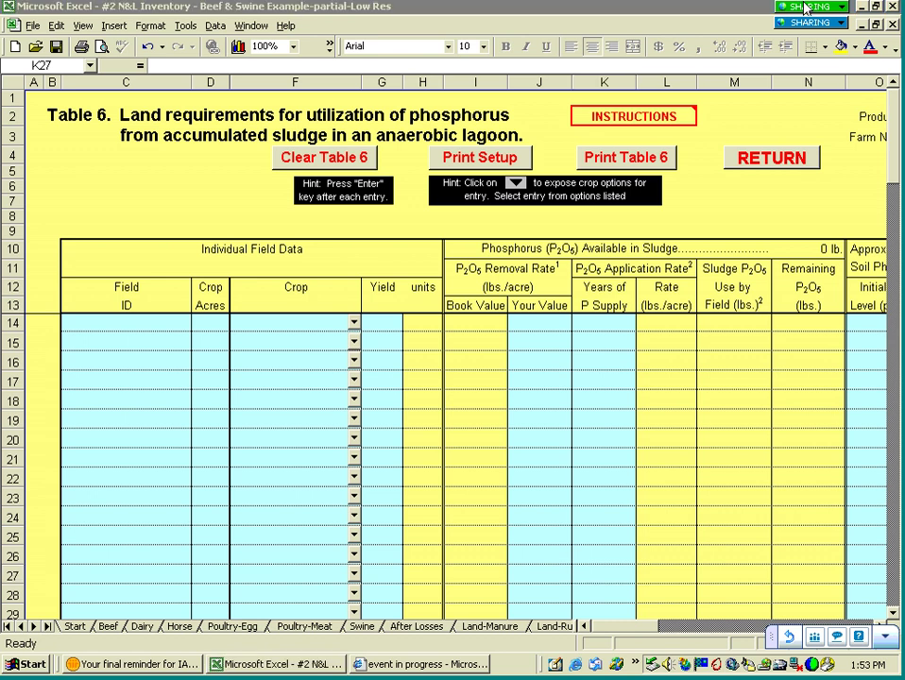